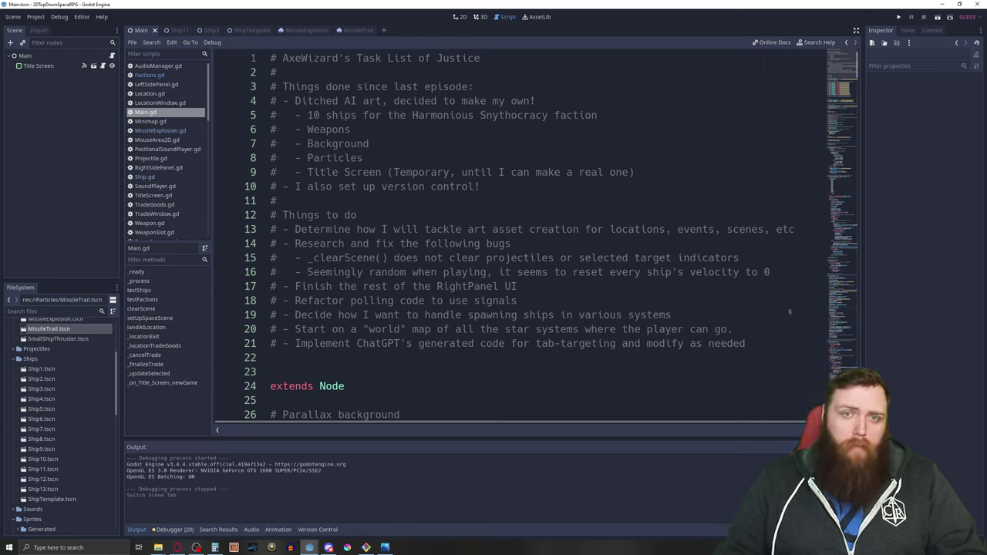
Change the ship count on line 5 of Main.gd from 10 to 11.
left_click_drag(283, 87, 473, 86)
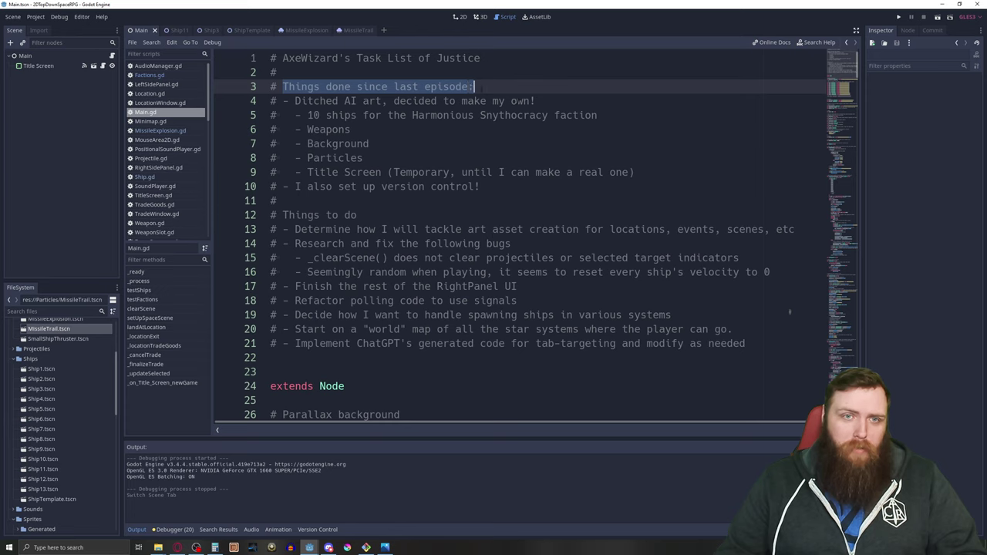
left_click_drag(535, 100, 295, 100)
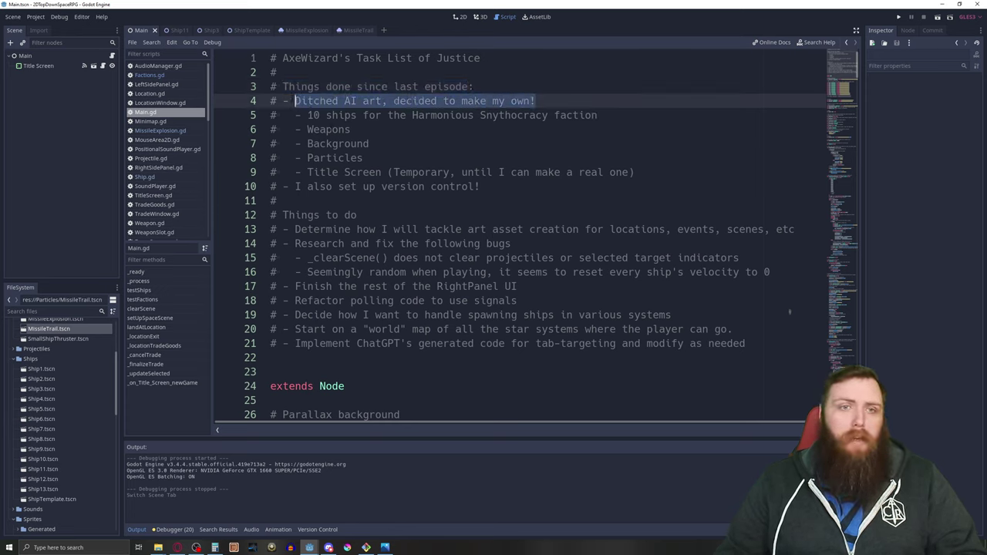
left_click(299, 115)
key("BackSpace")
type("1")
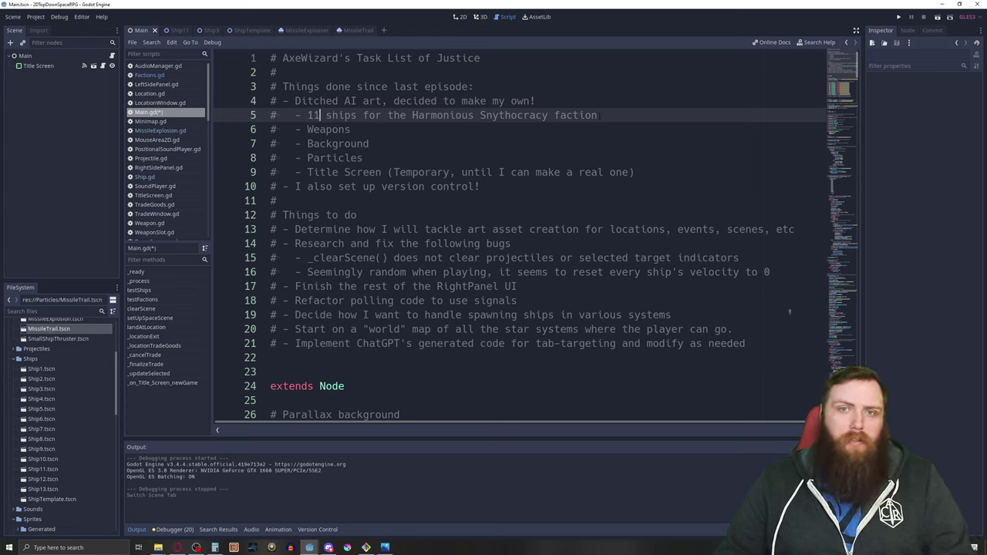
Highlight the Harmonious Snythocracy, Background, Title Screen and version control task-list entries.
left_click_drag(597, 115, 302, 129)
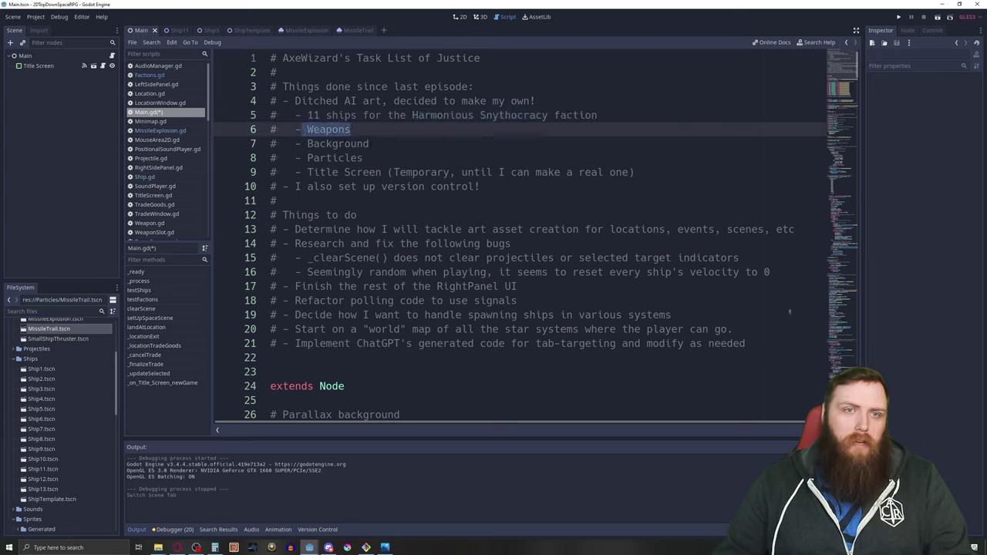
left_click_drag(369, 143, 313, 157)
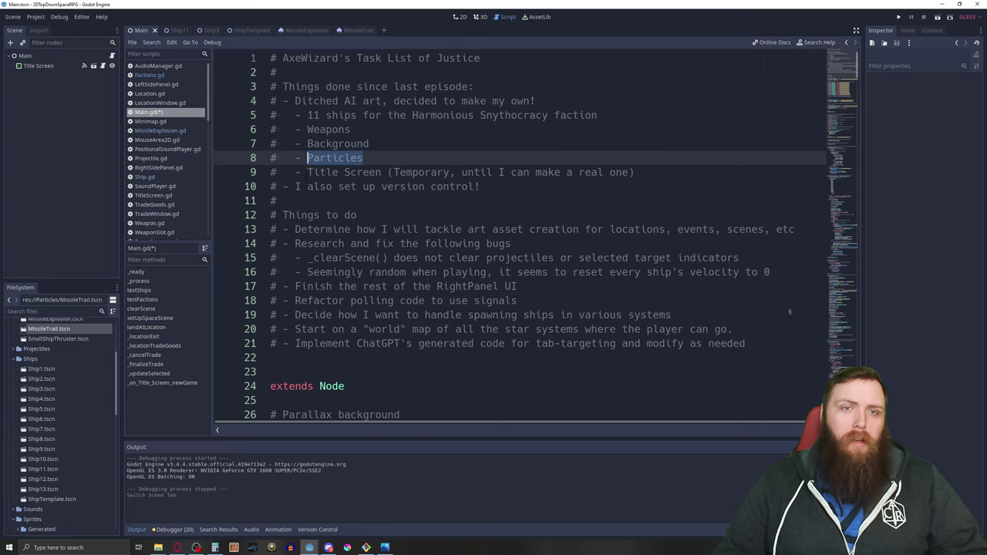
left_click_drag(308, 173, 567, 182)
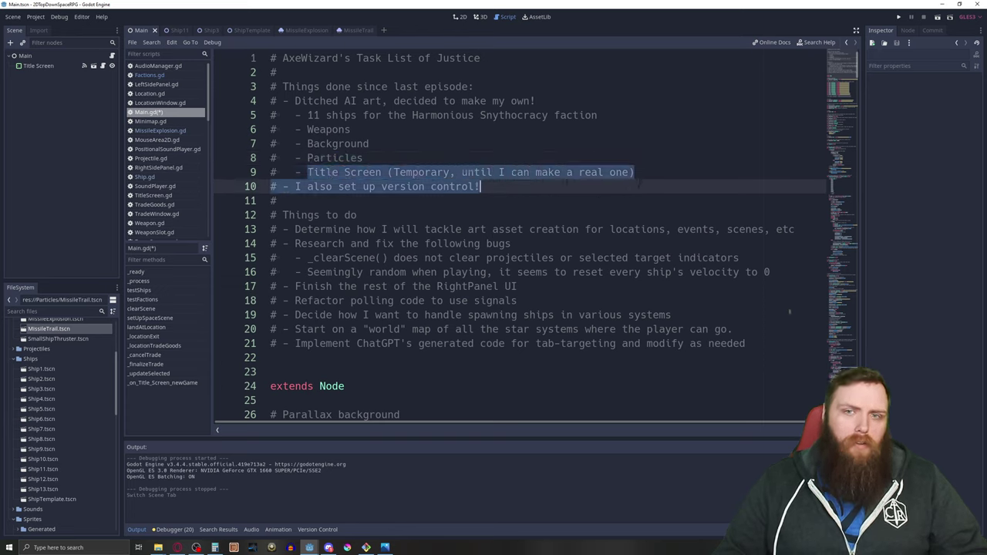
left_click_drag(640, 185, 637, 176)
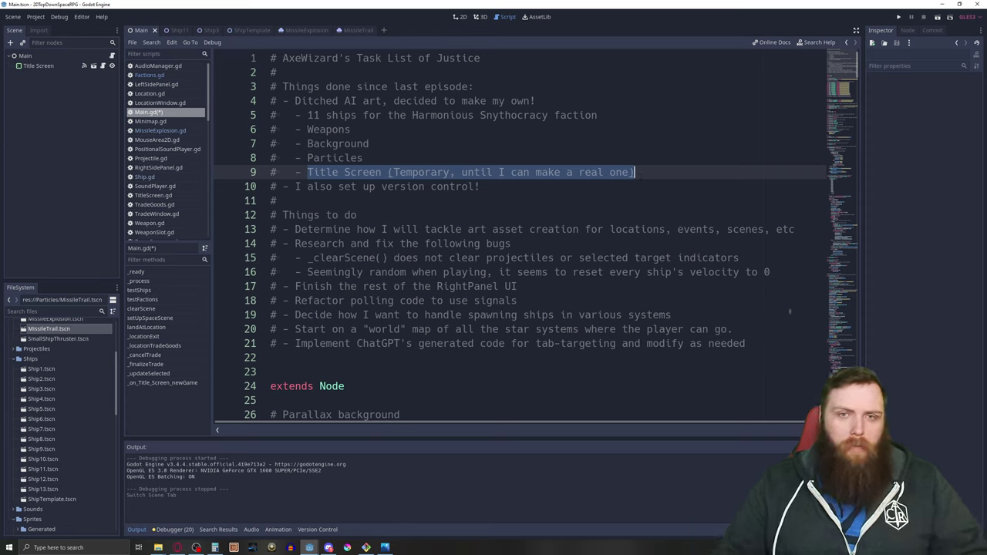
left_click_drag(481, 187, 271, 187)
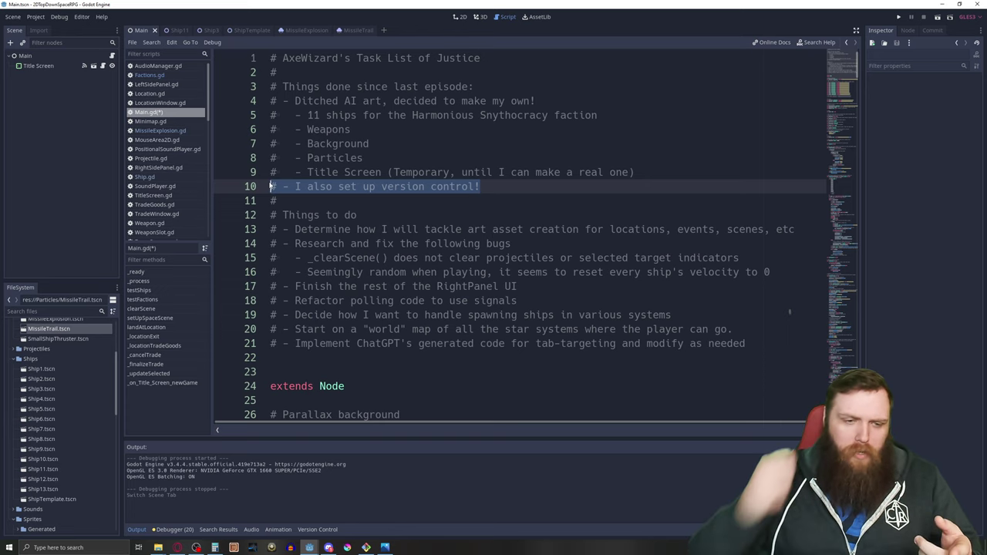
Browse the neurality3092 GitHub repository's Sprites folder, then return to the Godot editor.
left_click(179, 547)
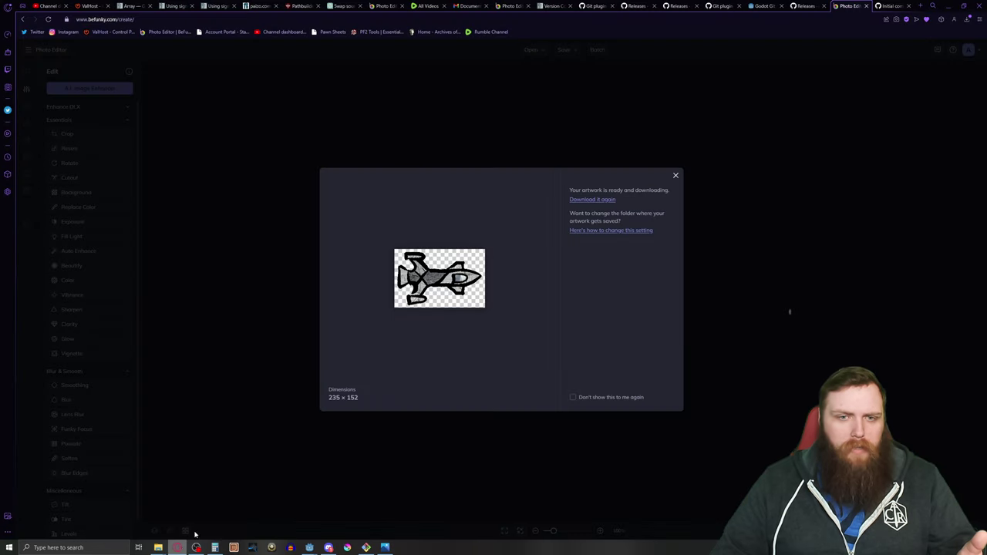
left_click(891, 6)
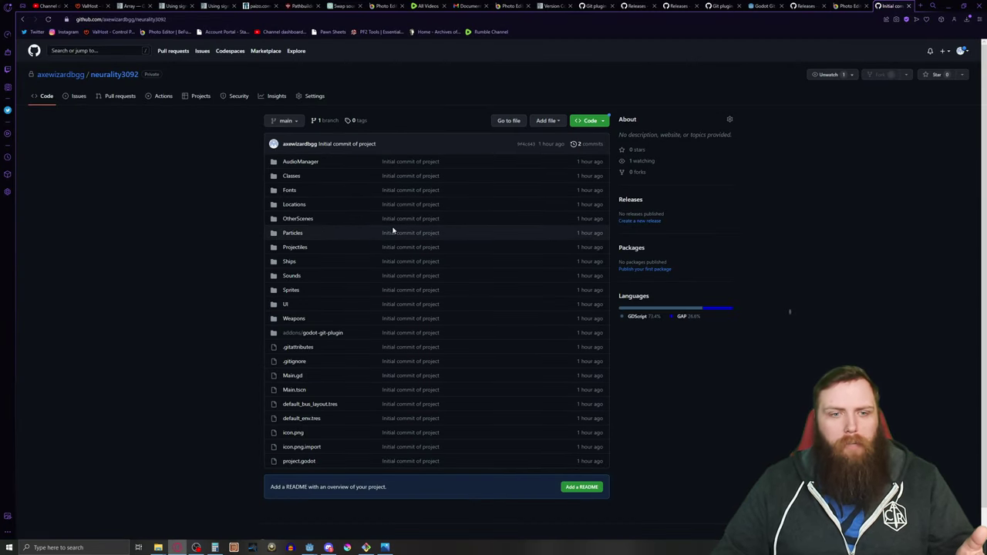
left_click(293, 291)
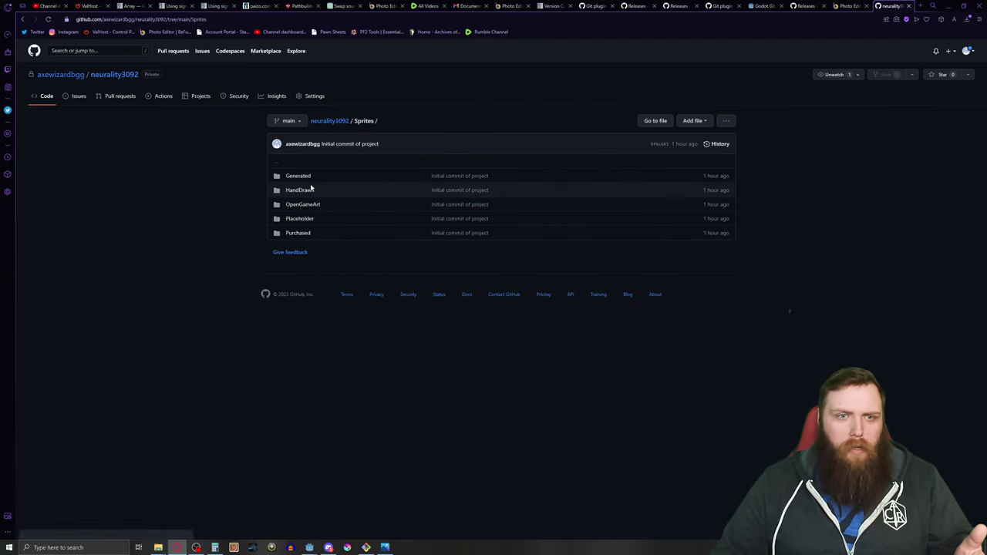
mouse_move(55, 77)
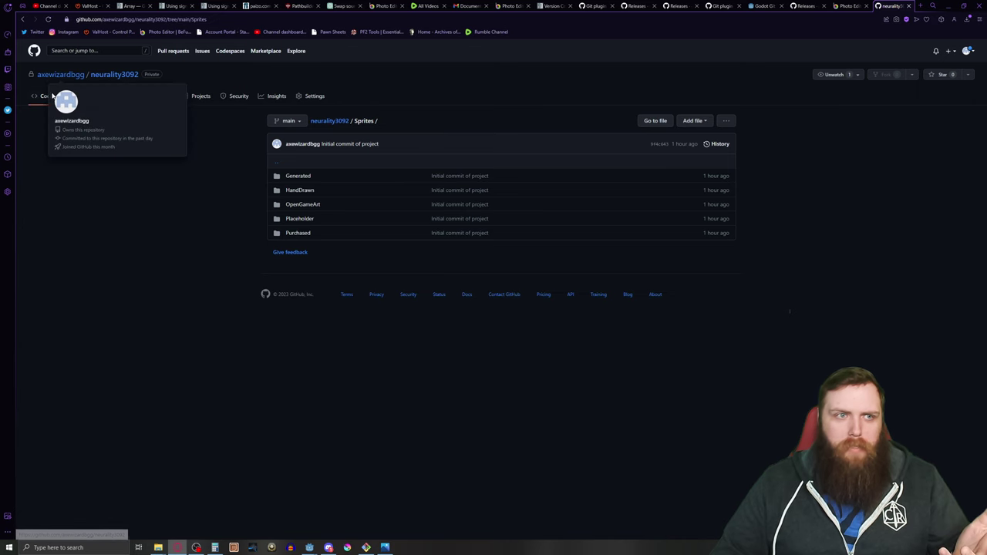
left_click(39, 97)
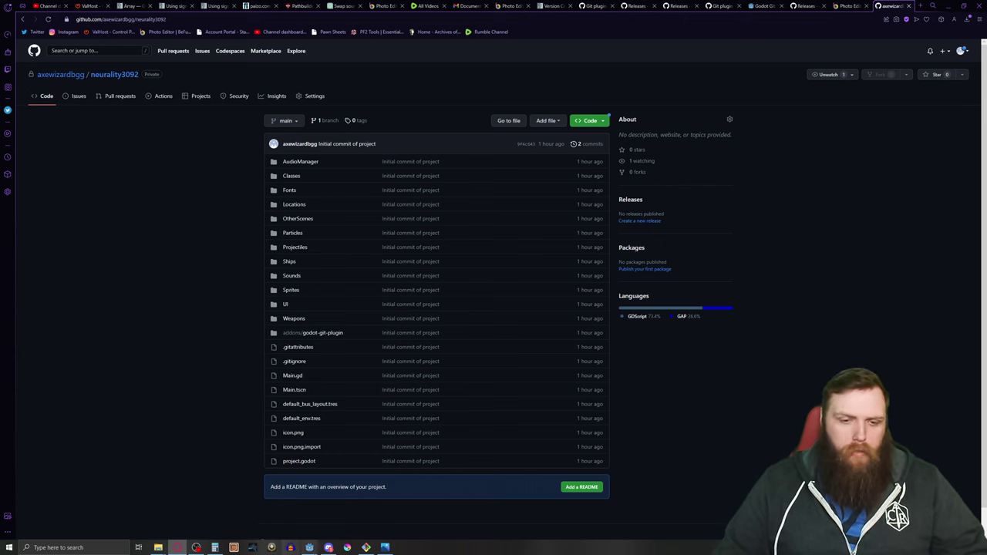
mouse_move(312, 549)
left_click(339, 529)
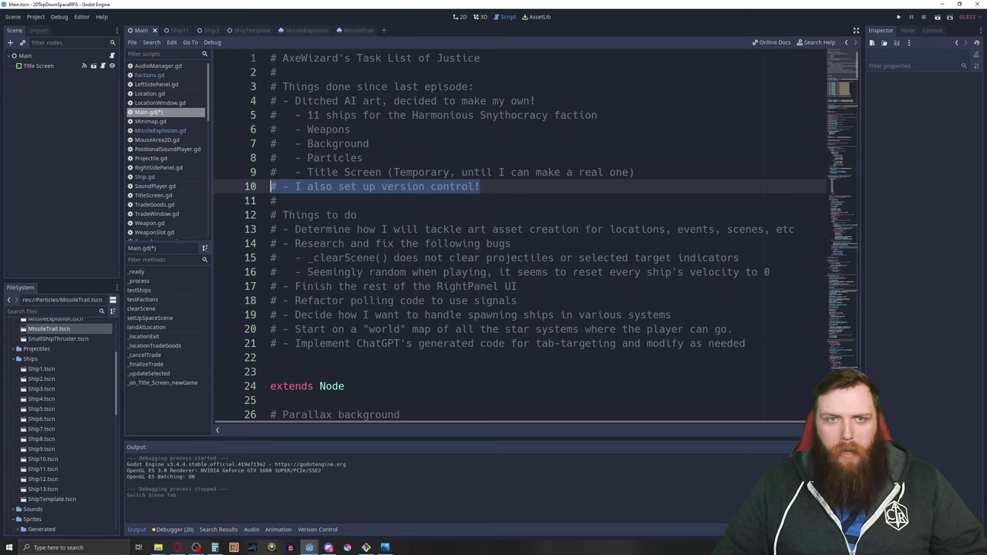
Run the project, start a New game from the title menu and fly the ship.
left_click(898, 16)
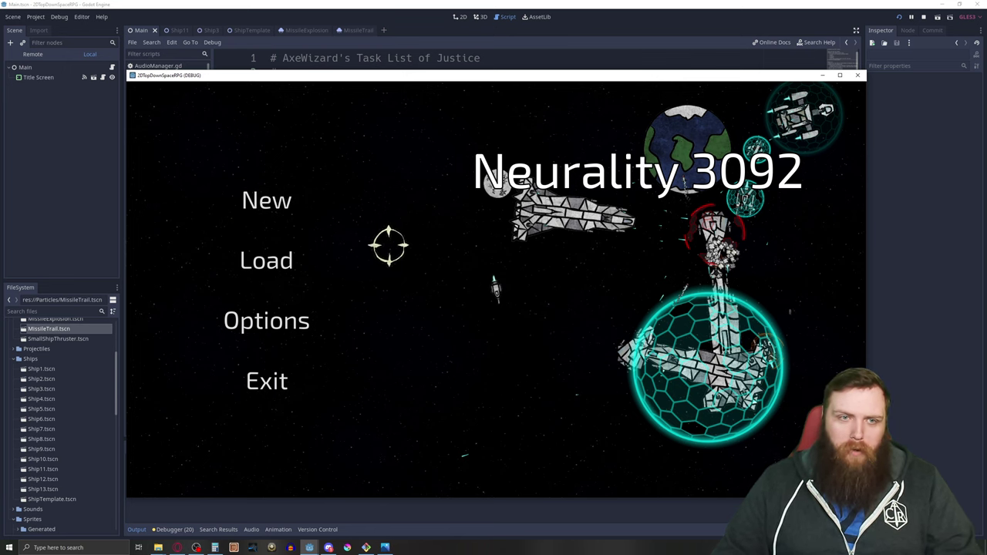
left_click(266, 201)
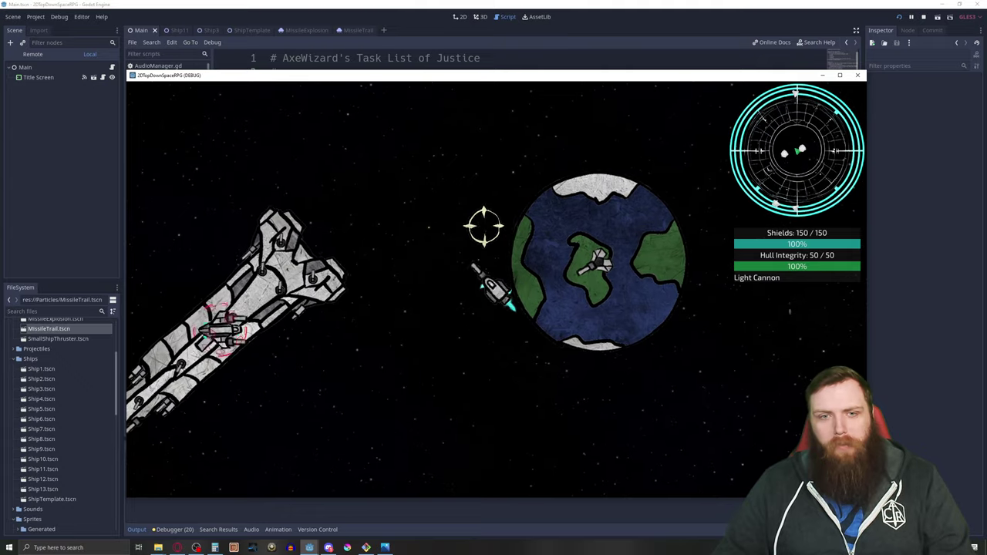
key("w")
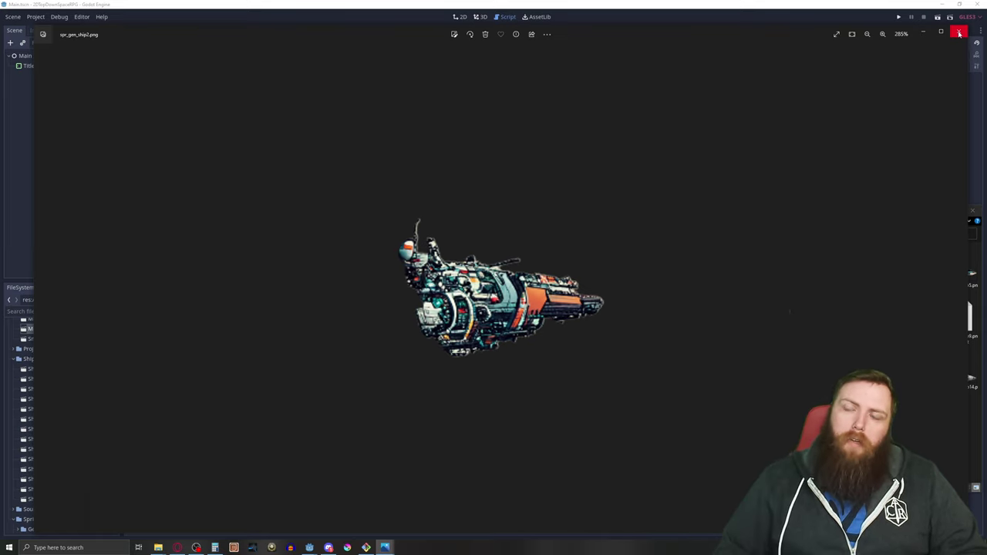
Close spr_gen_ship2.png, bring the ship sketch page forward, then minimize its viewer.
left_click(959, 33)
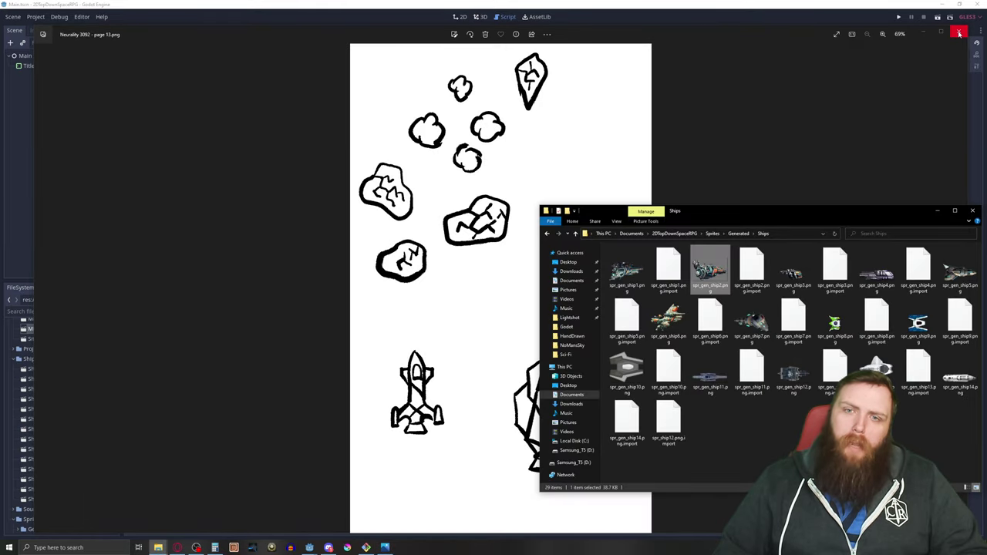
left_click(801, 112)
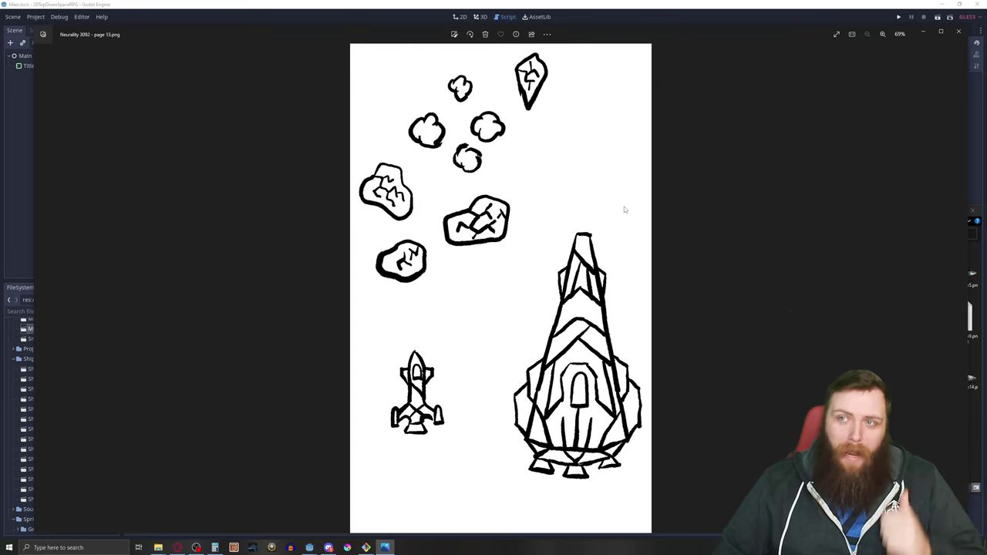
left_click(924, 33)
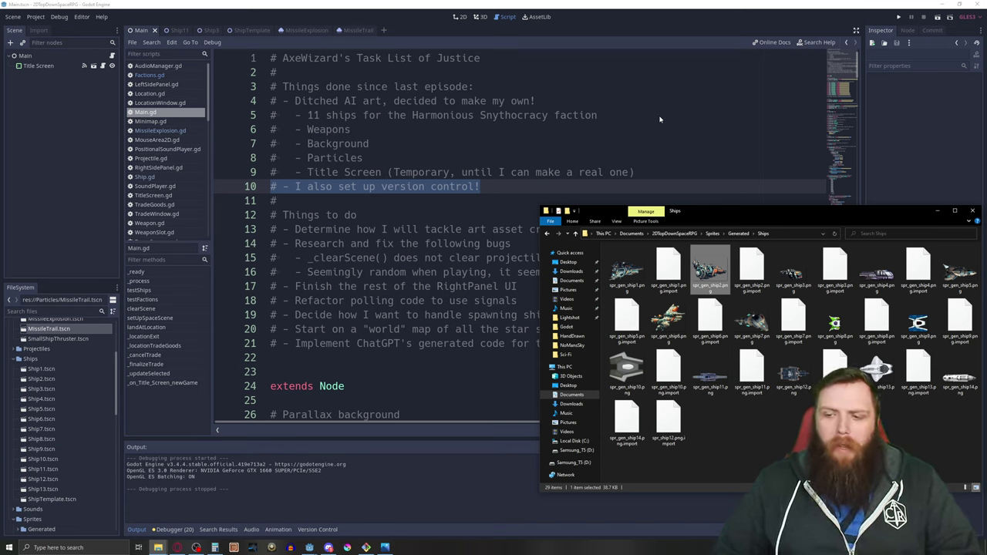
Search 'darkest dungeon' in a new browser tab and show the image results.
left_click(177, 548)
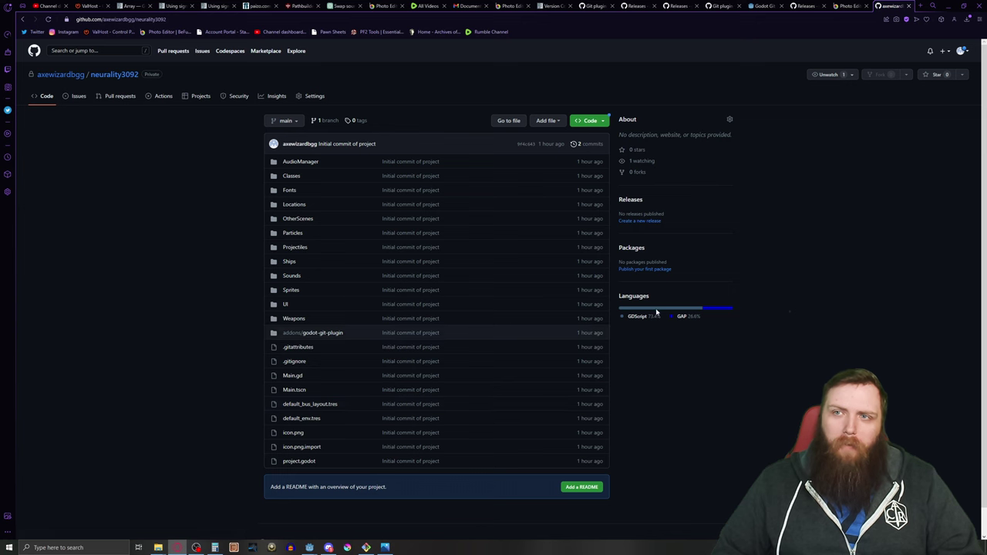
left_click(920, 6)
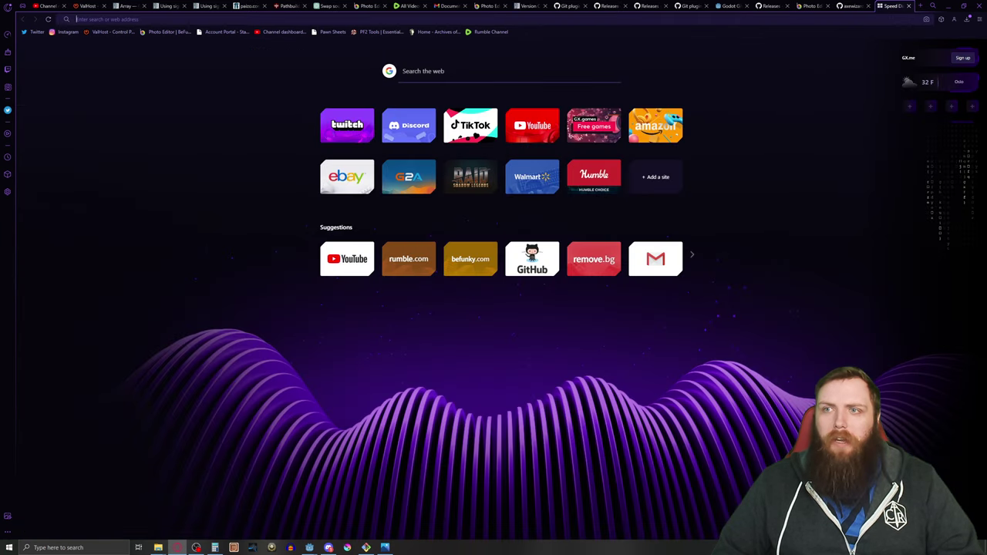
type("darkest dungeon")
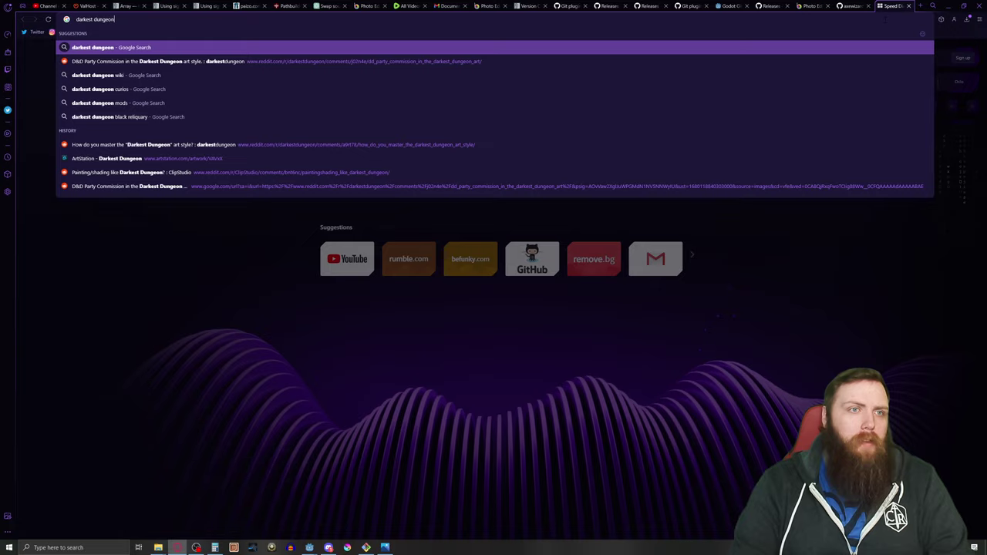
key("Return")
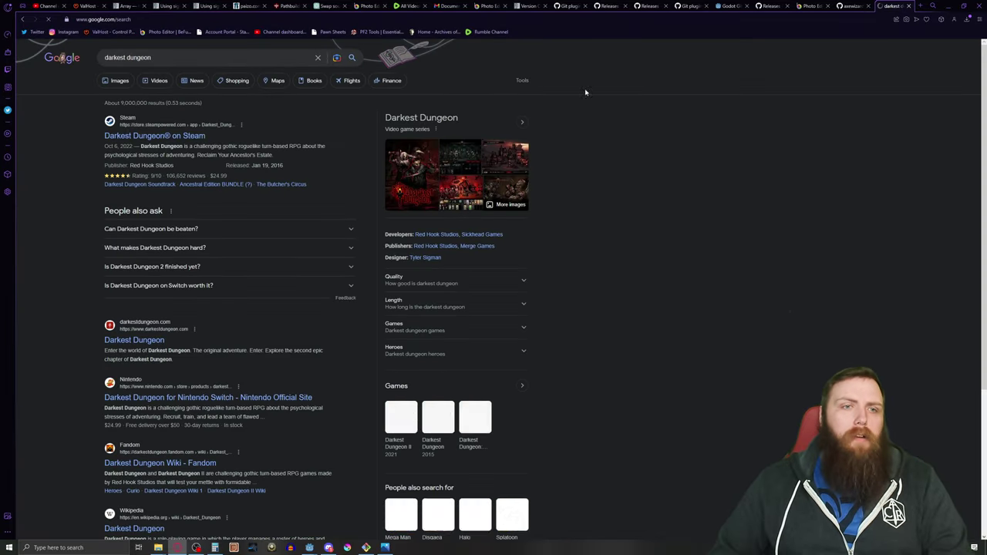
left_click(117, 81)
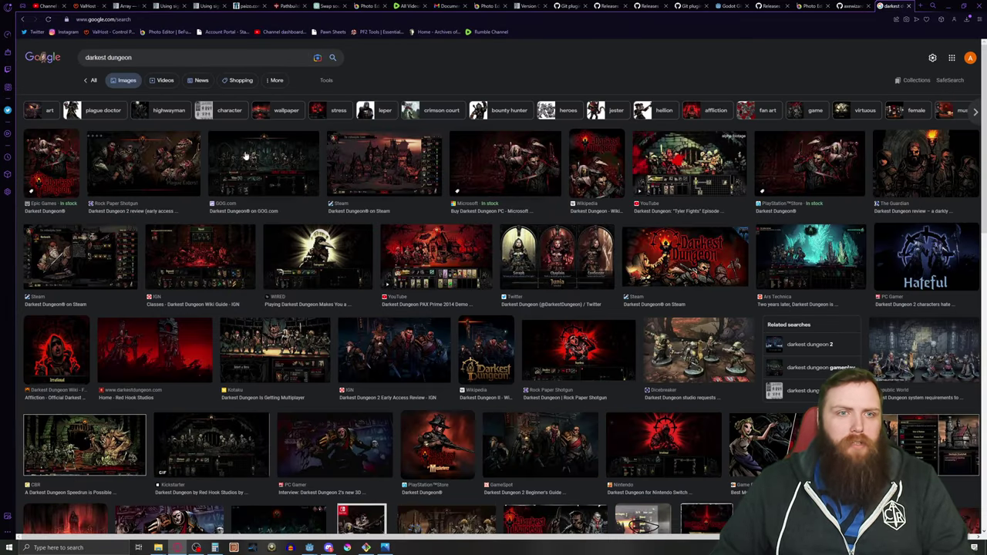
Open The Guardian's Darkest Dungeon image full size in its own tab, then launch Krita.
left_click(245, 156)
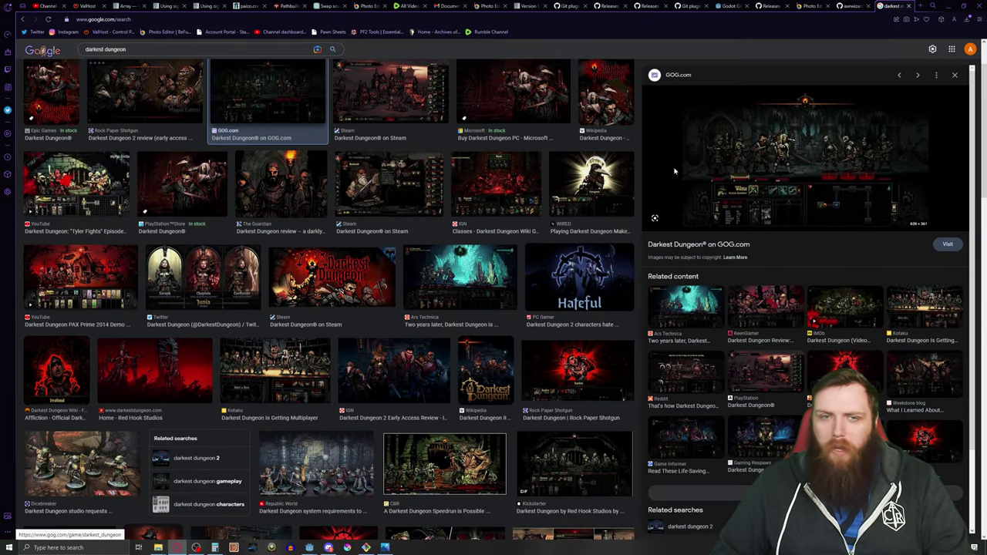
left_click(270, 185)
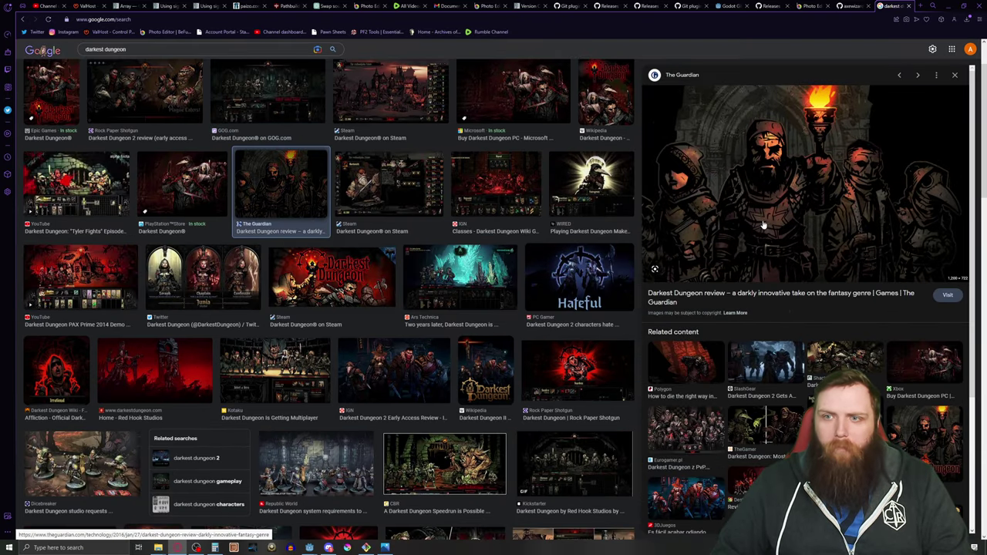
right_click(809, 194)
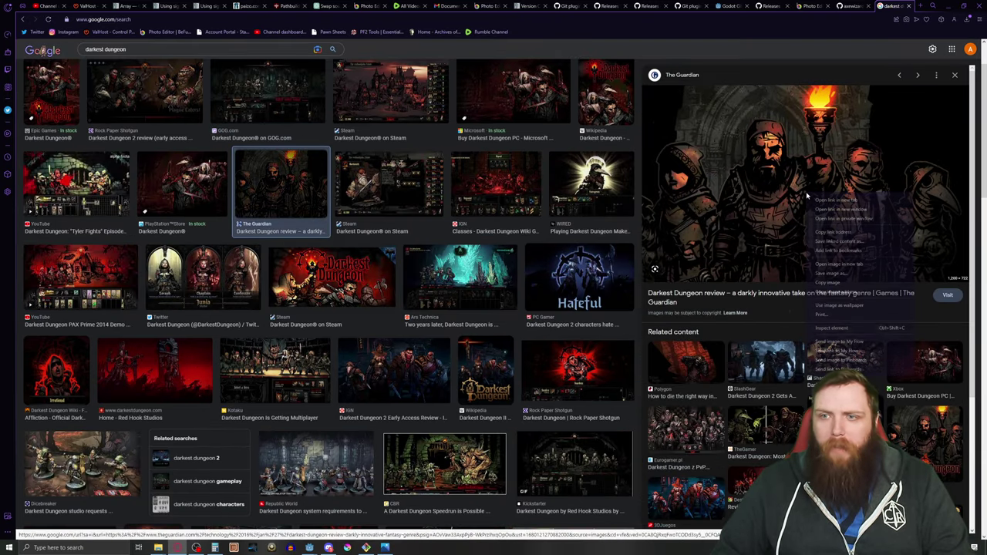
left_click(842, 265)
left_click(891, 6)
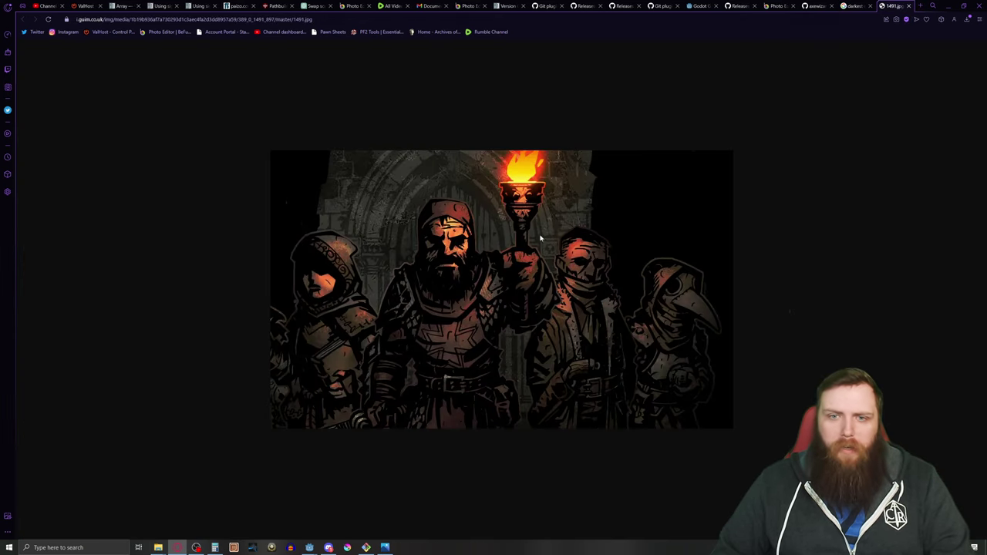
scroll(529, 282, "up", 4, "ctrl")
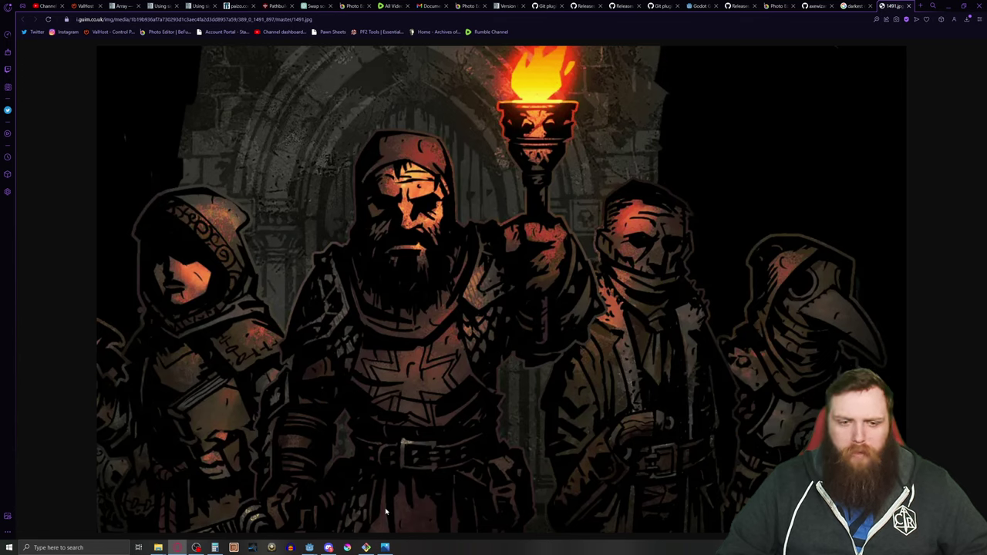
left_click(346, 547)
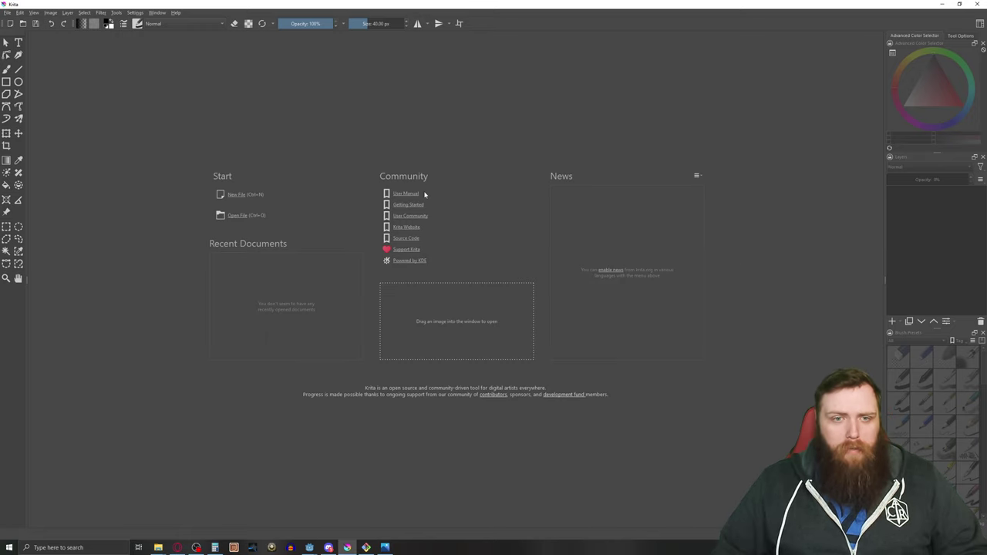
Create a new 1000 × 1000 px Custom Document canvas.
left_click(234, 196)
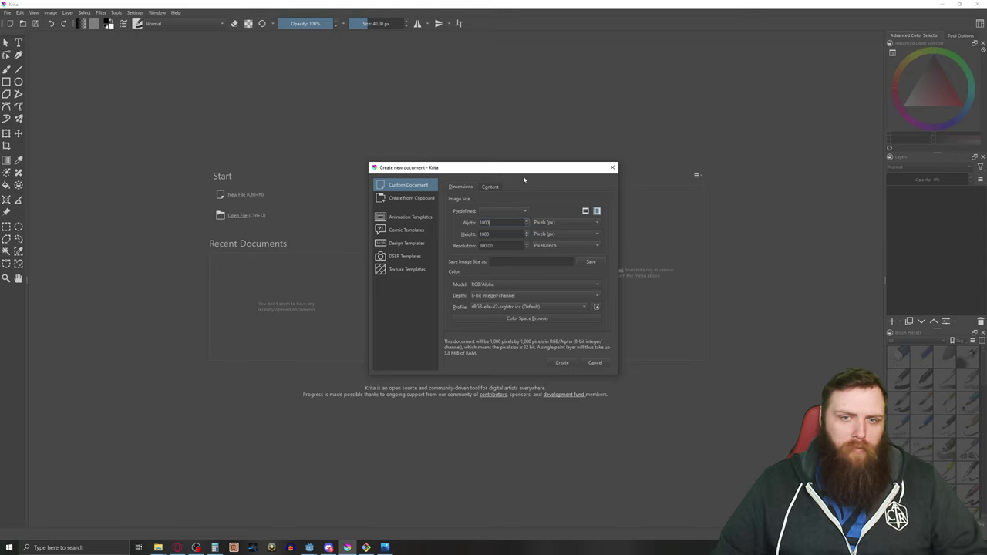
left_click(562, 362)
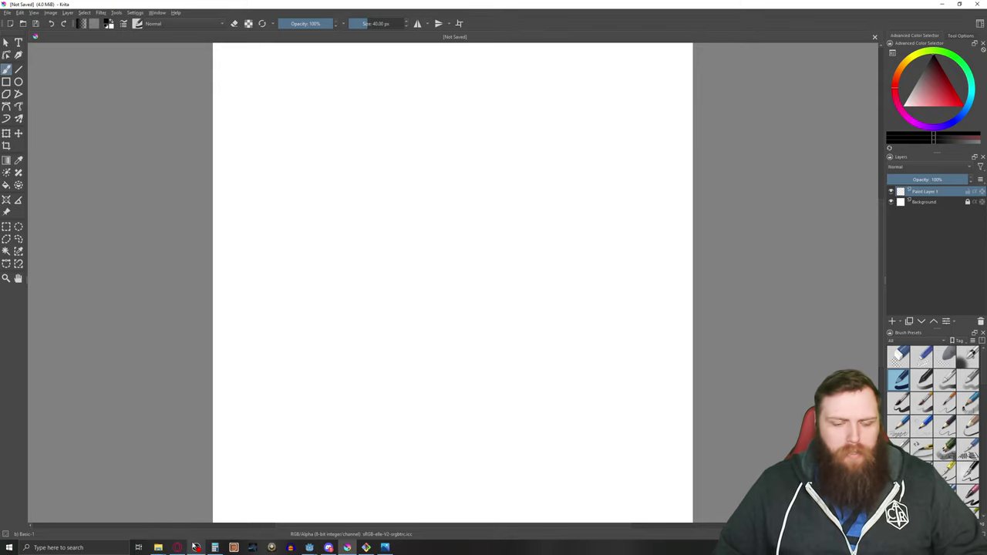
Draw two test strokes, undo them, and reselect the Basic-1 brush at 40 px.
mouse_move(196, 546)
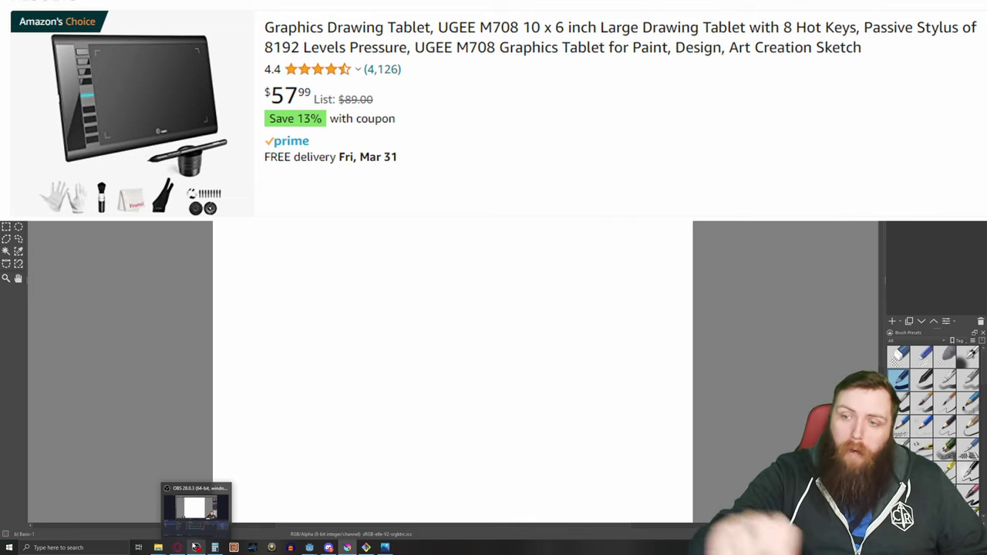
mouse_move(491, 222)
left_mouse_down()
mouse_move(463, 309)
mouse_move(630, 224)
left_mouse_up()
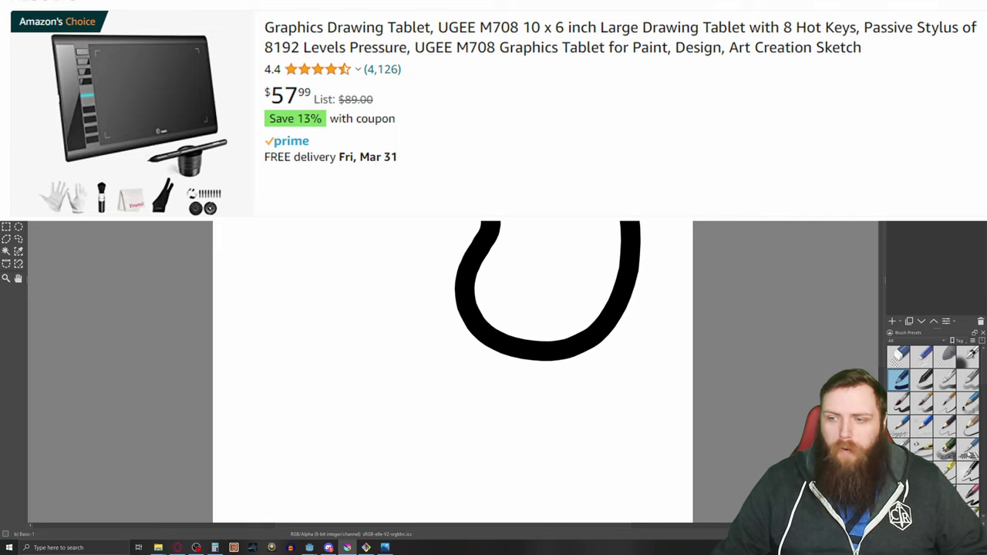
mouse_move(368, 306)
left_mouse_down()
mouse_move(406, 318)
mouse_move(552, 425)
left_mouse_up()
key("ctrl+z")
key("ctrl+z")
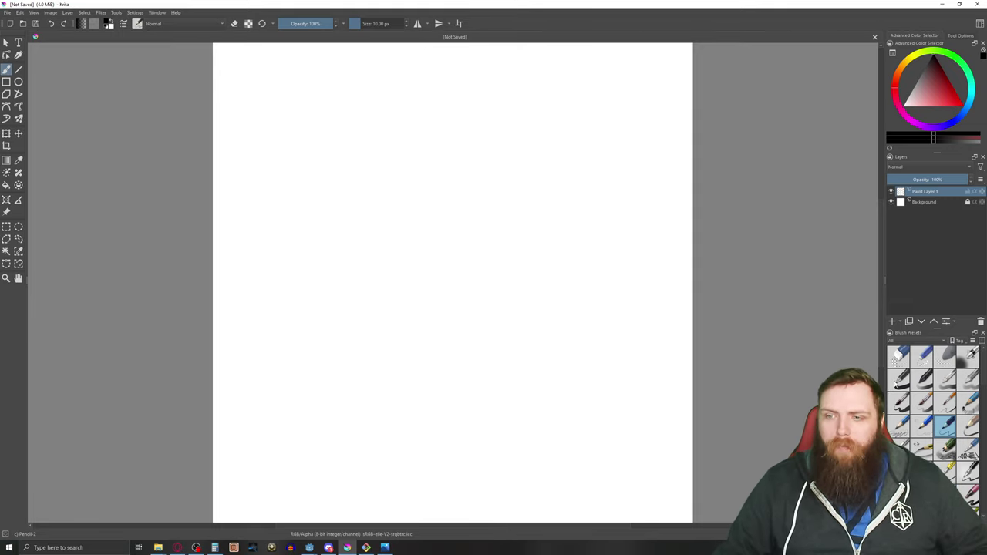
left_click(899, 382)
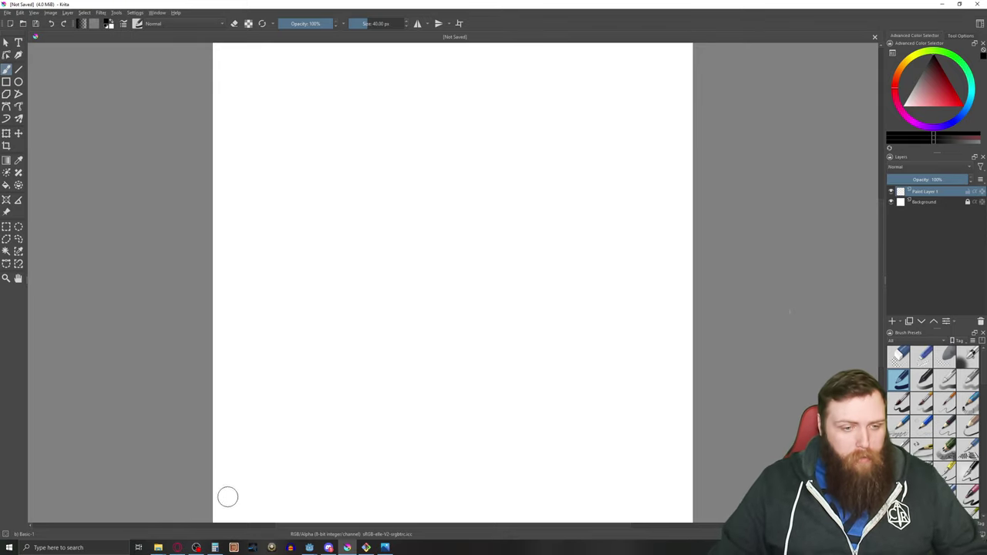
mouse_move(158, 548)
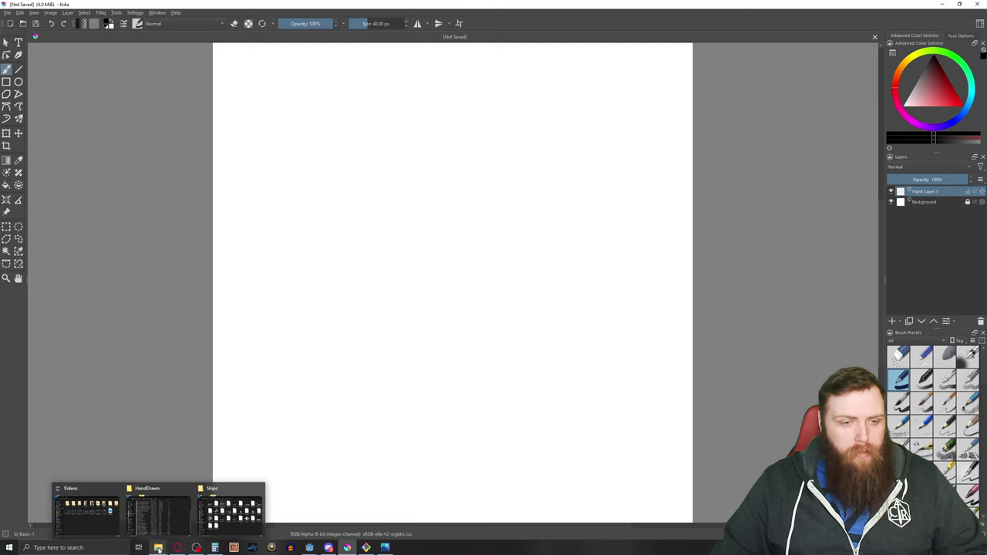
Open Neurality 3092 - page 13.png from Downloads and start a Print Screen capture.
left_click(230, 510)
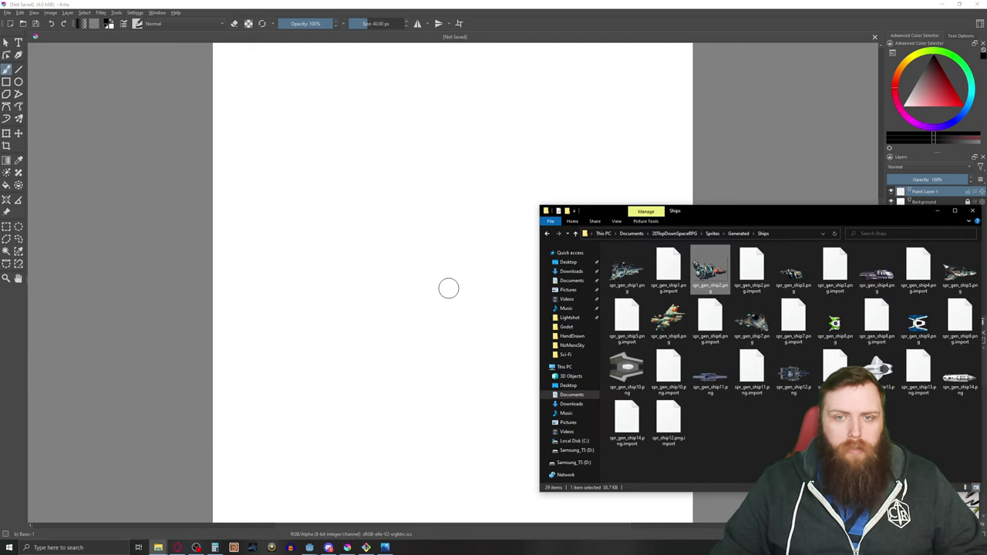
left_click(570, 271)
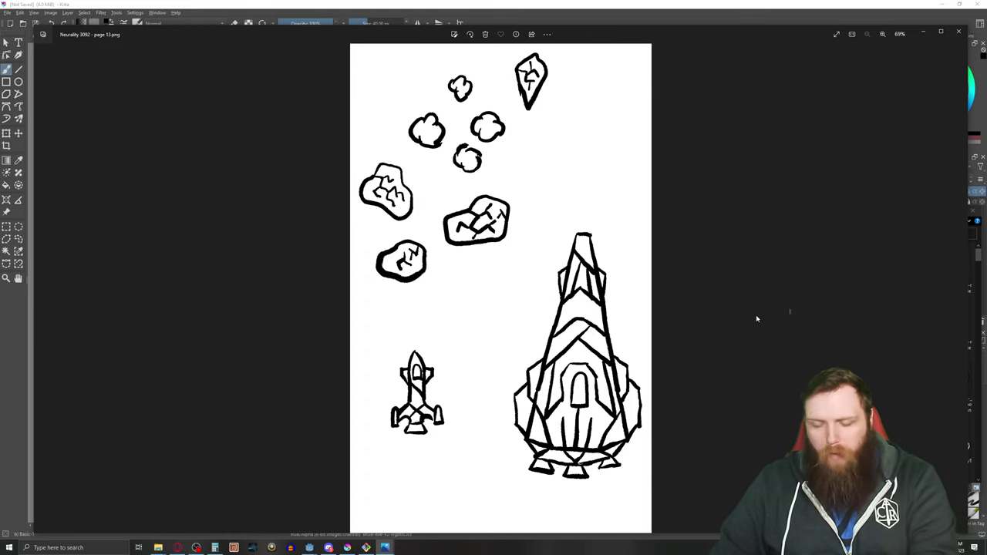
key("Print")
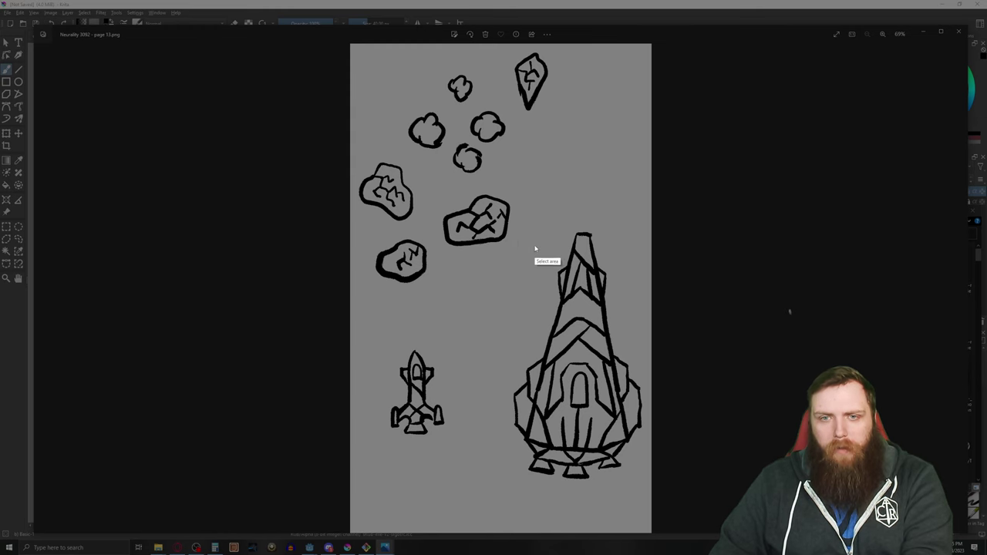
Capture a 349×680 region around the large ship and save it in the Lightshot folder.
left_click_drag(511, 226, 646, 488)
left_click(628, 495)
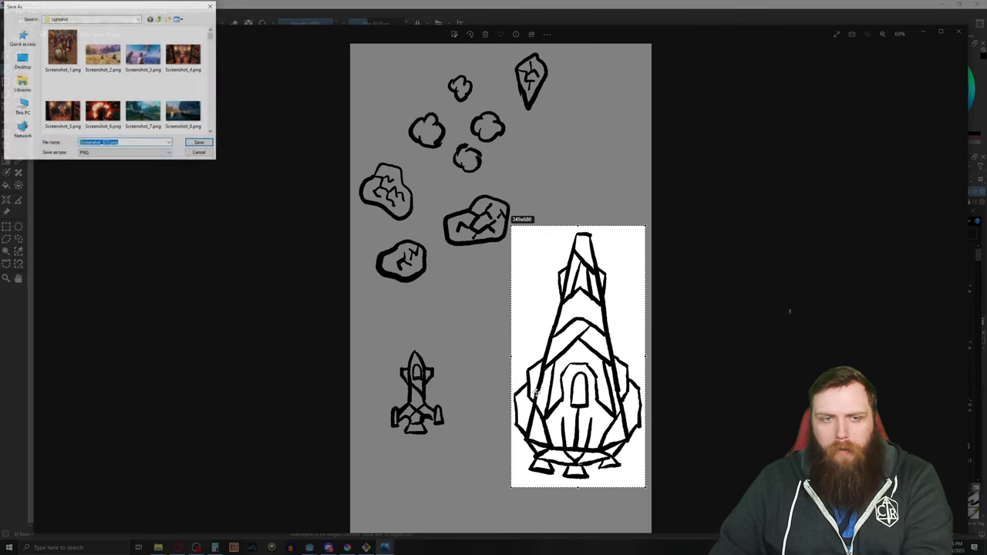
left_click(199, 143)
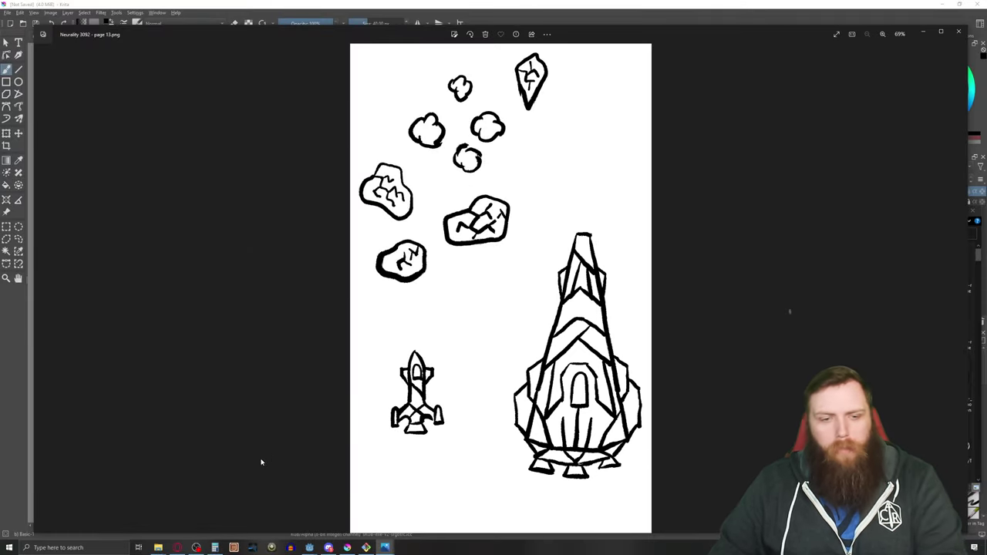
left_click(180, 548)
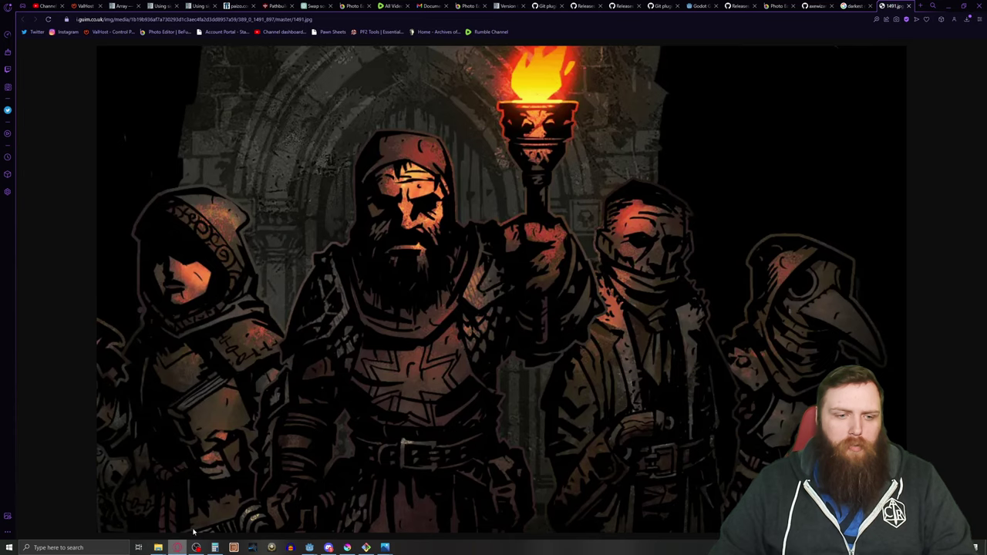
left_click(347, 548)
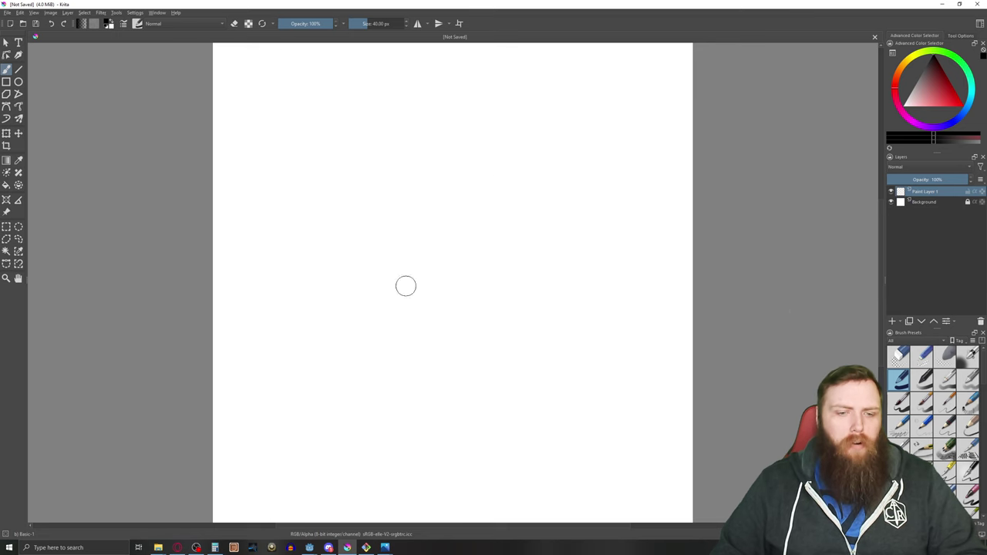
left_click(179, 548)
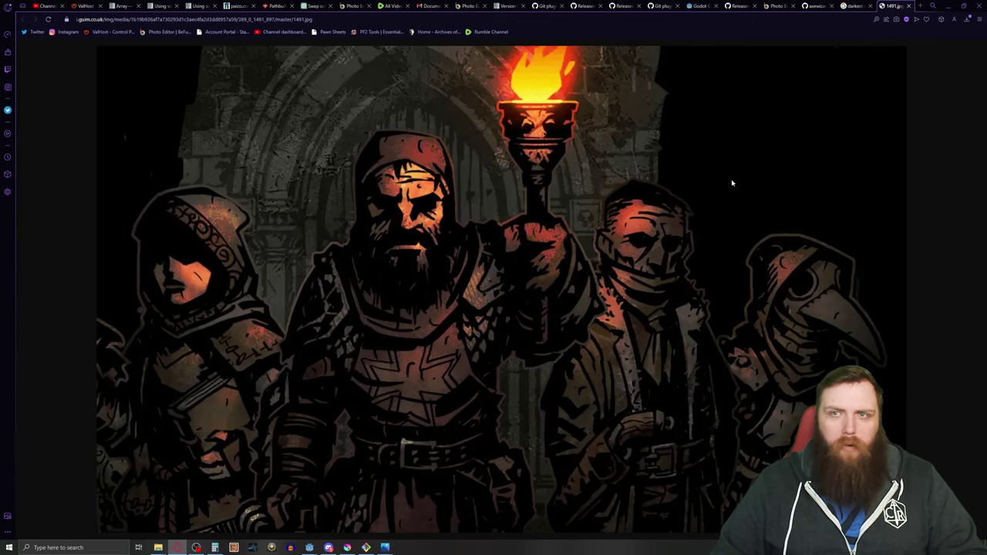
Load the remove.bg site from the browser address bar.
key("ctrl+l")
type("remove")
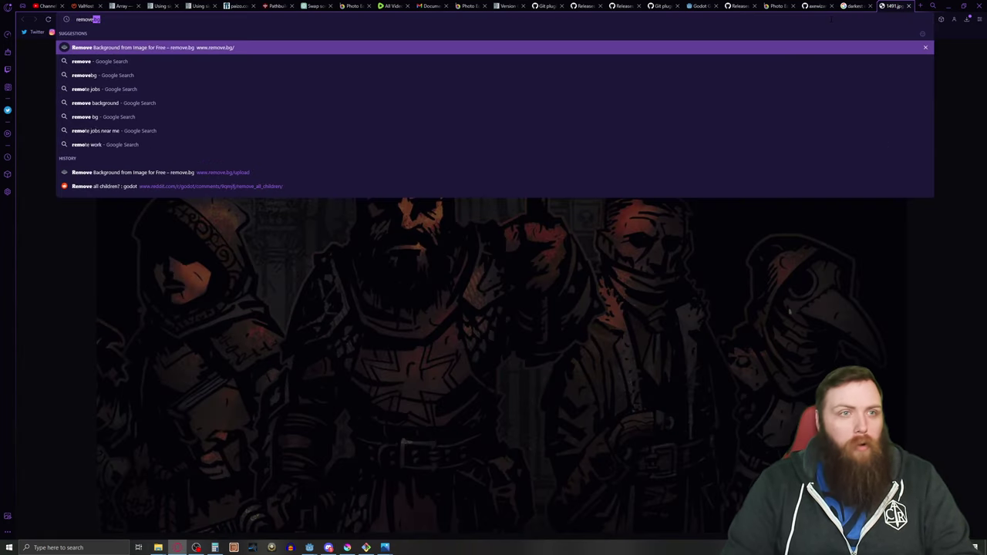
key("Return")
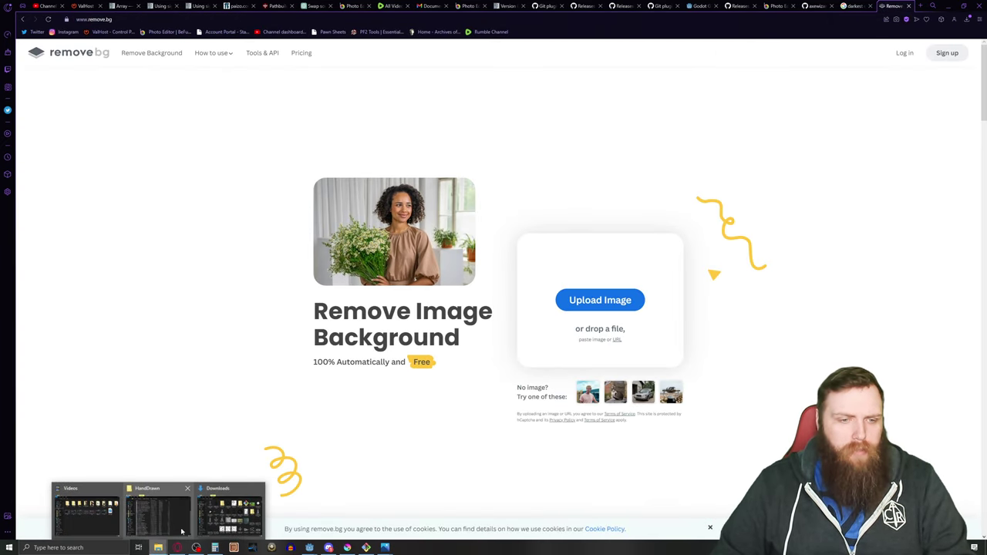
Upload the ship screenshot from the Lightshot folder and download the transparent result.
left_click(247, 513)
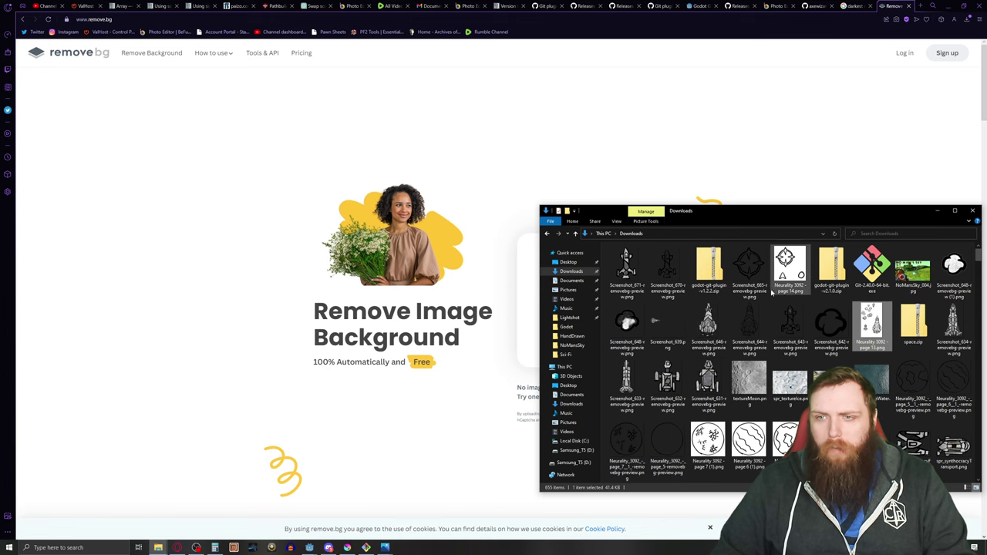
left_click(570, 318)
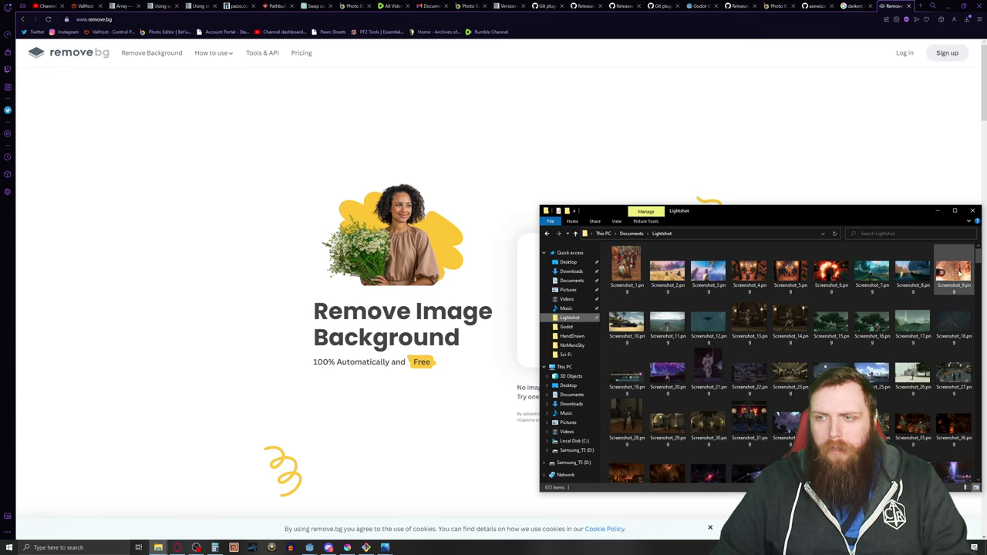
left_click_drag(976, 258, 976, 478)
left_click_drag(660, 368, 450, 269)
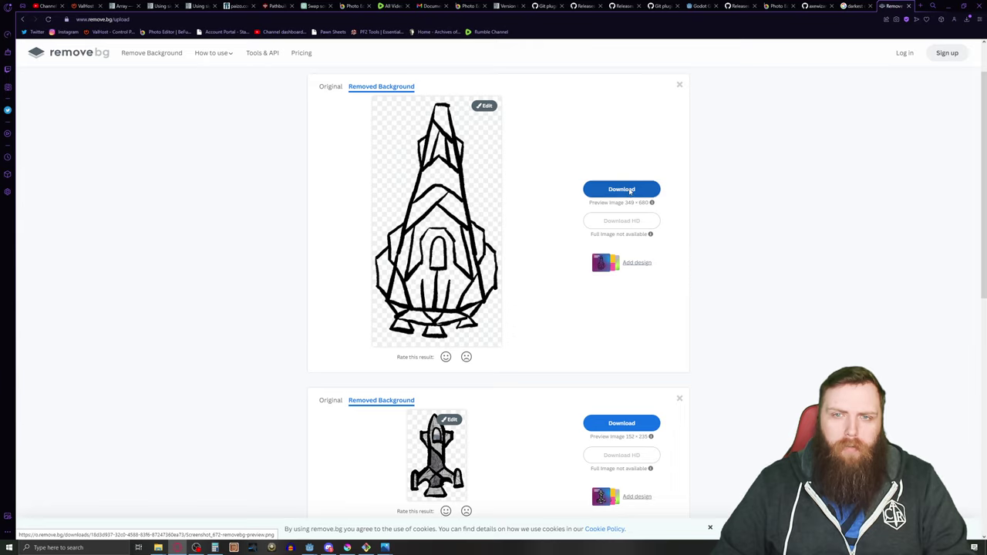
left_click(630, 190)
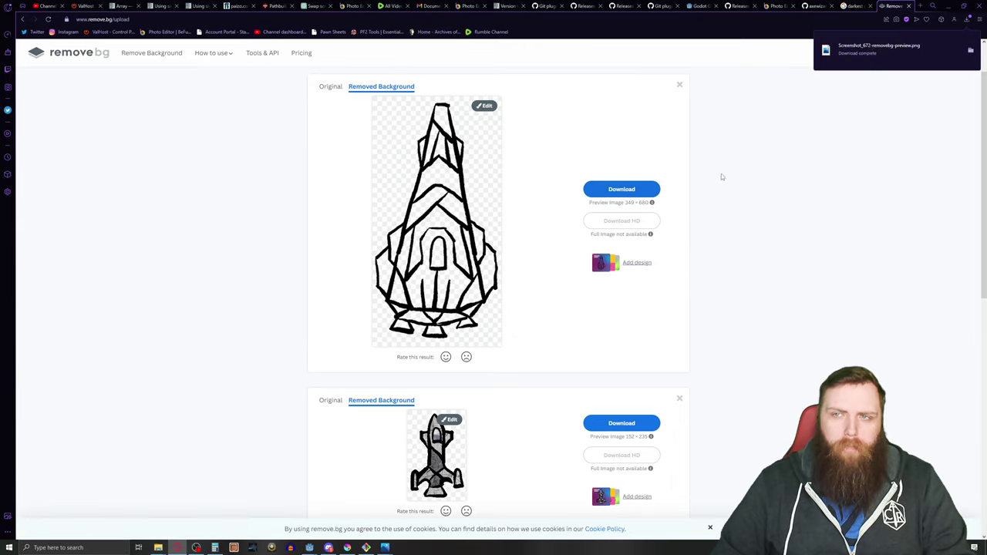
left_click(366, 547)
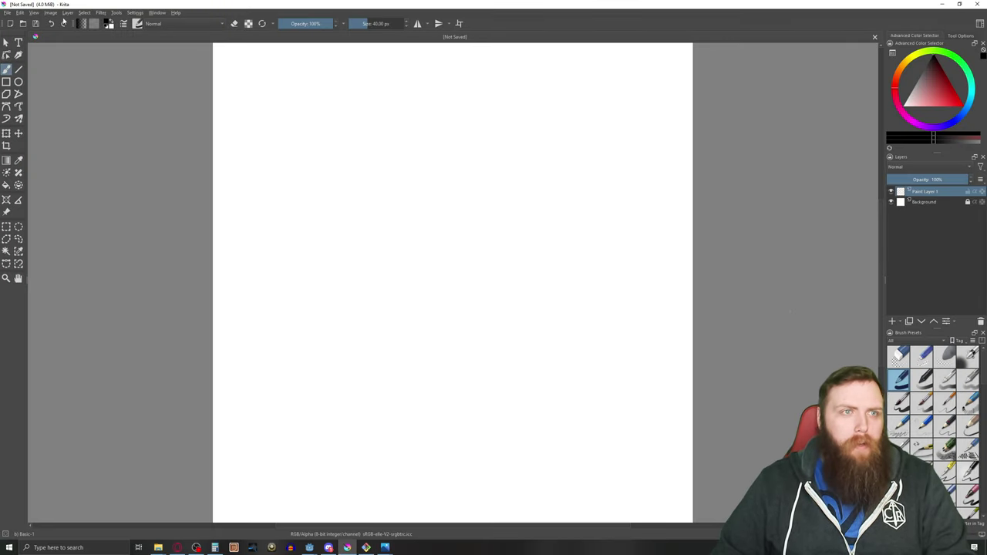
Open Krita's Import Layer dialog and scroll the file list down to the metal textures.
left_click(67, 14)
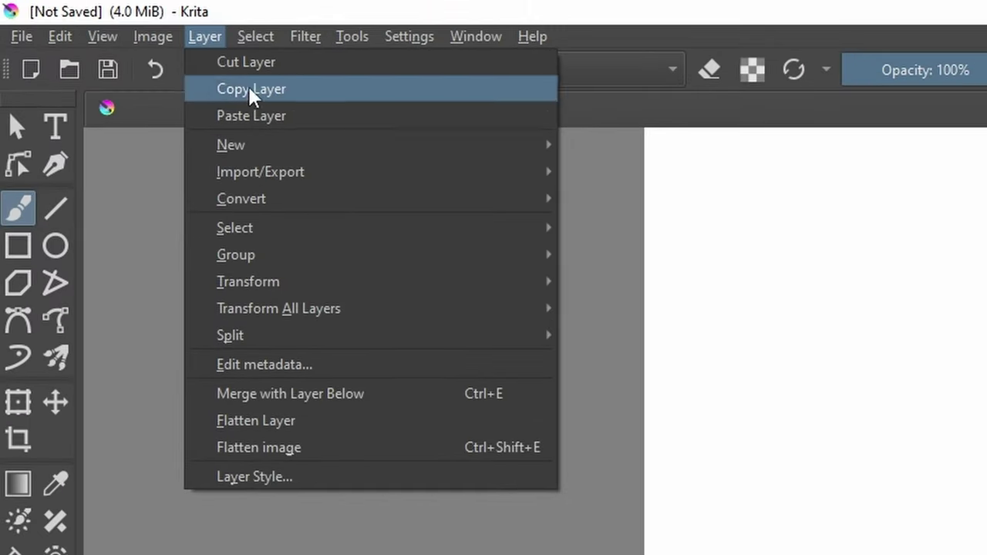
mouse_move(100, 56)
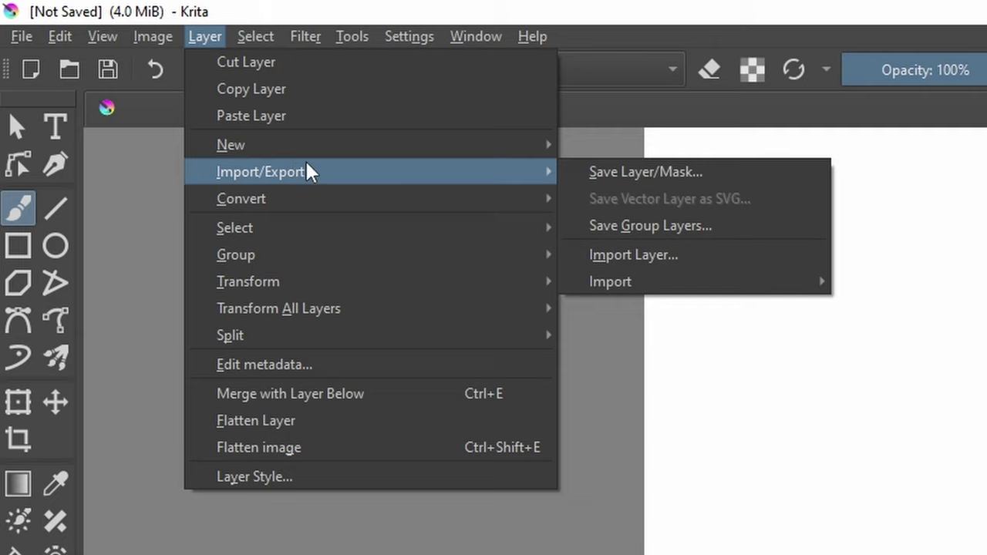
left_click(656, 255)
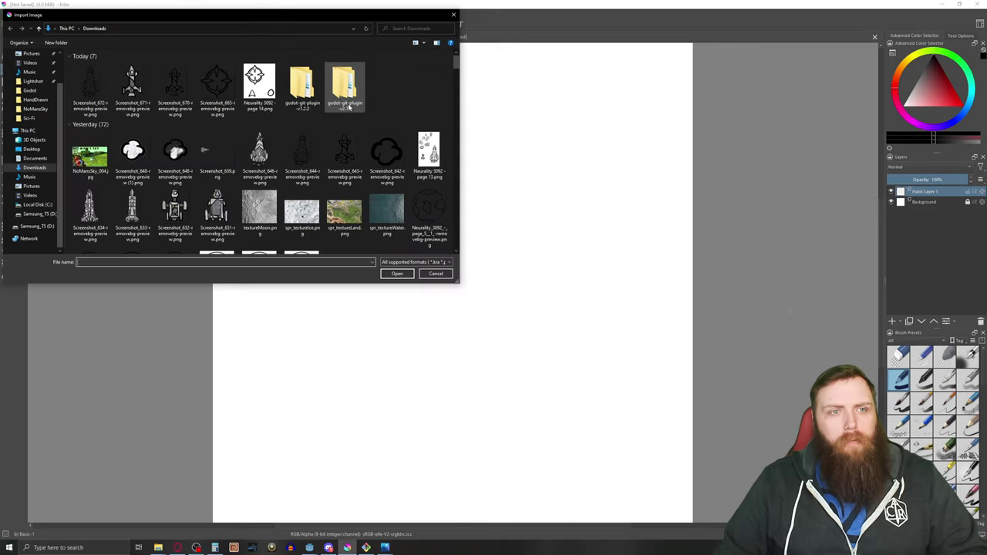
left_click(89, 86)
scroll(262, 177, "down", 5)
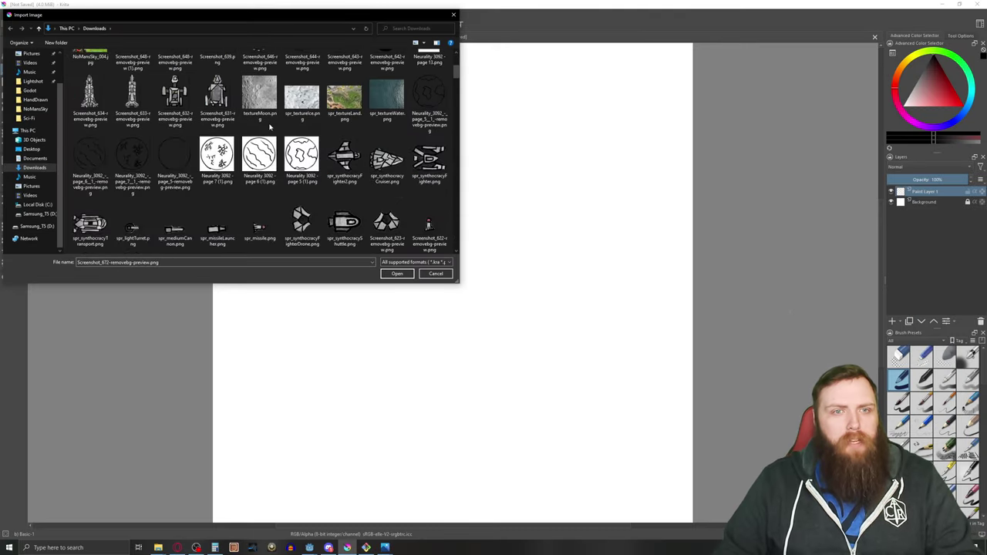
scroll(274, 125, "down", 5)
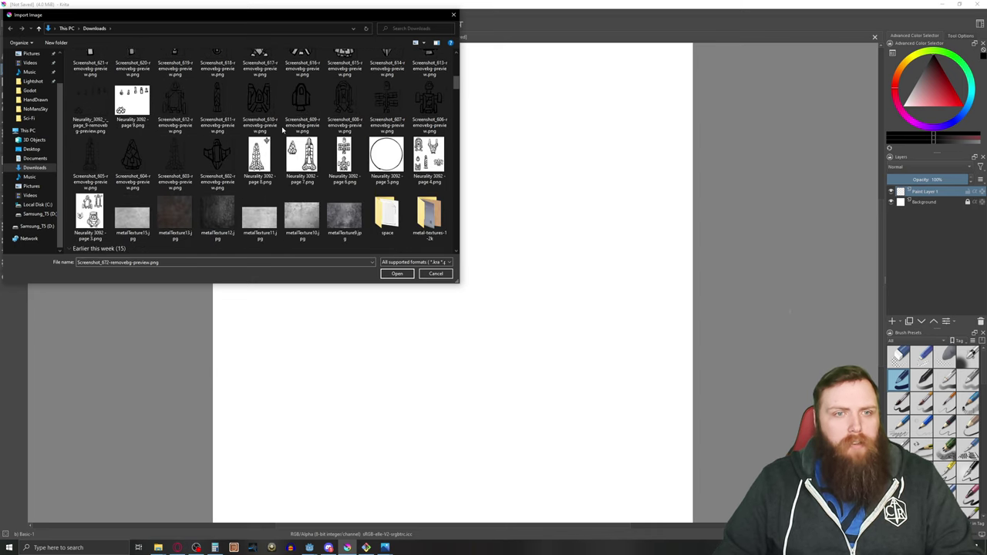
scroll(250, 96, "down", 5)
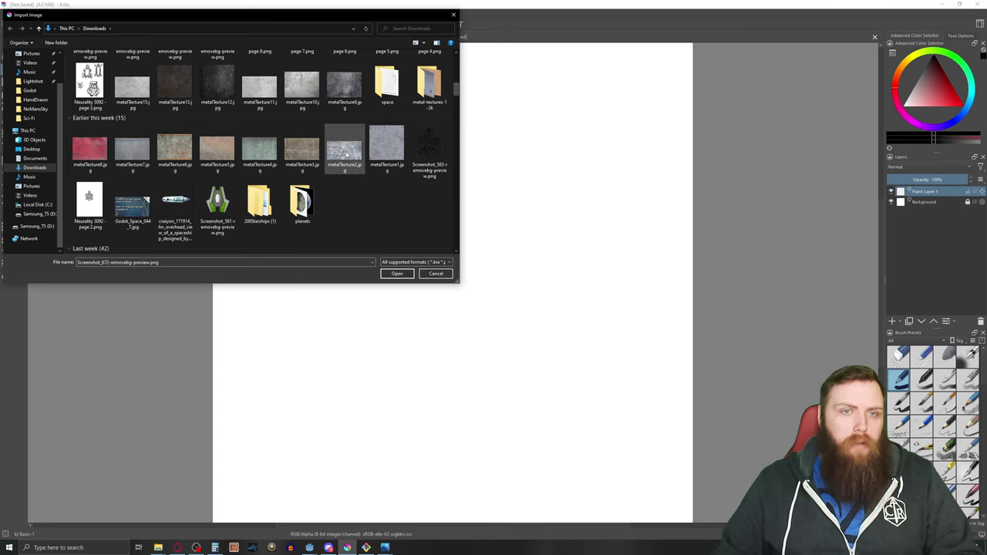
Import metalTexture2, 9, 10, 11 and 12.jpg together as new layers.
left_click(347, 154)
left_click(285, 91, "ctrl")
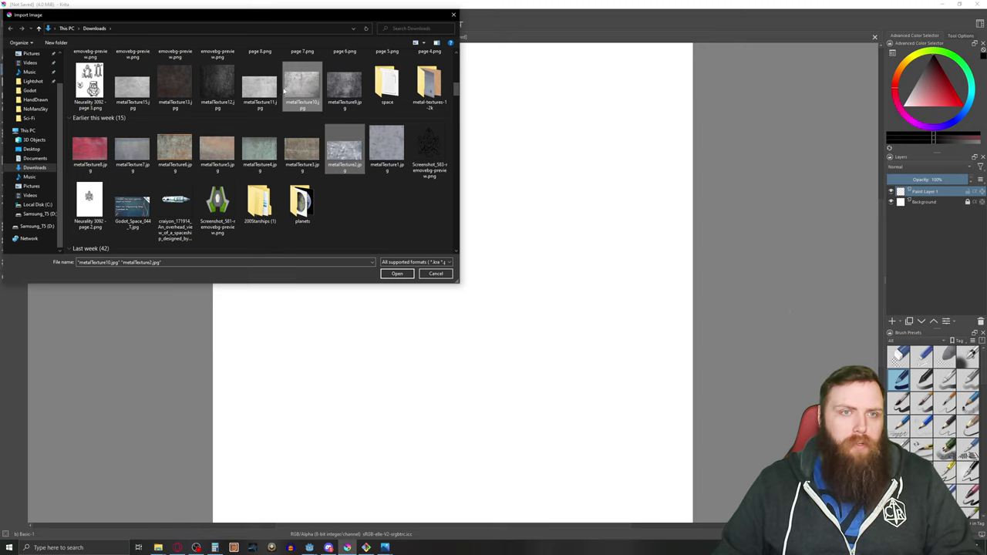
left_click(263, 91, "ctrl")
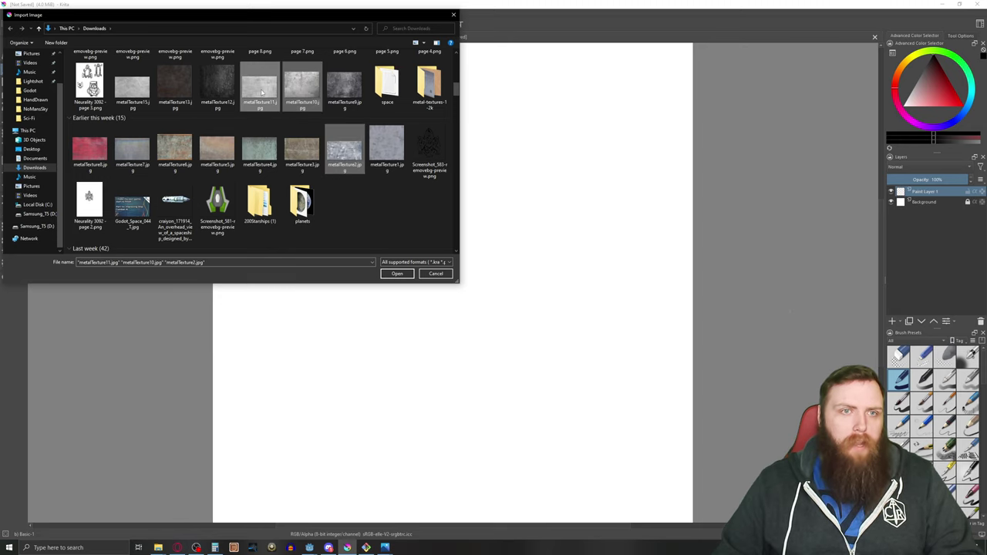
left_click(347, 87, "ctrl")
left_click(217, 85, "ctrl")
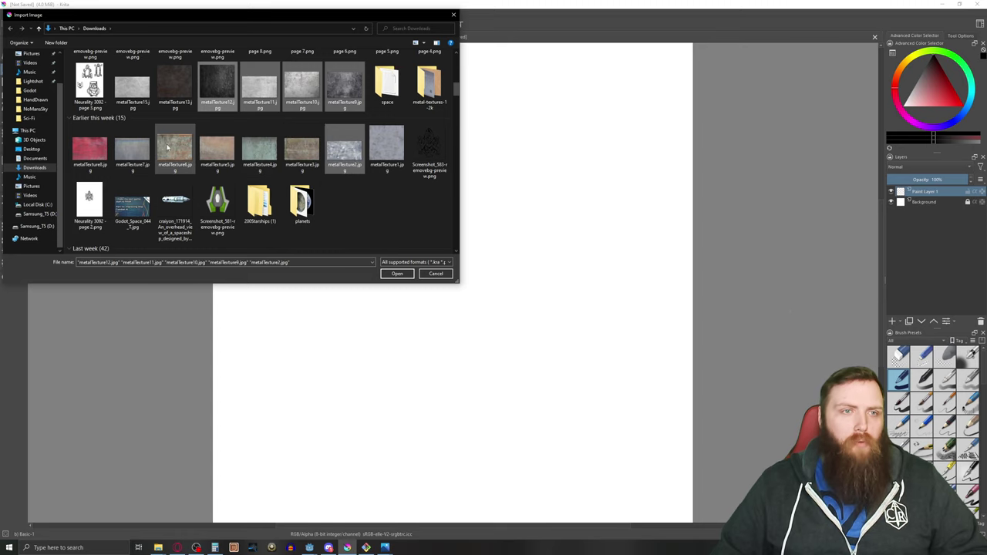
left_click(397, 273)
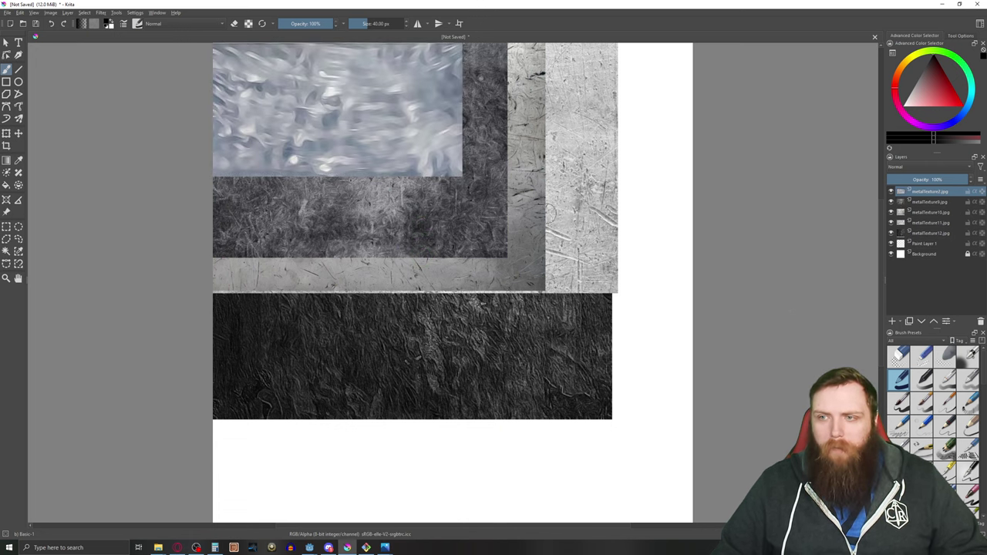
Import Screenshot_672-removebg-preview.png from Downloads as the top layer and ready the Transform tool.
left_click(68, 13)
mouse_move(116, 57)
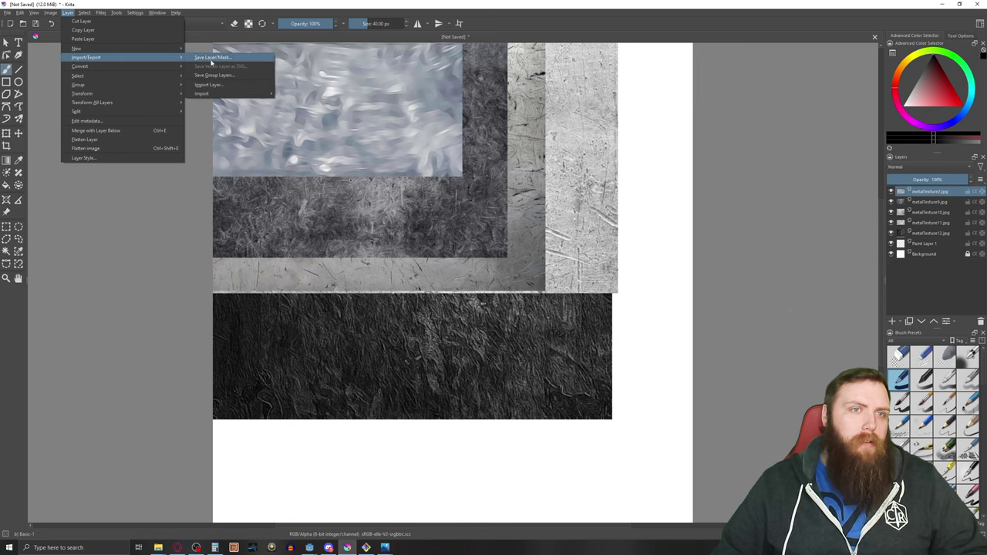
left_click(210, 84)
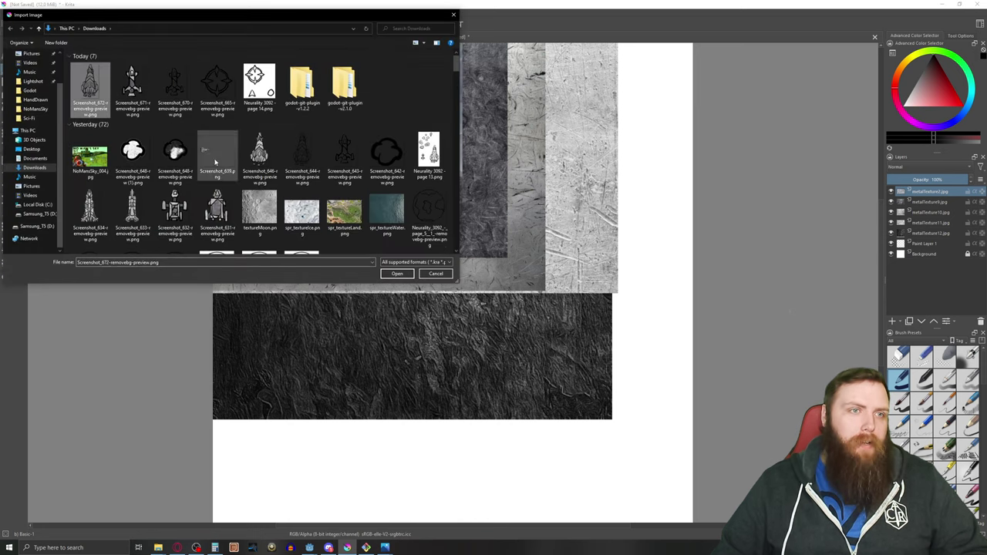
left_click(396, 274)
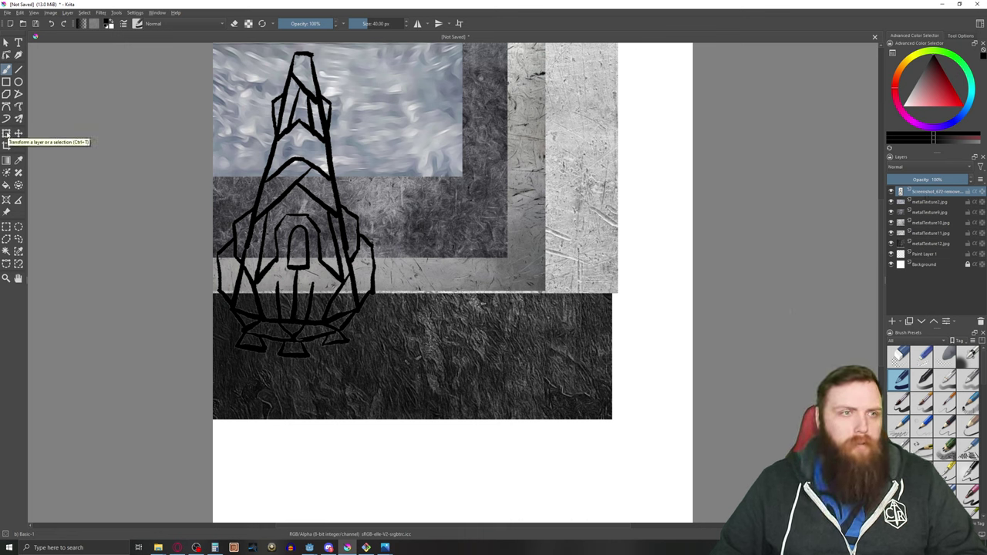
left_click(7, 134)
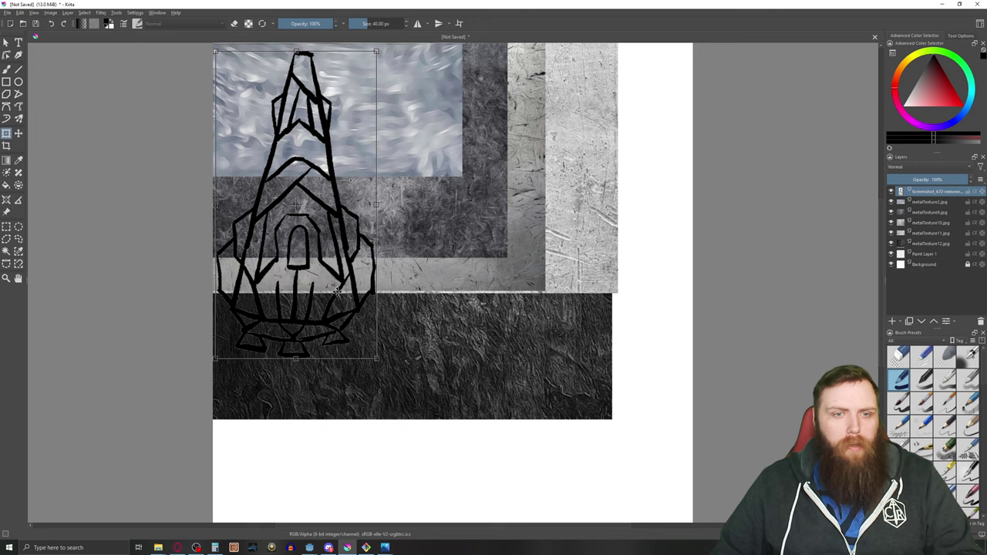
Commit the ship layer's transform and select the metalTexture2 layer.
key("Return")
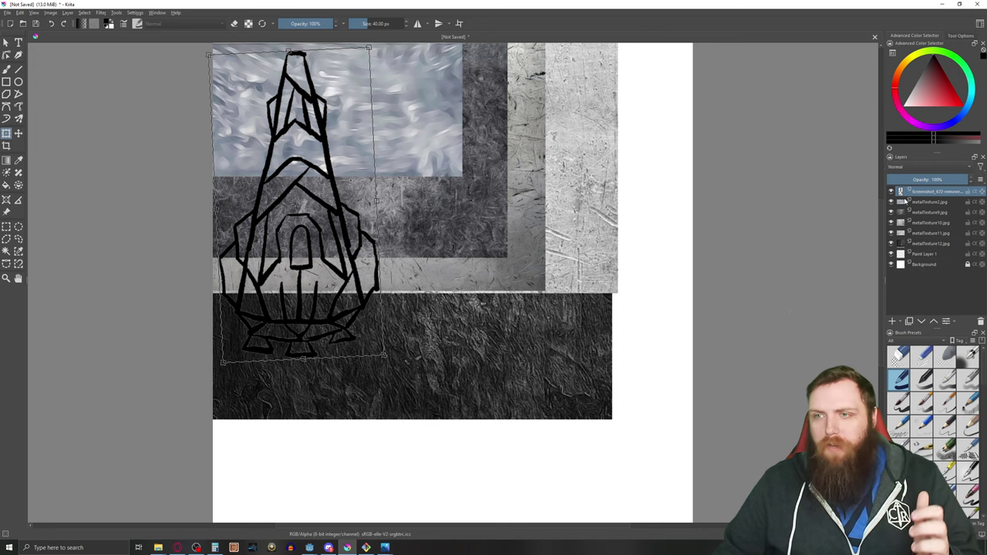
left_click(466, 182)
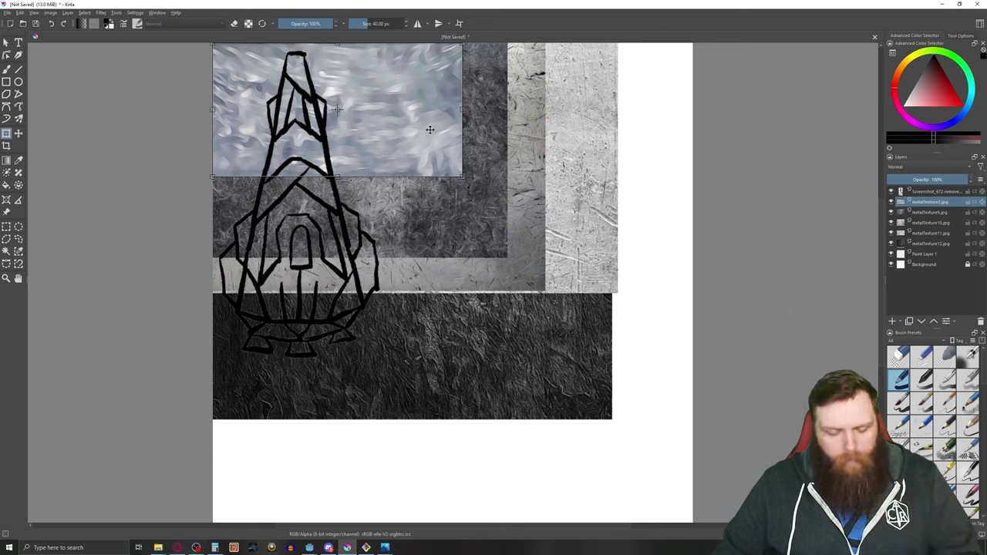
Move and enlarge the blue metalTexture2 so it sits behind the ship.
left_click_drag(429, 130, 434, 301)
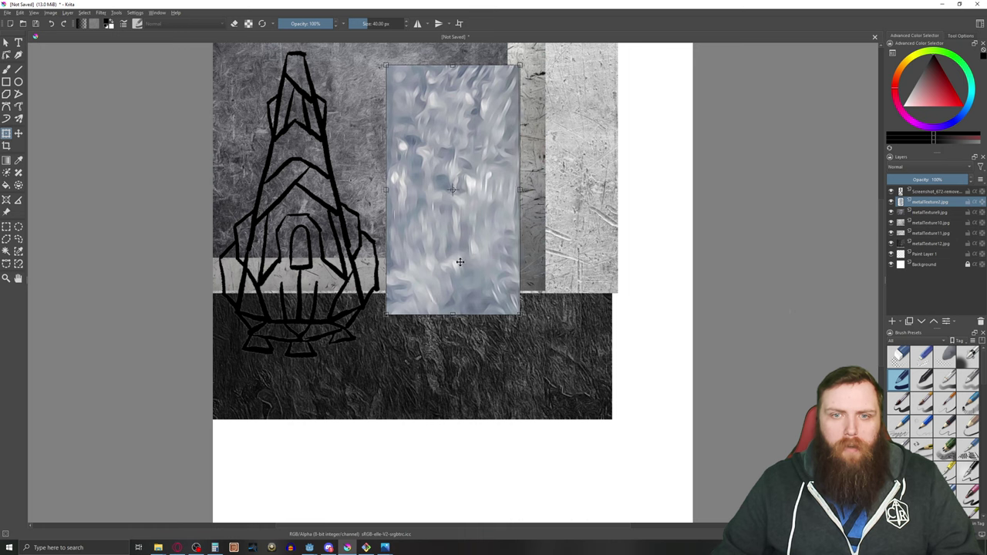
left_click_drag(465, 226, 291, 202)
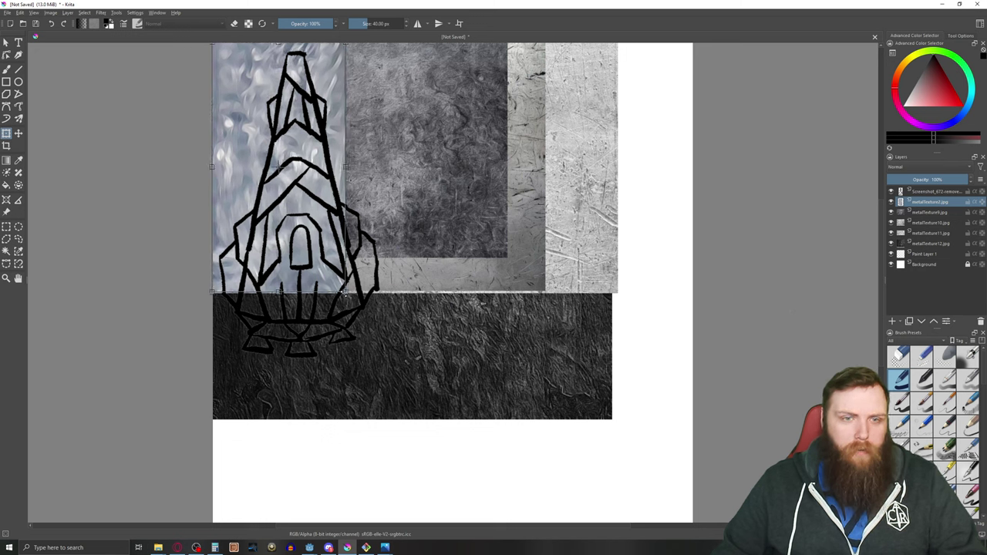
left_click_drag(345, 294, 393, 370)
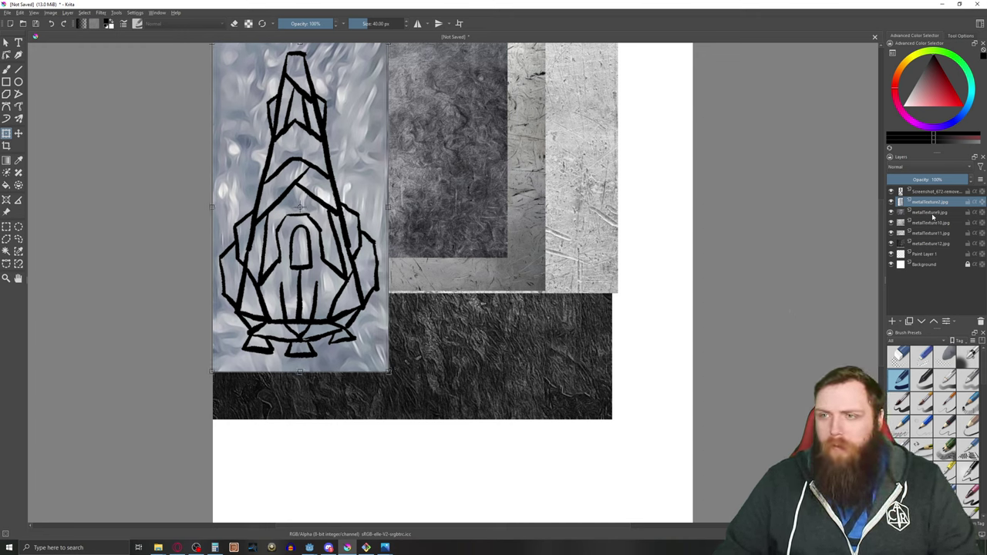
Move, rotate to portrait and narrow metalTexture9 into a strip beside the ship panel.
left_click(933, 212)
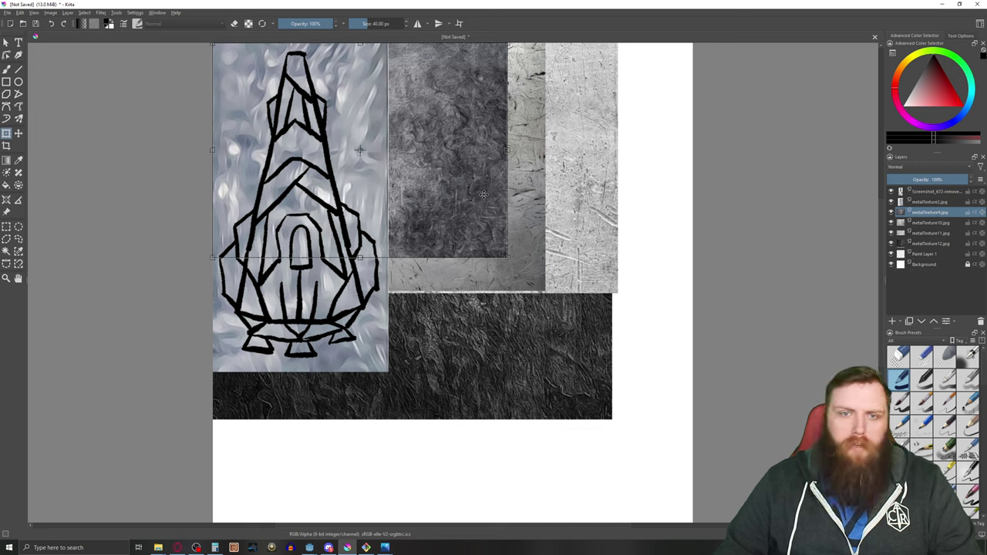
left_click_drag(458, 191, 599, 245)
left_click_drag(656, 262, 442, 350)
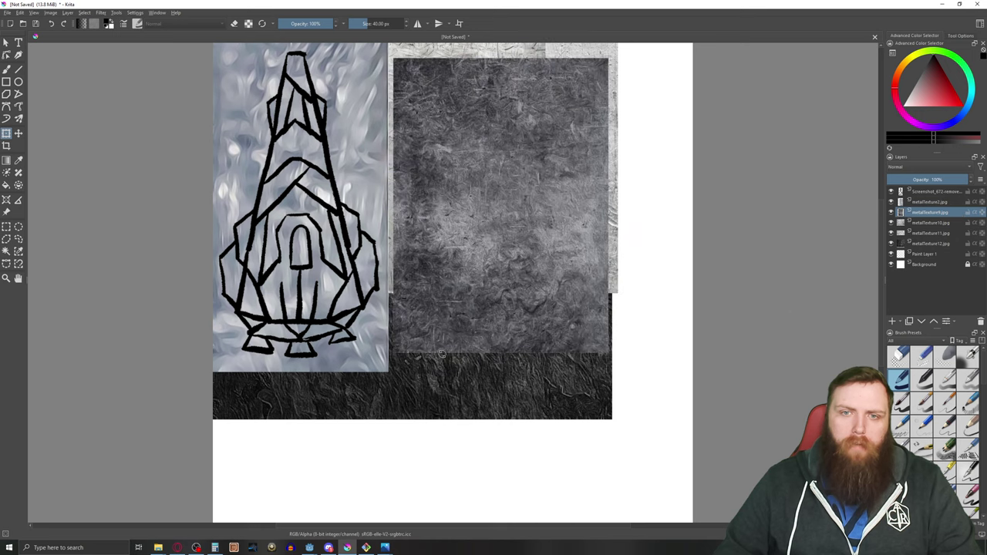
left_click_drag(515, 258, 352, 245)
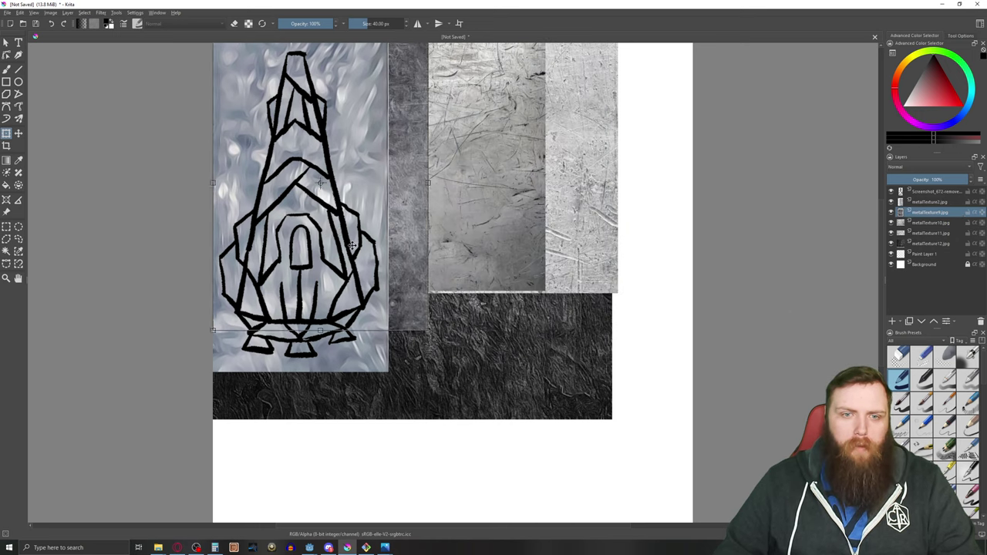
left_click_drag(434, 330, 459, 372)
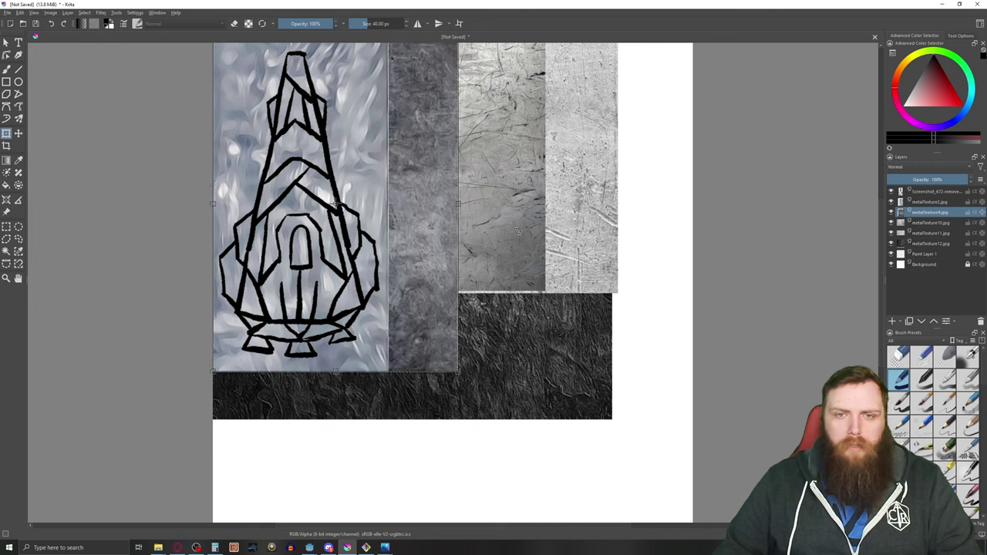
Enlarge metalTexture10, undoing the tilt so it stays upright.
left_click(916, 223)
left_click_drag(545, 293, 439, 413)
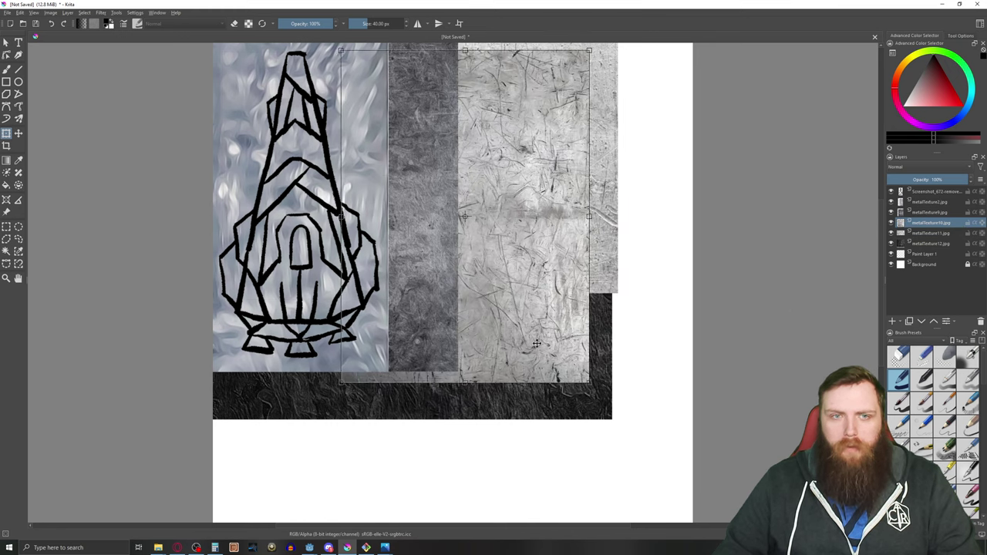
key("ctrl+z")
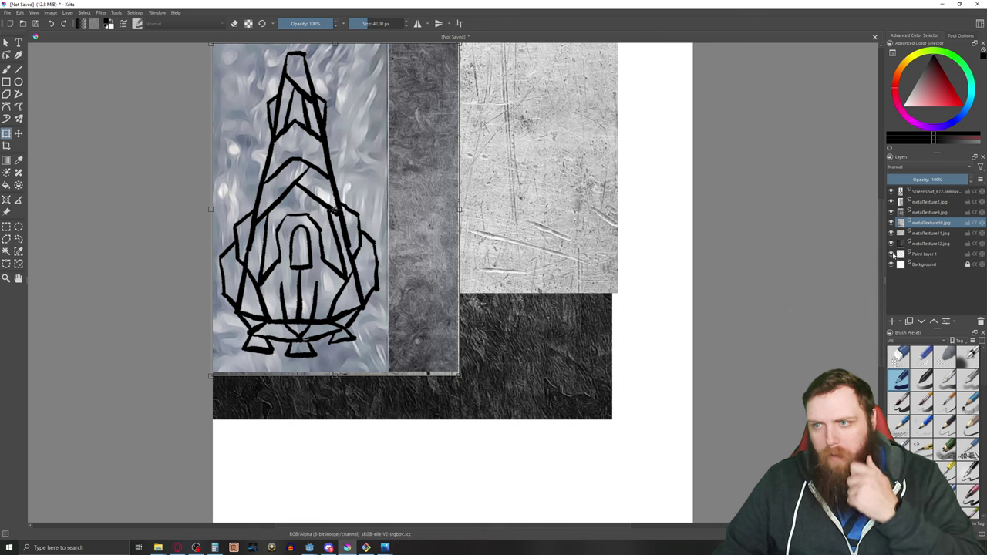
Rotate metalTexture11 and lay it as a wide strip beneath the ship panel.
left_click(931, 232)
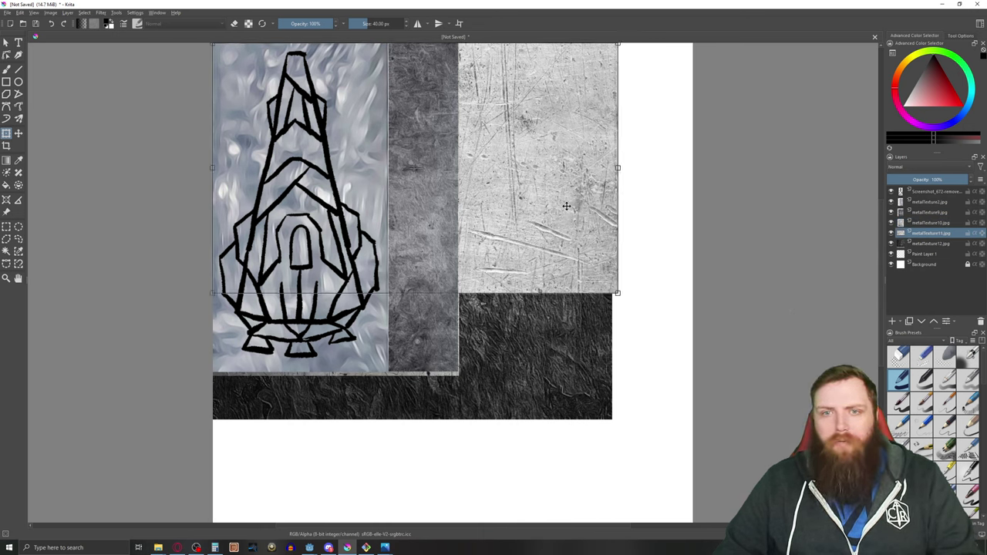
left_click_drag(626, 227, 344, 465)
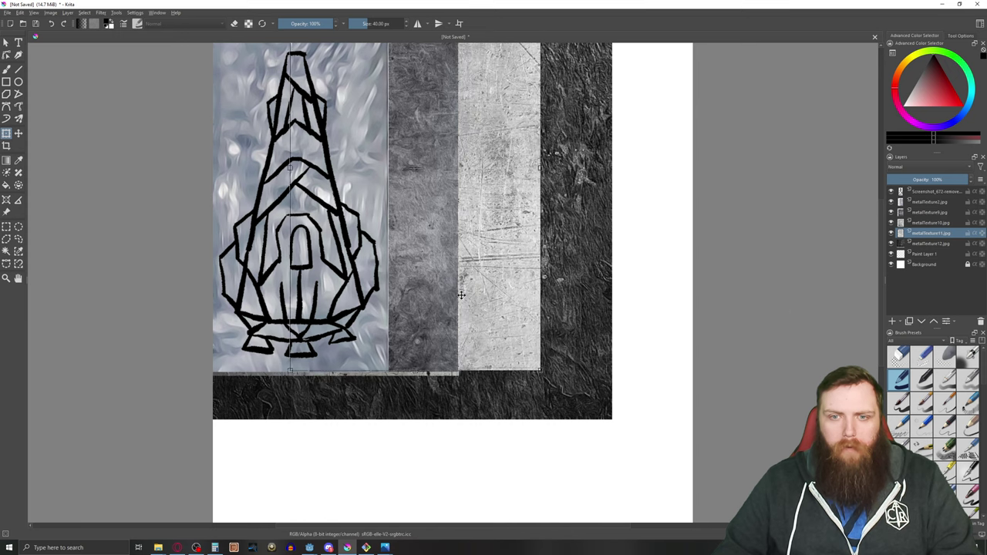
left_click_drag(492, 279, 408, 344)
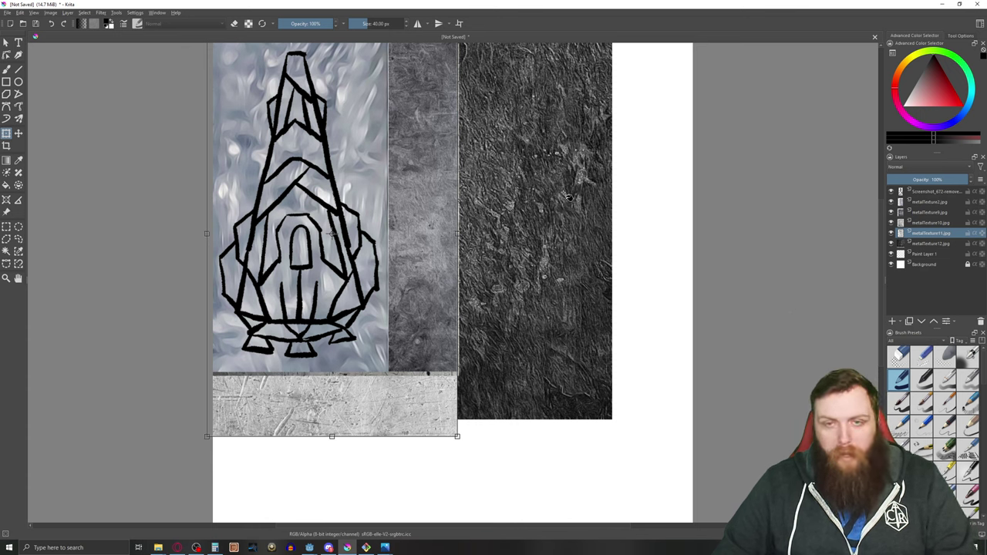
Apply the transform and toggle the painting colour between white and black.
key("f")
right_click(522, 143)
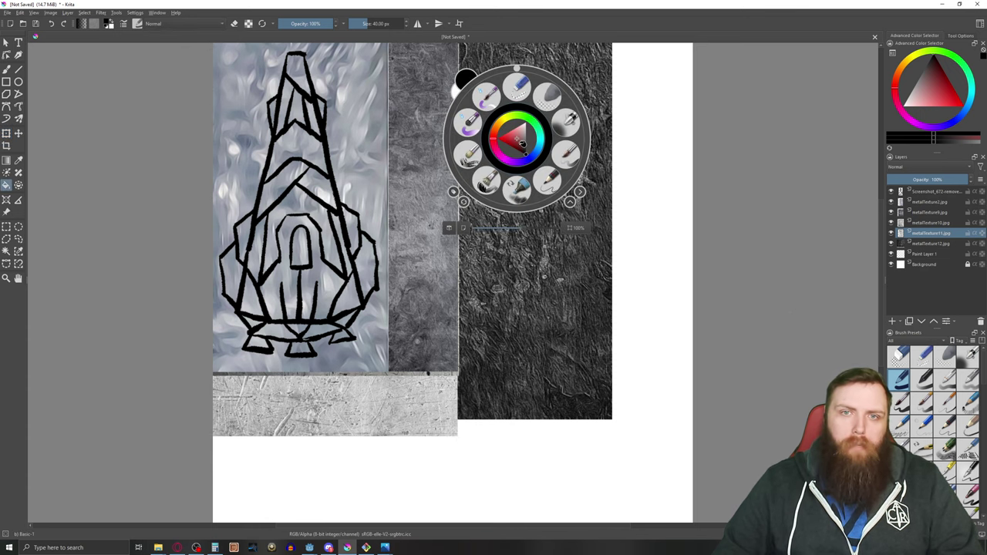
left_click(467, 80)
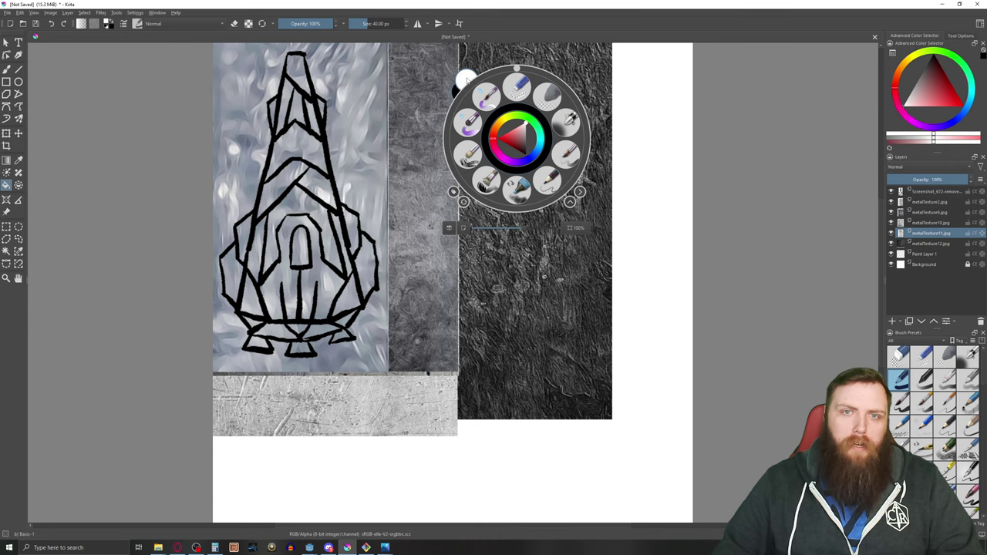
left_click(467, 79)
left_click(587, 68)
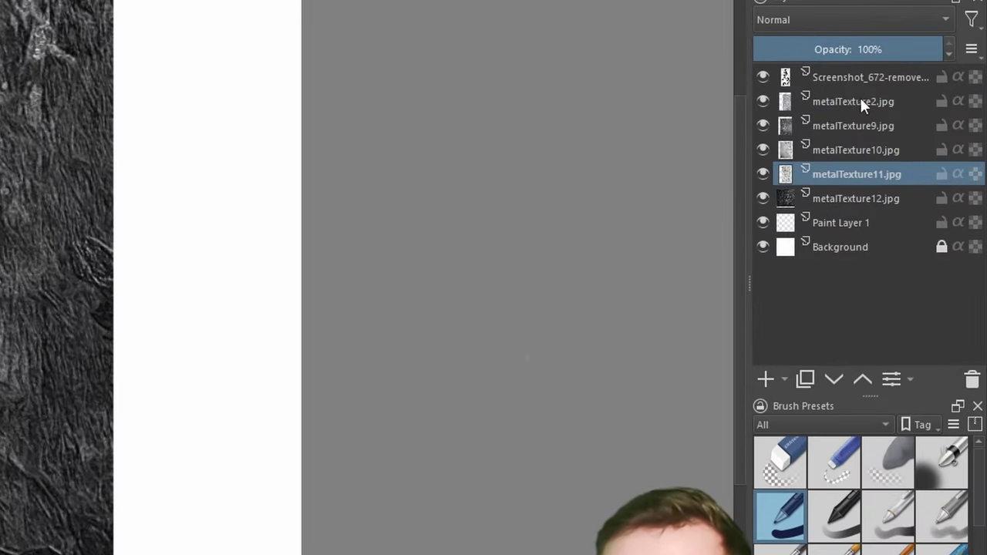
Add black-filled transparency masks to metalTexture2, 9 and 10, hiding those textures.
left_click(920, 203)
right_click(829, 101)
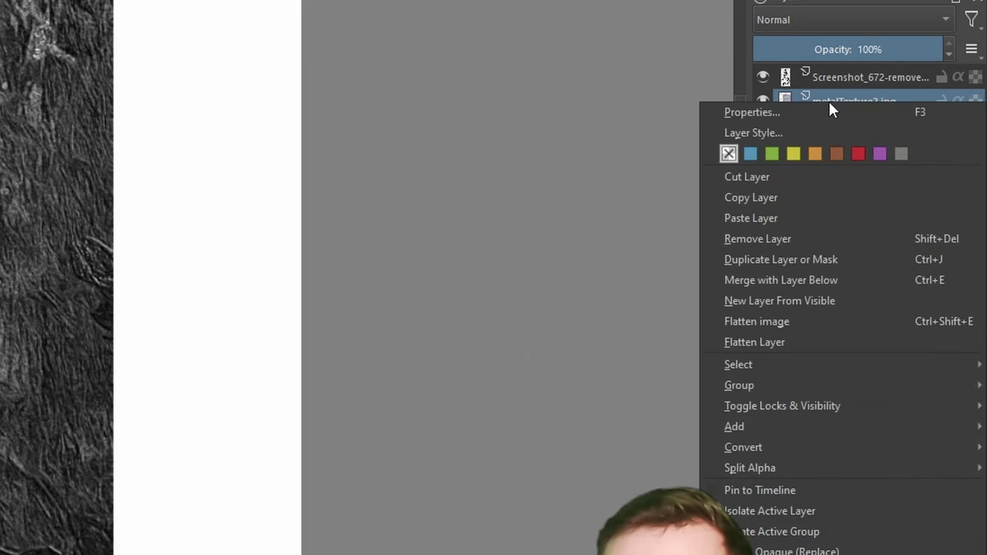
mouse_move(709, 426)
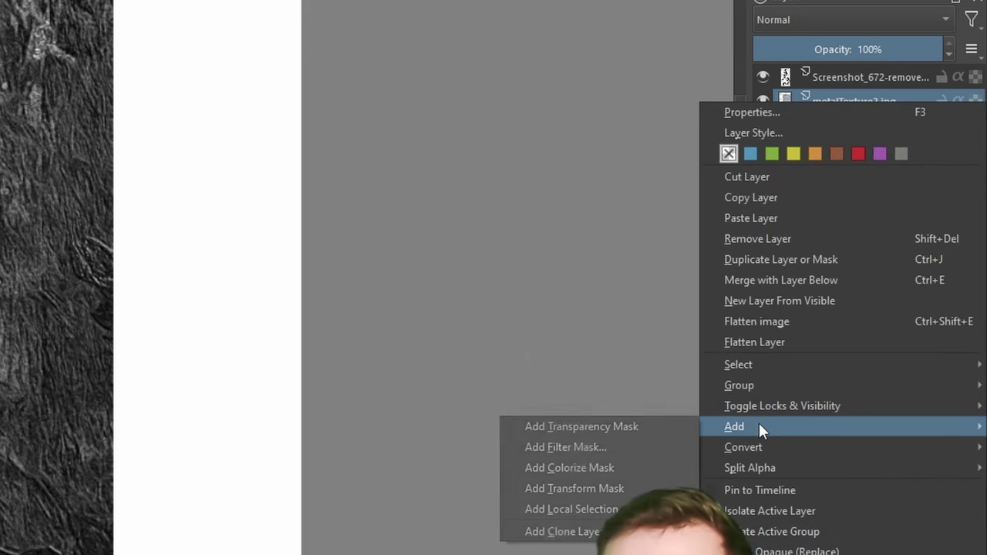
left_click(590, 433)
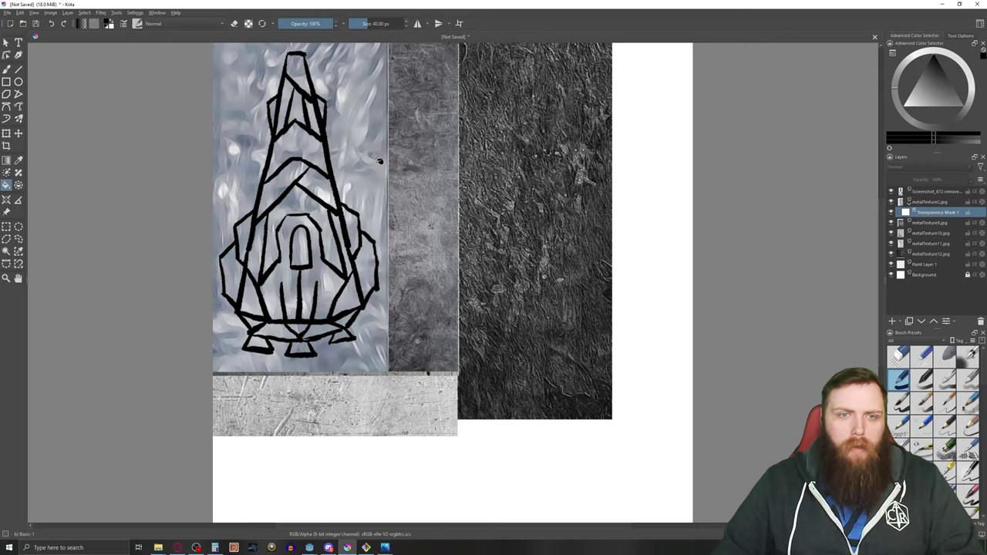
key("ctrl+i")
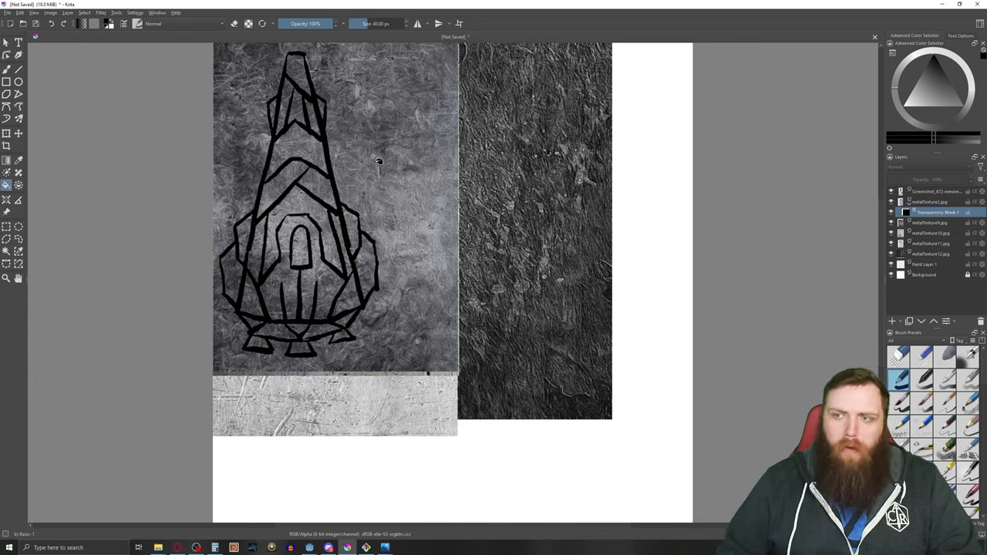
right_click(920, 224)
mouse_move(887, 362)
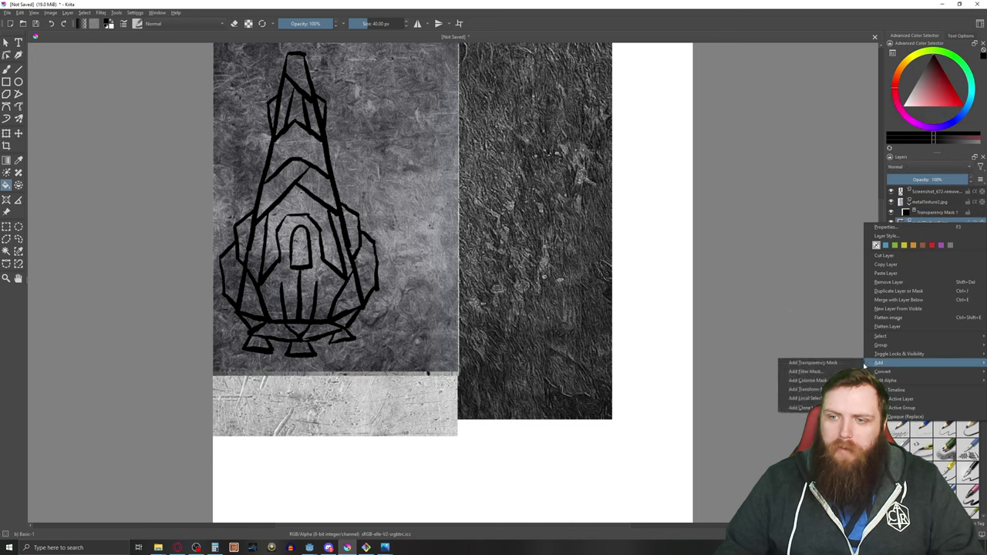
left_click(838, 364)
left_click(423, 152)
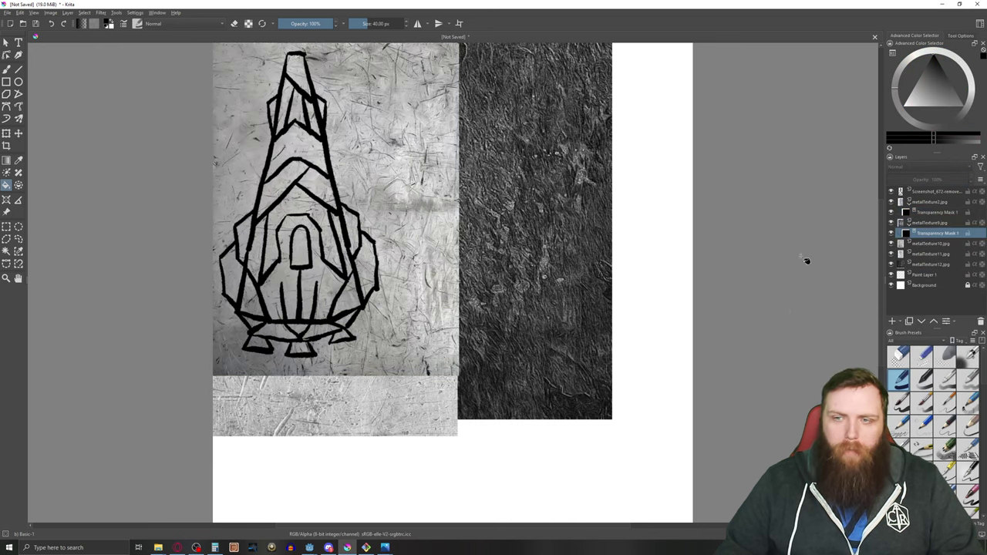
right_click(946, 244)
mouse_move(910, 382)
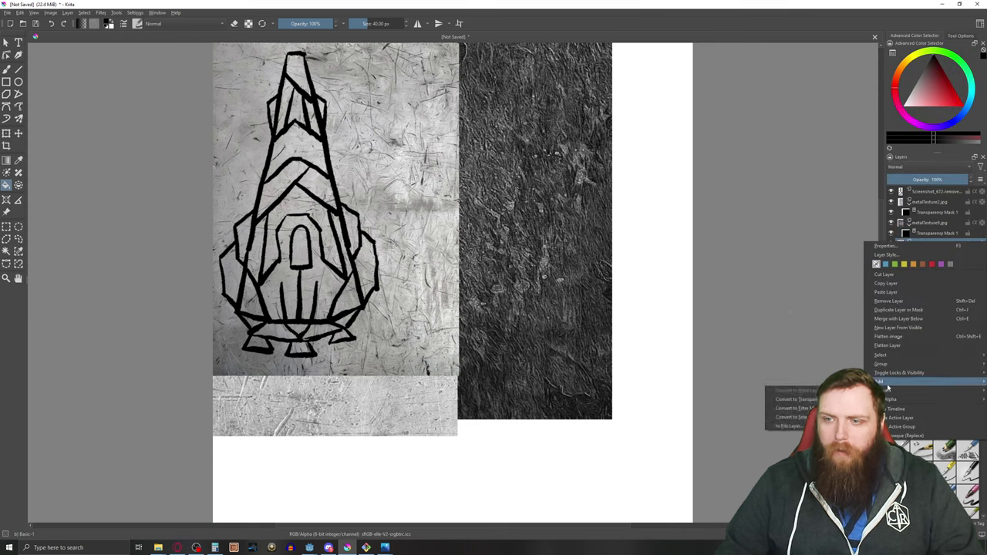
left_click(806, 381)
left_click(450, 224)
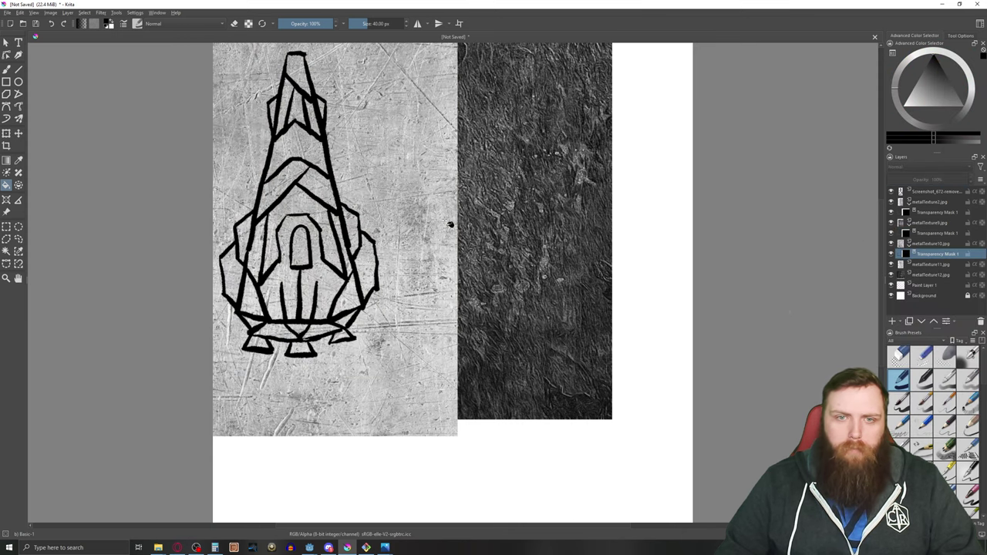
Mask out metalTexture11 and metalTexture12 the same way, then switch to the Freehand Brush.
right_click(931, 264)
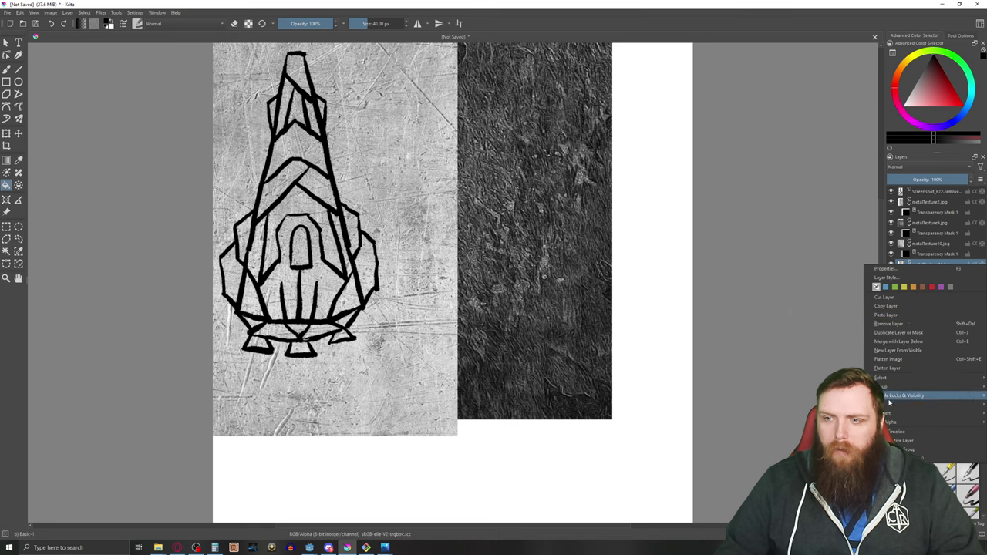
mouse_move(926, 404)
left_click(806, 404)
left_click(667, 249)
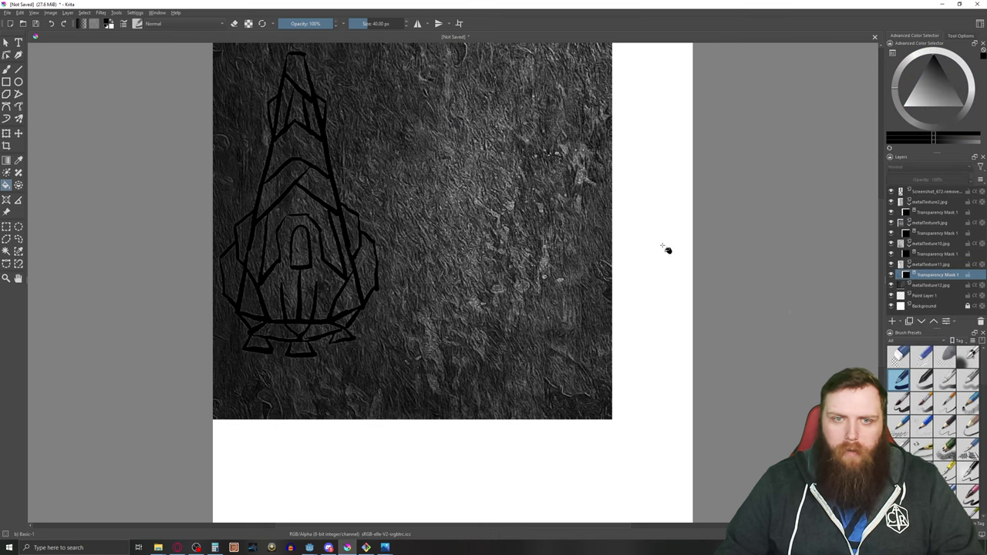
left_click(929, 286)
right_click(929, 286)
mouse_move(887, 426)
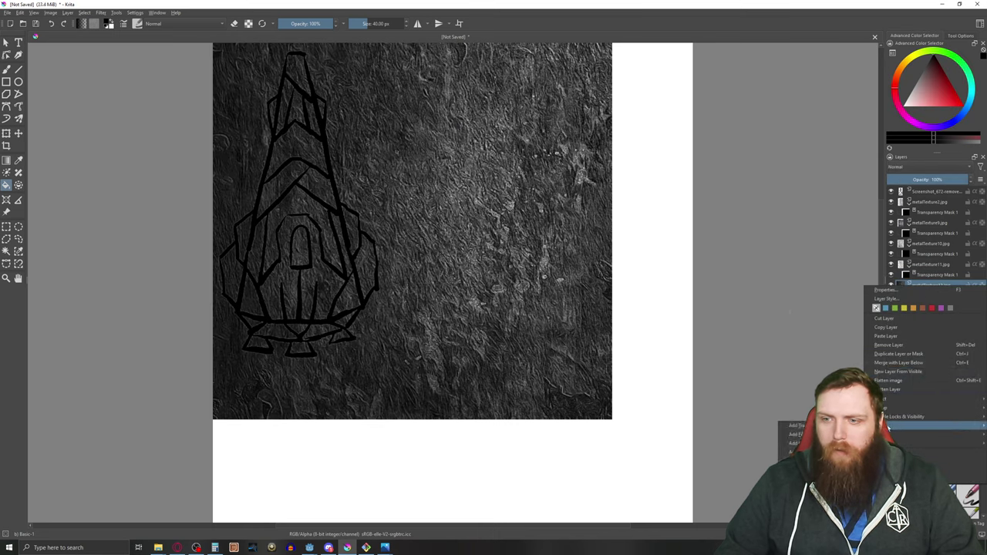
left_click(798, 425)
left_click(484, 212)
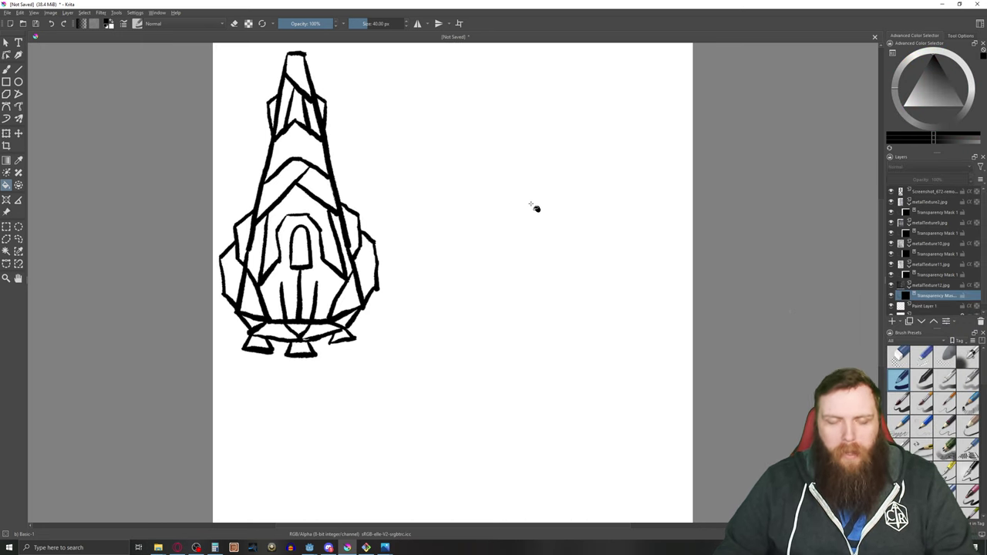
key("b")
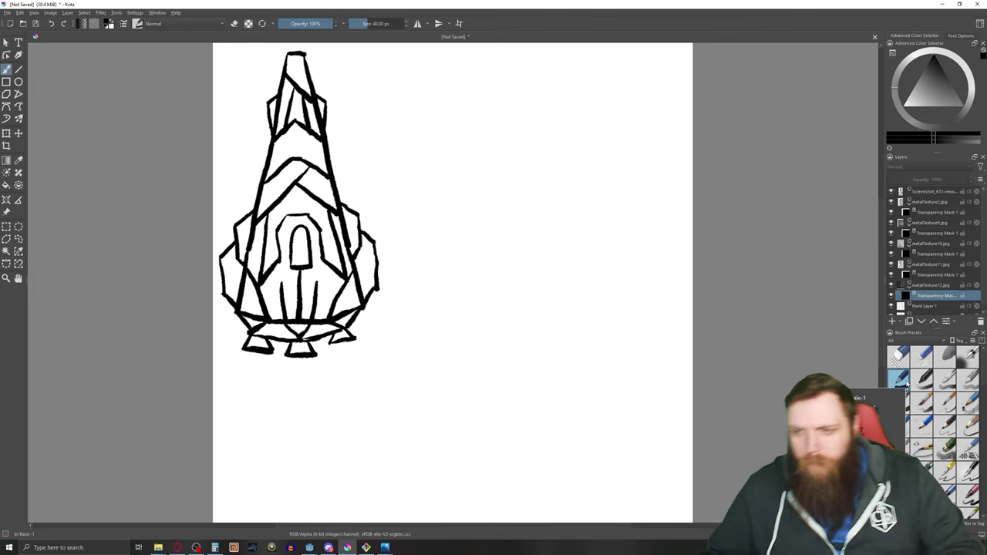
Swap the painting colour to white using the pop-up palette.
right_click(434, 201)
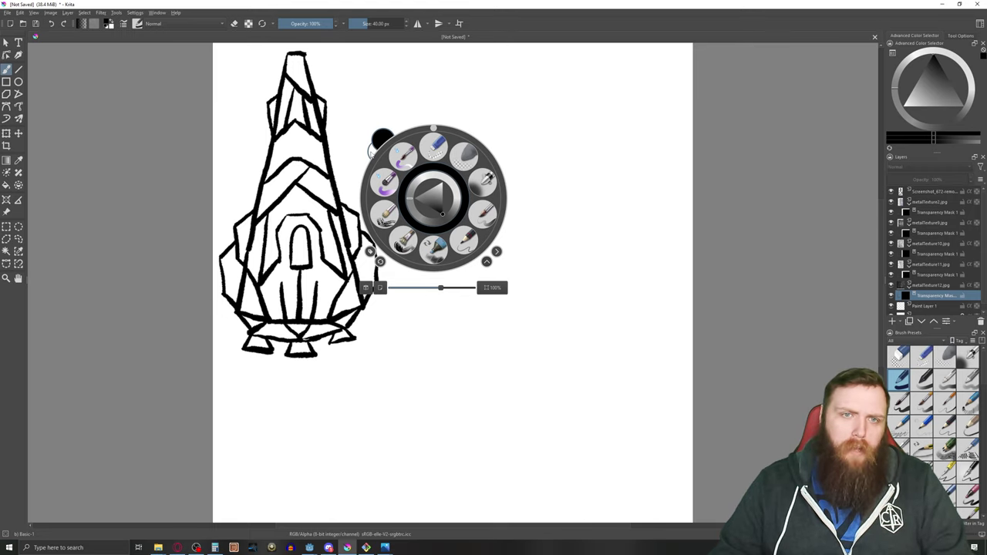
left_click(371, 151)
left_click(407, 102)
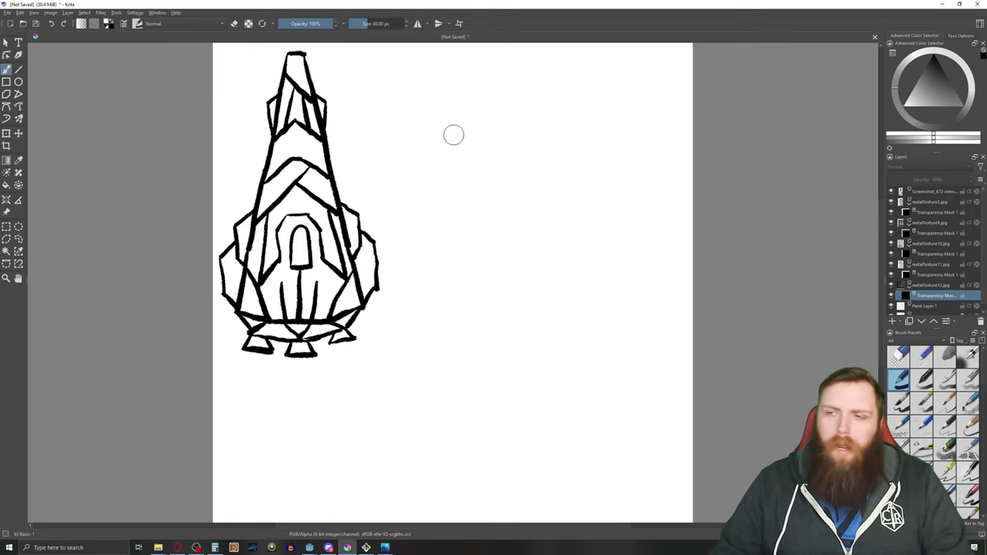
Paint inside the arched cockpit window on metalTexture2's transparency mask.
scroll(301, 181, "up", 3)
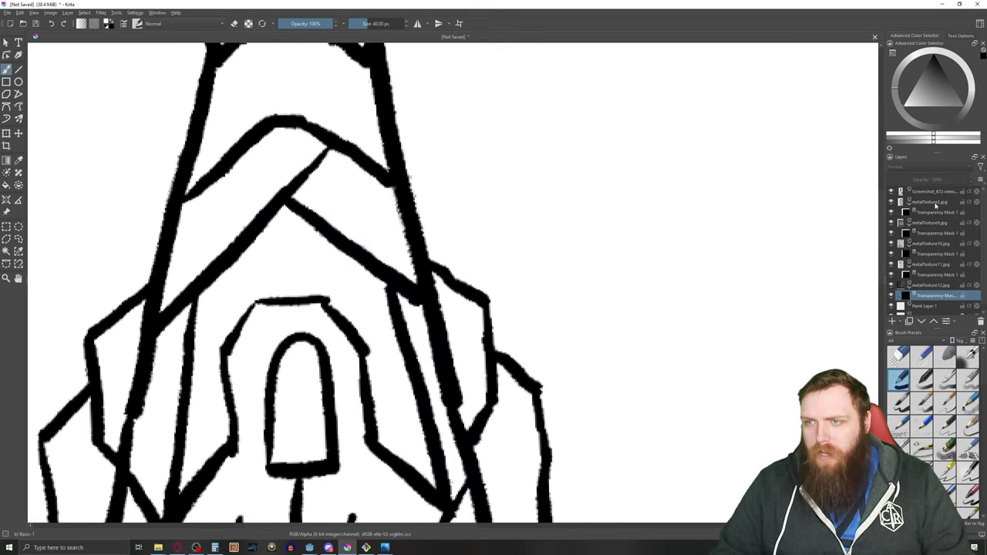
mouse_move(936, 205)
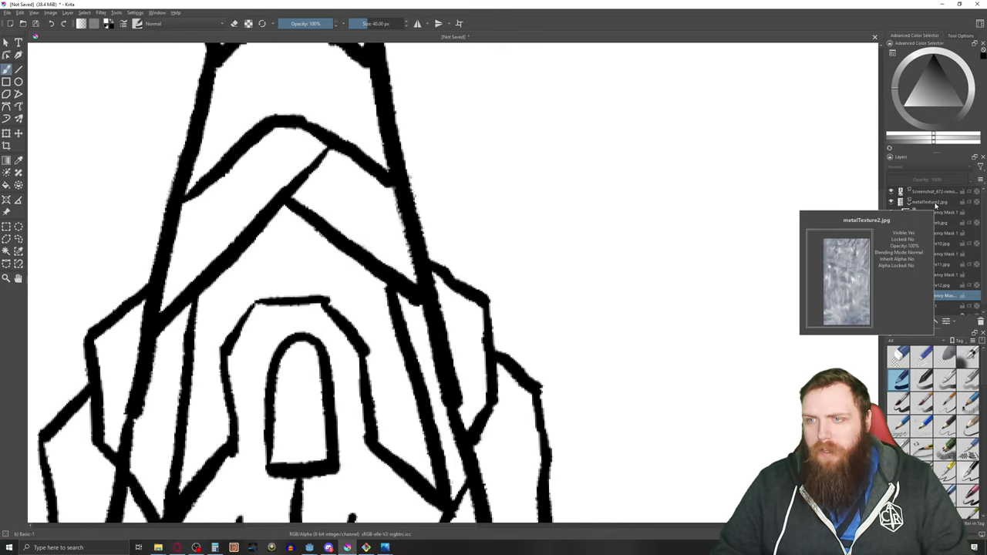
left_click(933, 213)
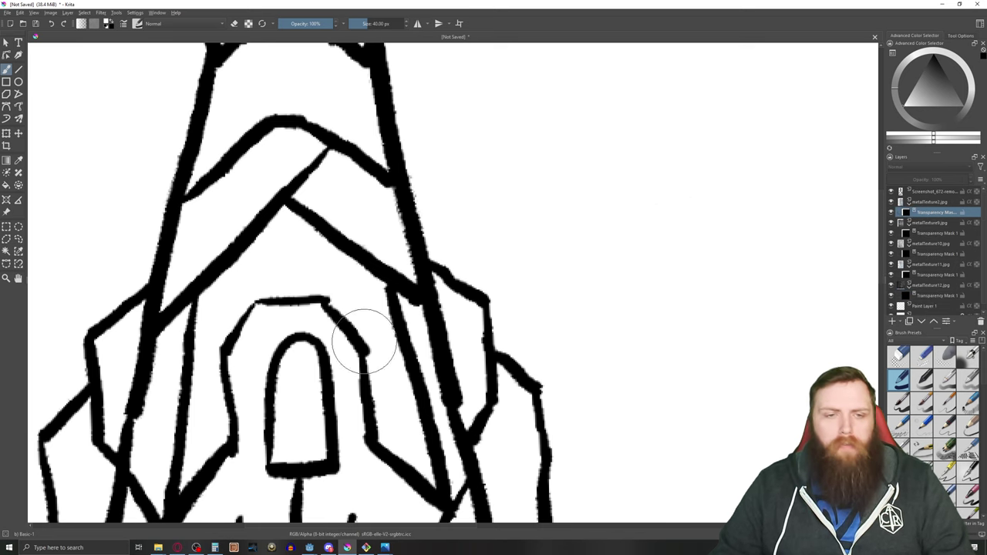
scroll(302, 378, "down", 2)
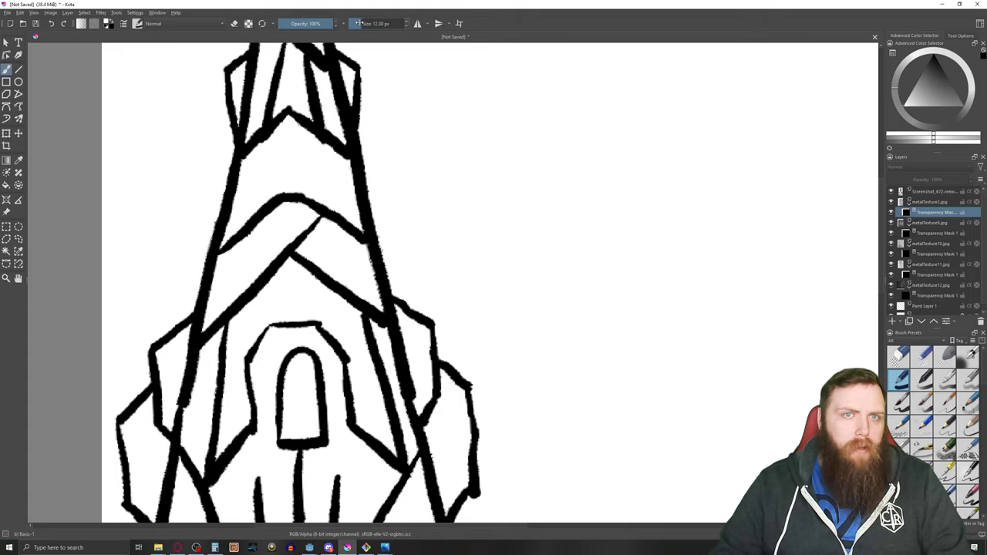
mouse_move(308, 389)
left_mouse_down()
mouse_move(303, 361)
mouse_move(291, 423)
left_mouse_up()
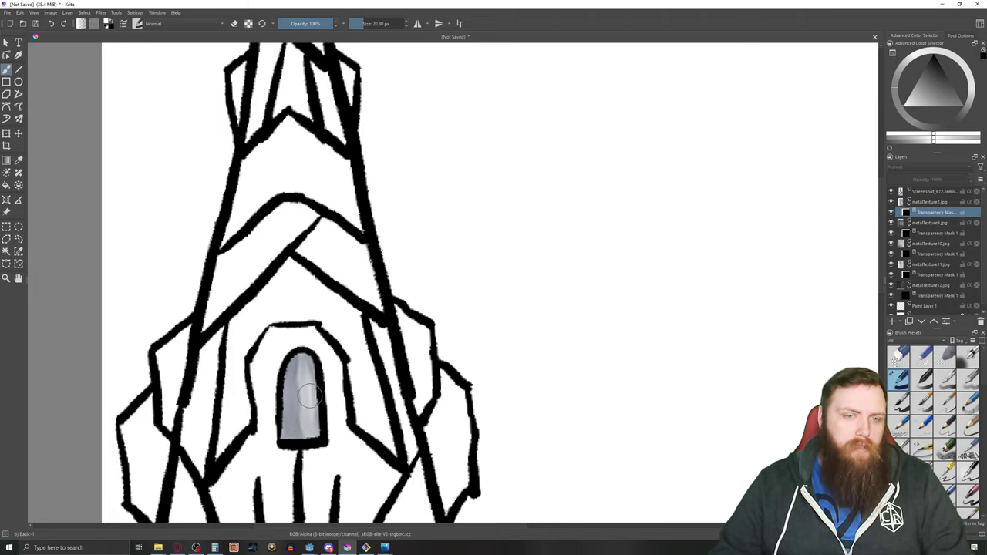
scroll(393, 318, "down", 1)
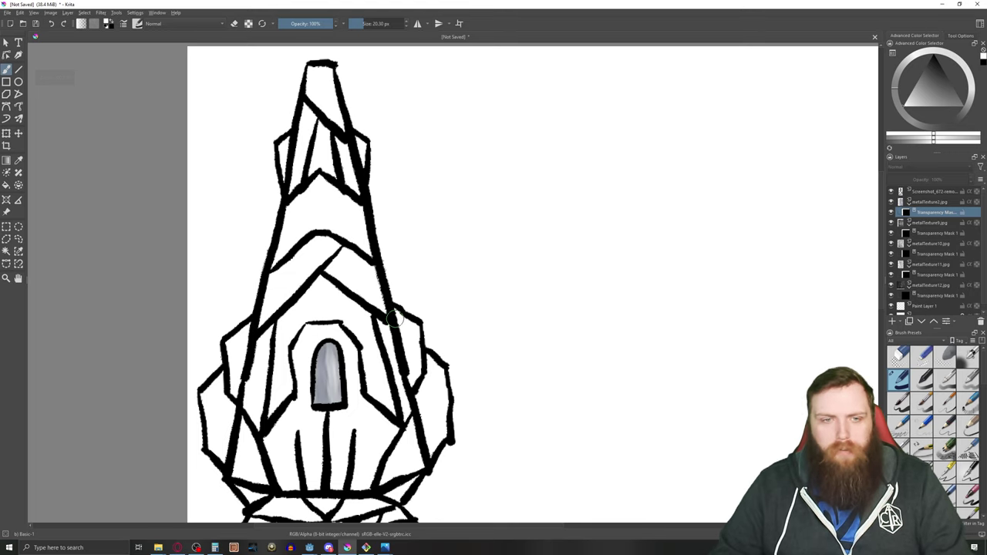
scroll(376, 319, "up", 1)
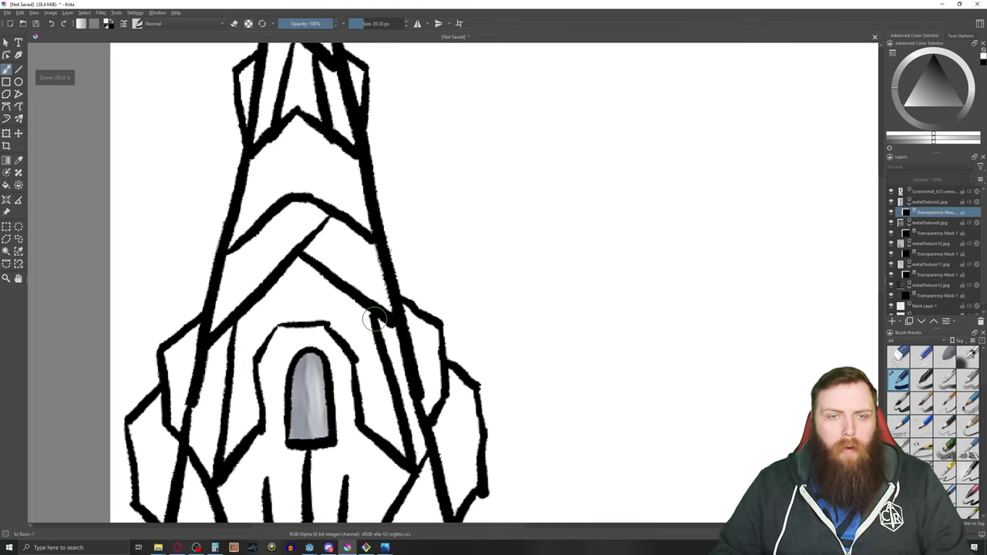
middle_click_drag(363, 77, 357, 267)
scroll(357, 267, "up", 1)
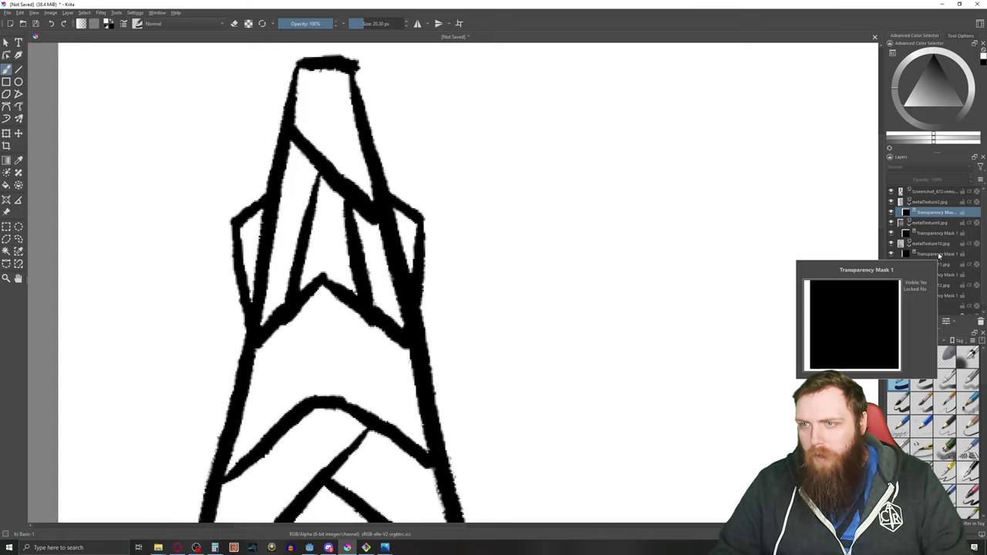
Reveal light metalTexture10 texture on the spire's upper and right inner side panels.
left_click(938, 253)
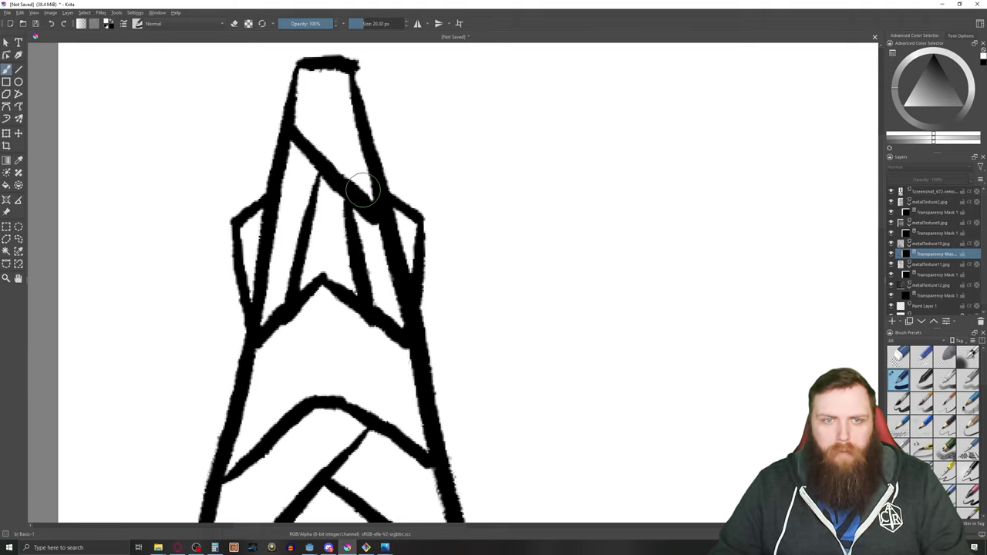
mouse_move(358, 192)
left_mouse_down()
mouse_move(343, 77)
mouse_move(309, 81)
mouse_move(300, 112)
mouse_move(336, 158)
mouse_move(320, 100)
mouse_move(312, 170)
mouse_move(292, 196)
mouse_move(297, 150)
mouse_move(266, 306)
left_mouse_up()
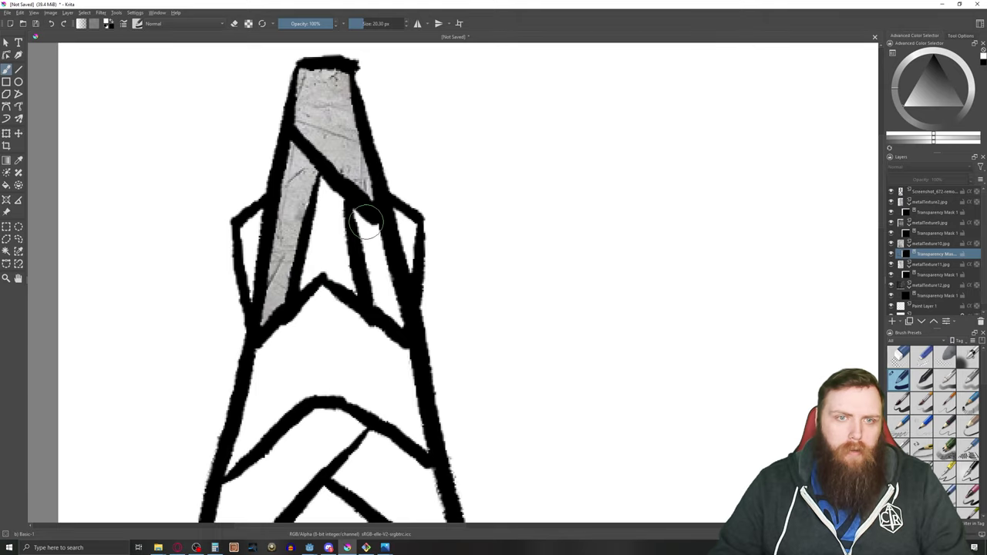
left_click_drag(359, 206, 397, 322)
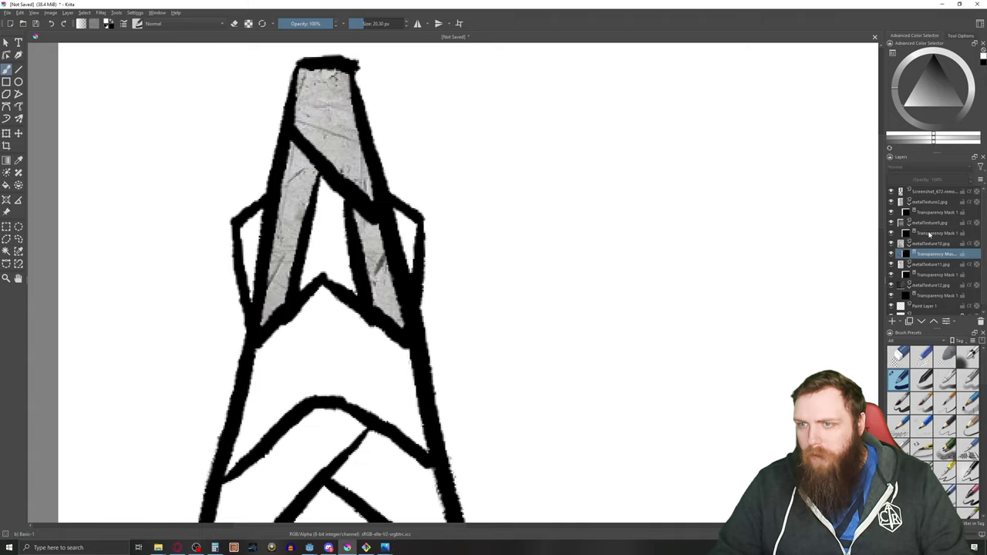
Paint the darker metalTexture9 texture into the spire's central triangle, redoing one bad stroke.
left_click(929, 233)
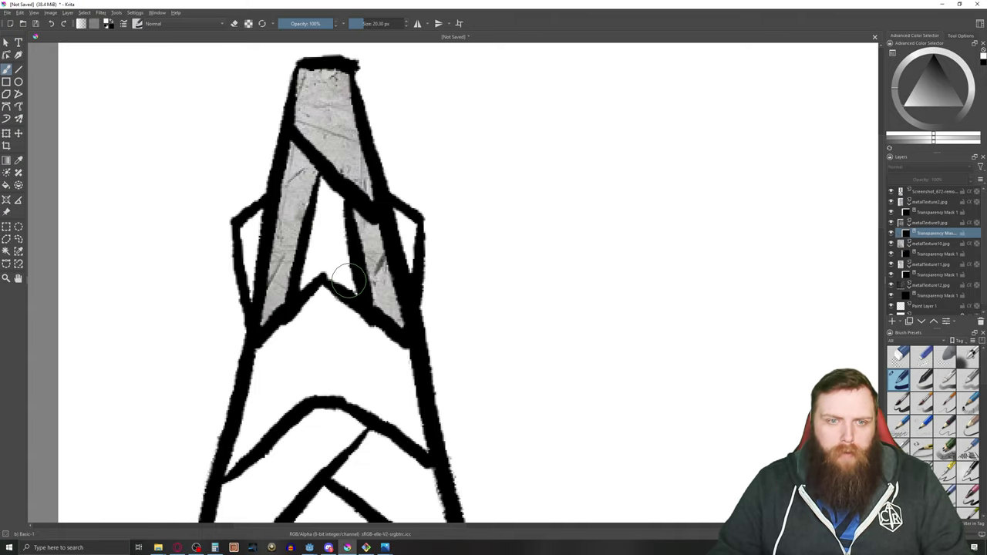
mouse_move(347, 281)
left_mouse_down()
mouse_move(328, 195)
mouse_move(318, 258)
left_mouse_up()
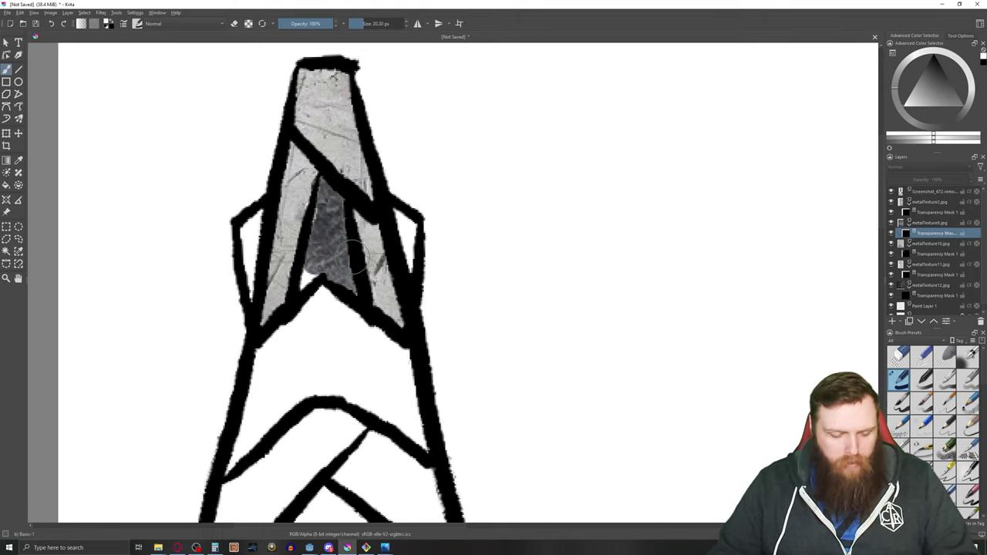
key("ctrl+z")
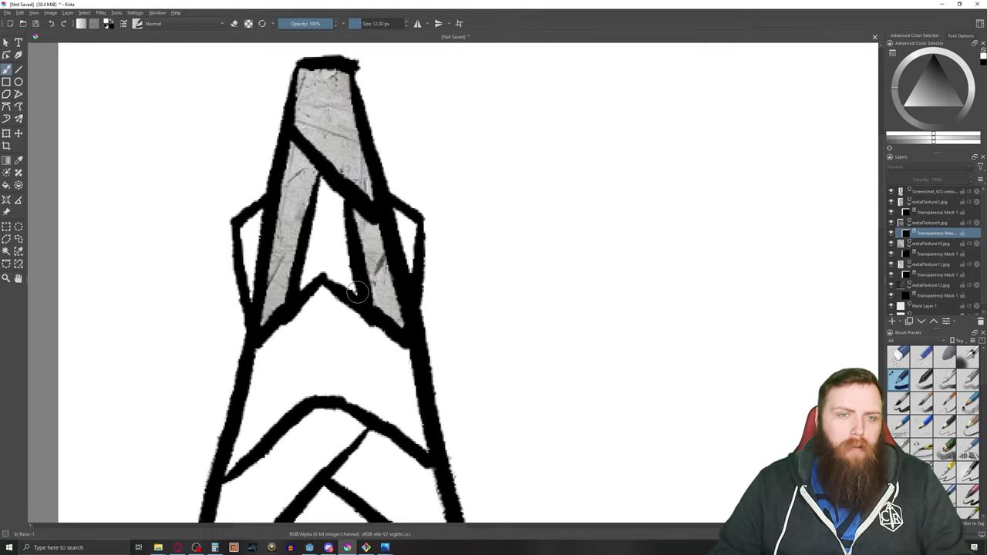
mouse_move(354, 291)
left_mouse_down()
mouse_move(336, 196)
mouse_move(307, 273)
mouse_move(332, 237)
left_mouse_up()
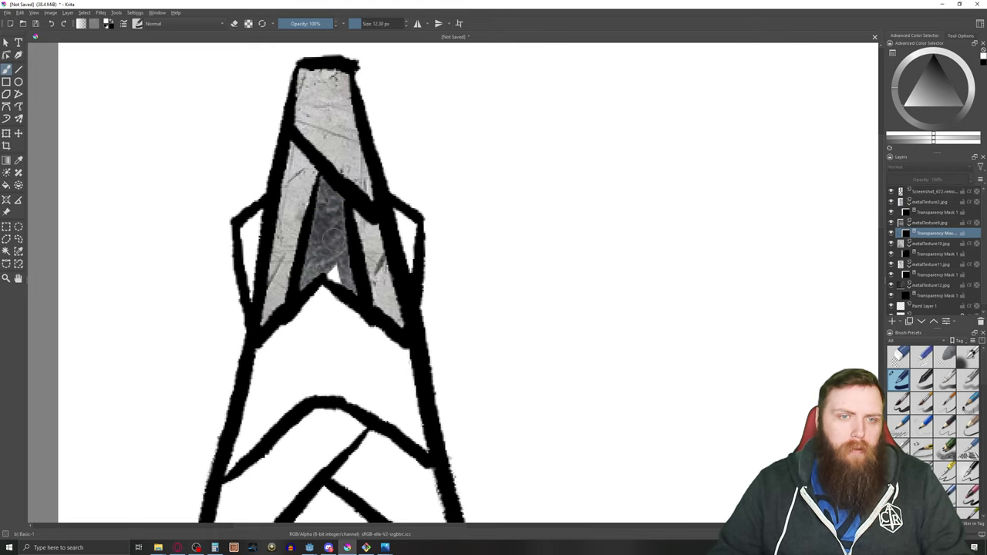
left_click(936, 254)
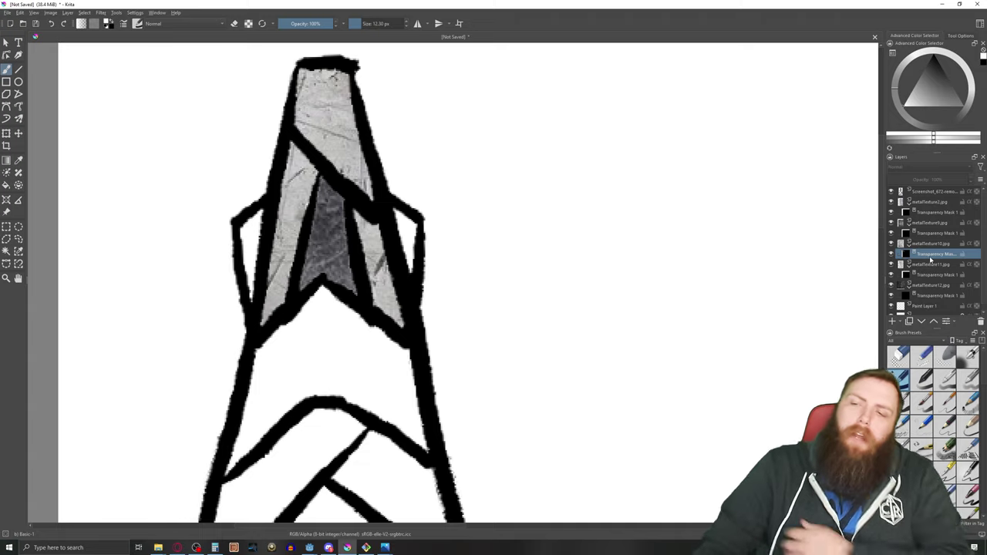
mouse_move(930, 259)
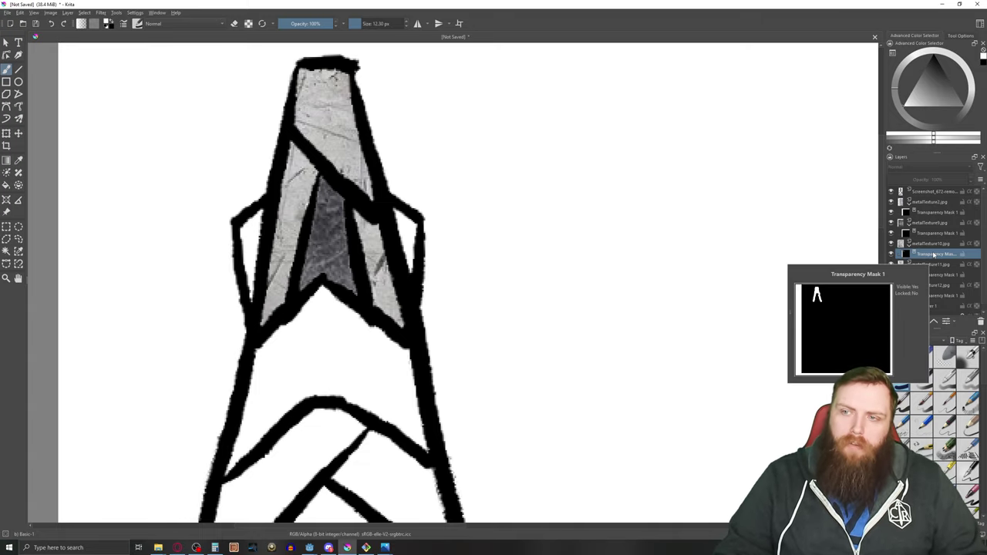
On metalTexture10's mask, reveal texture across the spire's lower band and inner point.
left_click(931, 244)
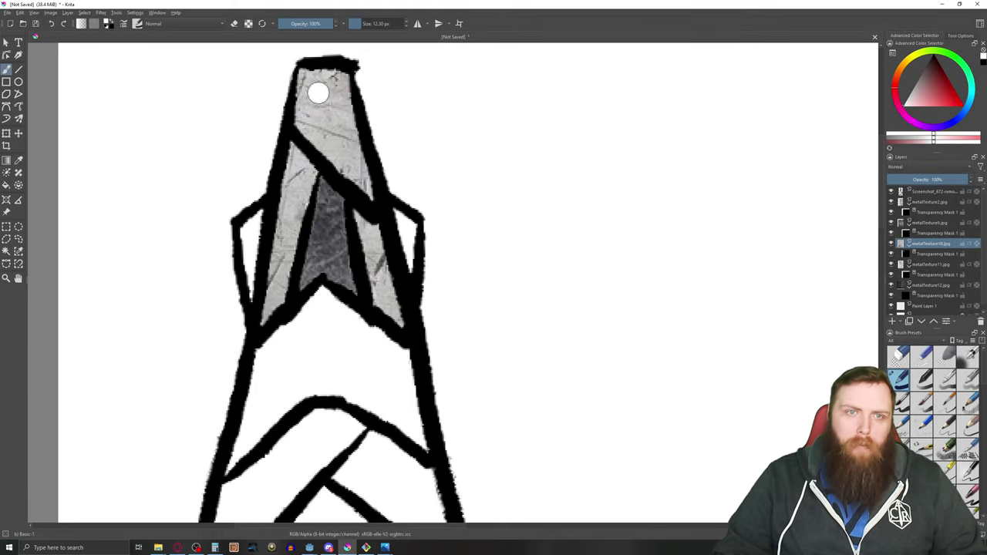
mouse_move(317, 92)
left_mouse_down()
mouse_move(315, 124)
mouse_move(314, 100)
mouse_move(334, 117)
left_mouse_up()
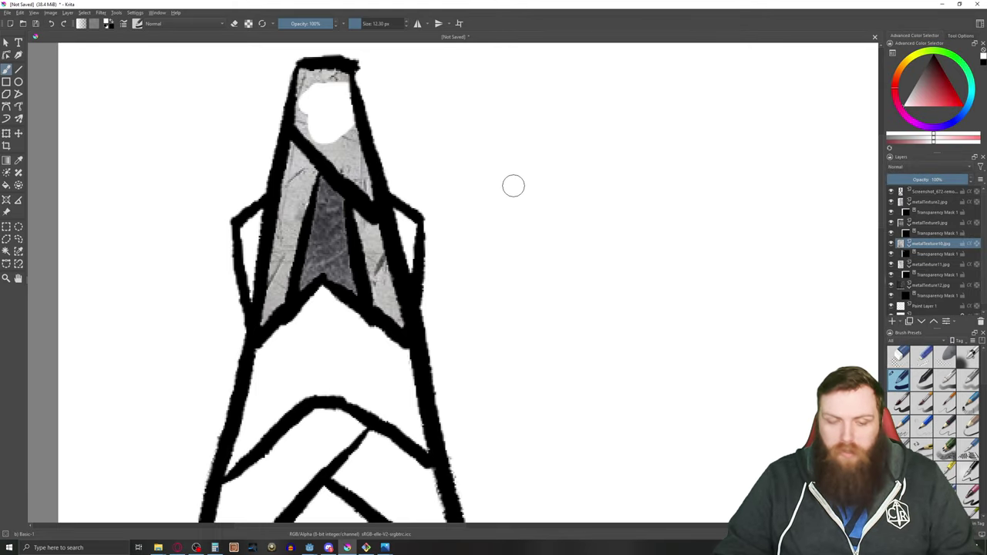
key("ctrl+z")
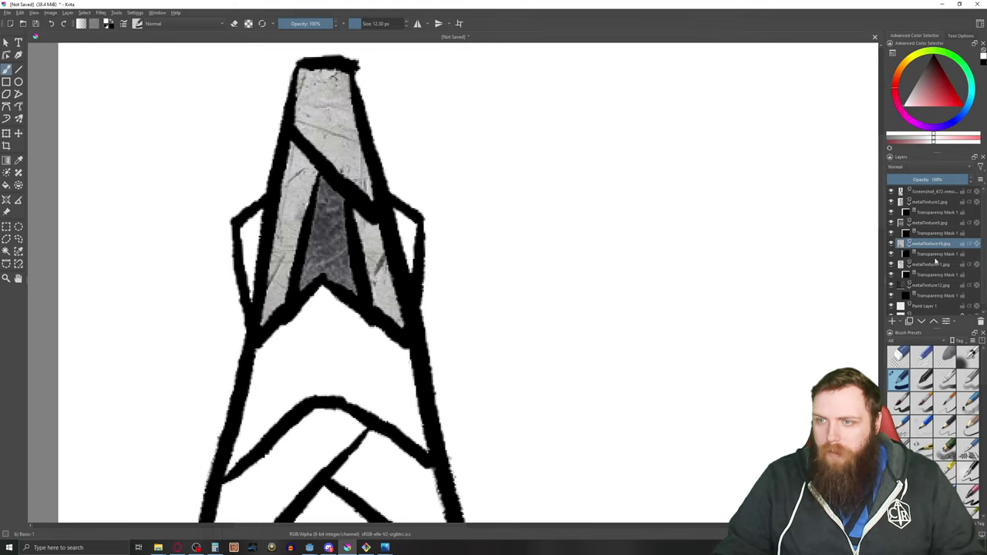
left_click(935, 254)
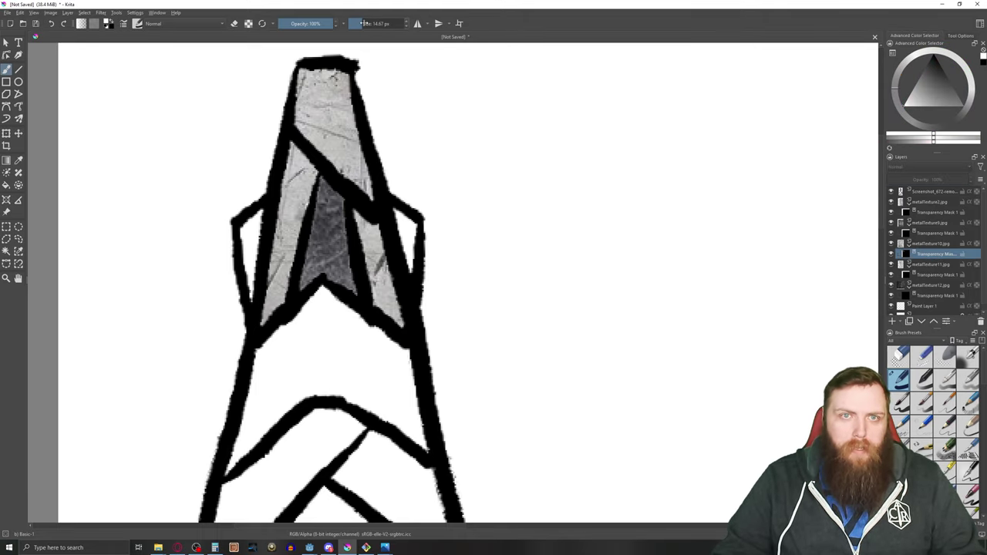
mouse_move(397, 358)
left_mouse_down()
mouse_move(322, 302)
mouse_move(271, 351)
mouse_move(230, 465)
mouse_move(289, 417)
left_mouse_up()
key("ctrl+z")
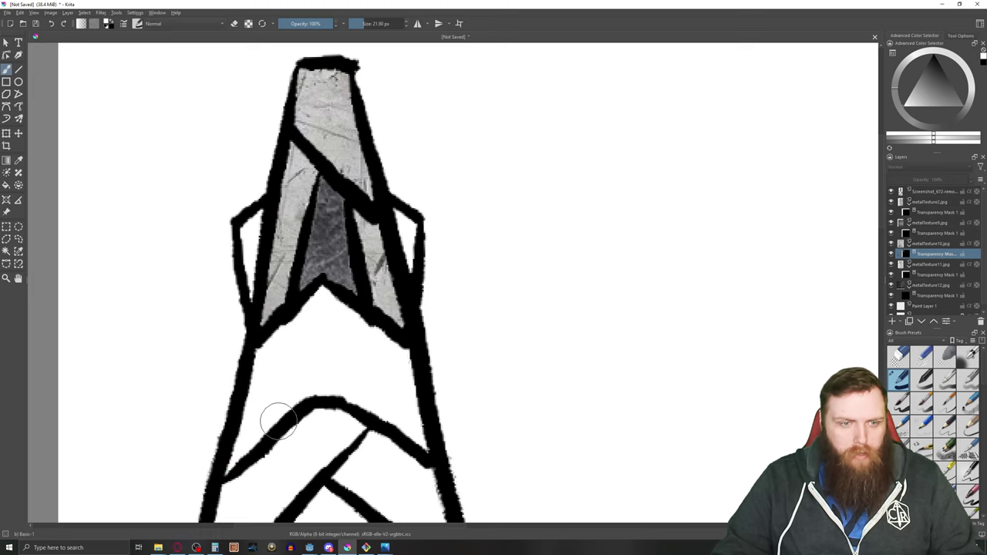
mouse_move(245, 435)
left_mouse_down()
mouse_move(259, 362)
mouse_move(323, 305)
mouse_move(387, 356)
mouse_move(419, 436)
left_mouse_up()
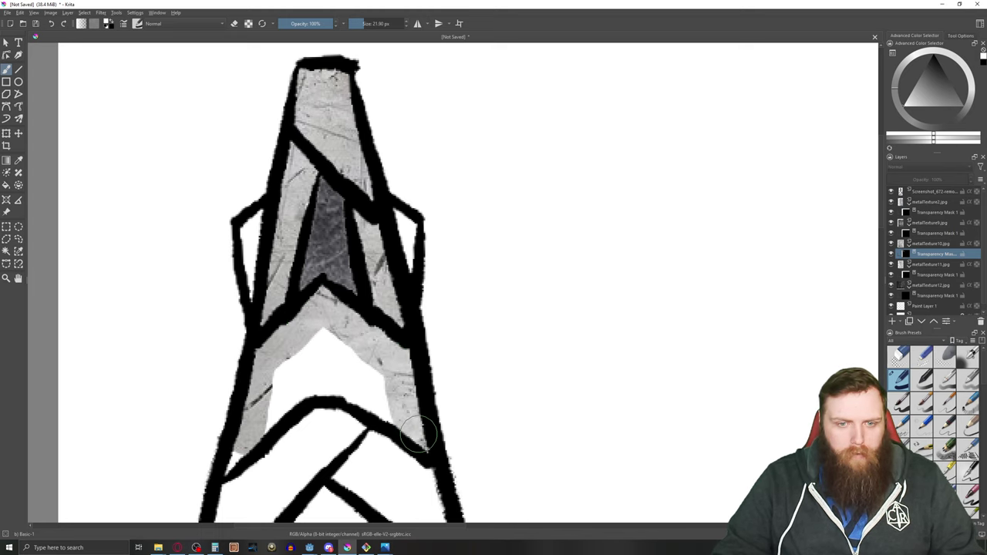
scroll(420, 439, "up", 2)
mouse_move(160, 162)
left_mouse_down()
mouse_move(126, 203)
mouse_move(81, 347)
mouse_move(140, 270)
mouse_move(220, 212)
mouse_move(309, 202)
left_mouse_up()
scroll(308, 202, "down", 2)
scroll(315, 247, "down", 2)
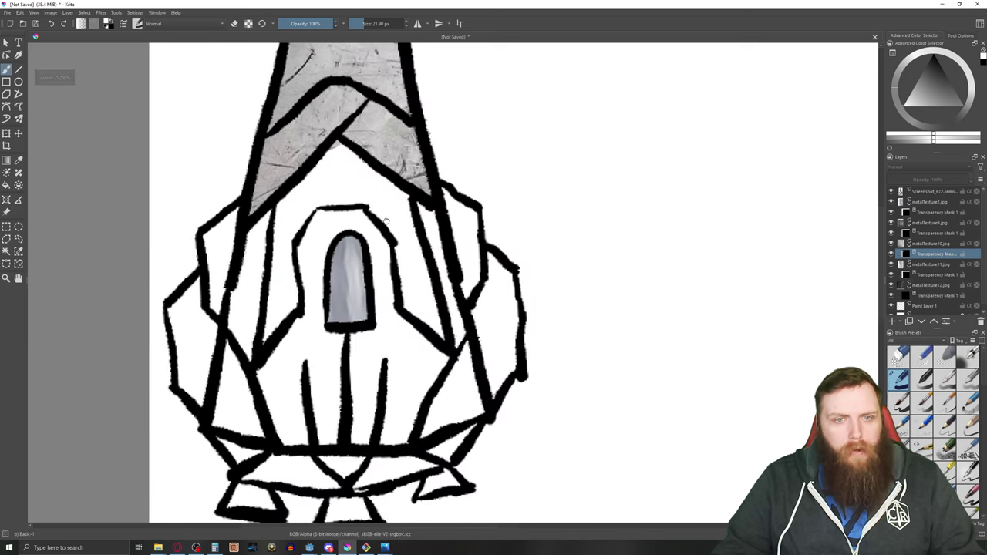
scroll(315, 247, "up", 4)
Extend the texture down the hull beside the cockpit arch, its right column and left strip.
mouse_move(391, 506)
middle_mouse_down()
mouse_move(370, 401)
mouse_move(359, 163)
mouse_move(384, 202)
middle_mouse_up()
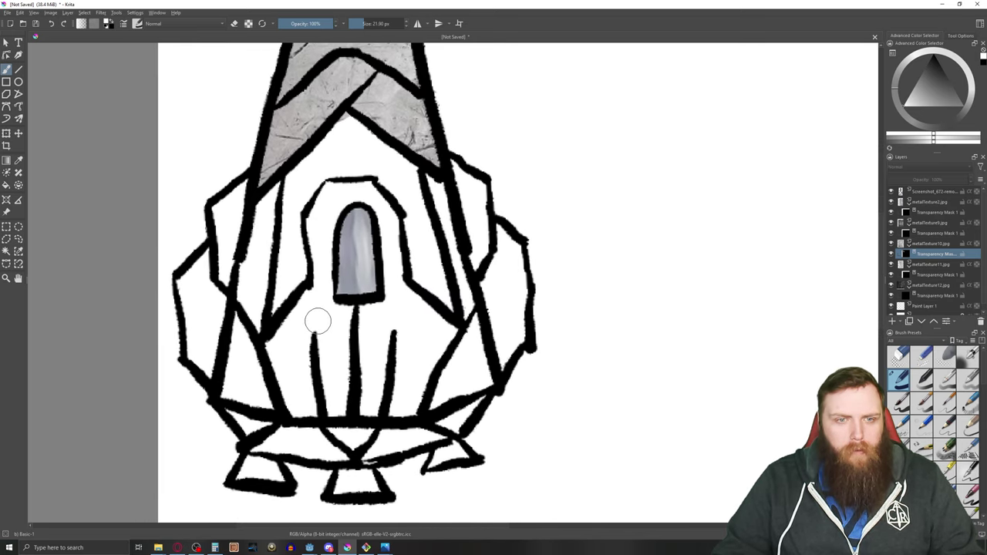
mouse_move(322, 295)
left_mouse_down()
mouse_move(299, 339)
mouse_move(307, 406)
mouse_move(280, 359)
mouse_move(324, 262)
mouse_move(317, 214)
mouse_move(344, 192)
mouse_move(361, 192)
mouse_move(387, 219)
mouse_move(406, 325)
left_mouse_up()
mouse_move(407, 343)
left_mouse_down()
mouse_move(397, 404)
mouse_move(442, 334)
mouse_move(423, 304)
left_mouse_up()
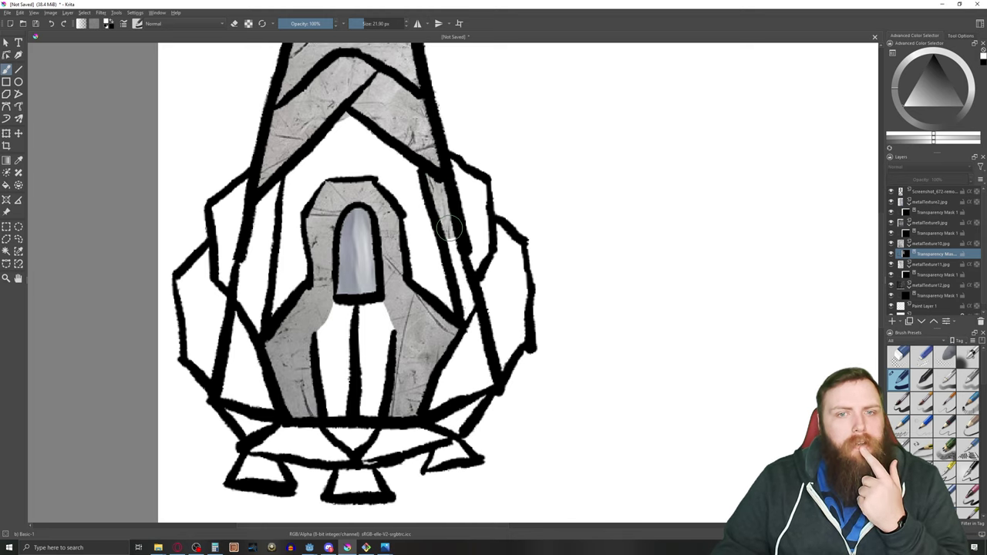
left_click_drag(460, 266, 464, 288)
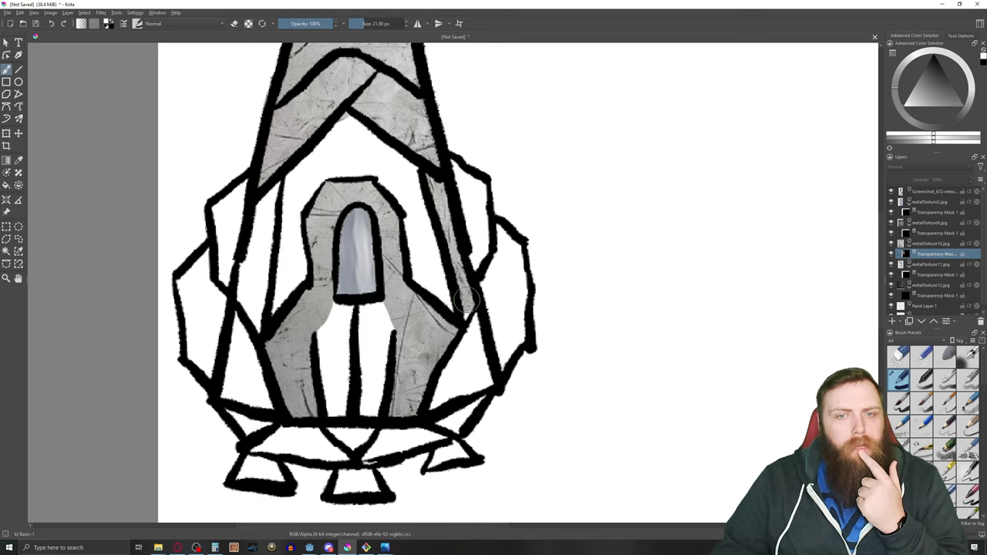
left_click_drag(269, 185, 246, 328)
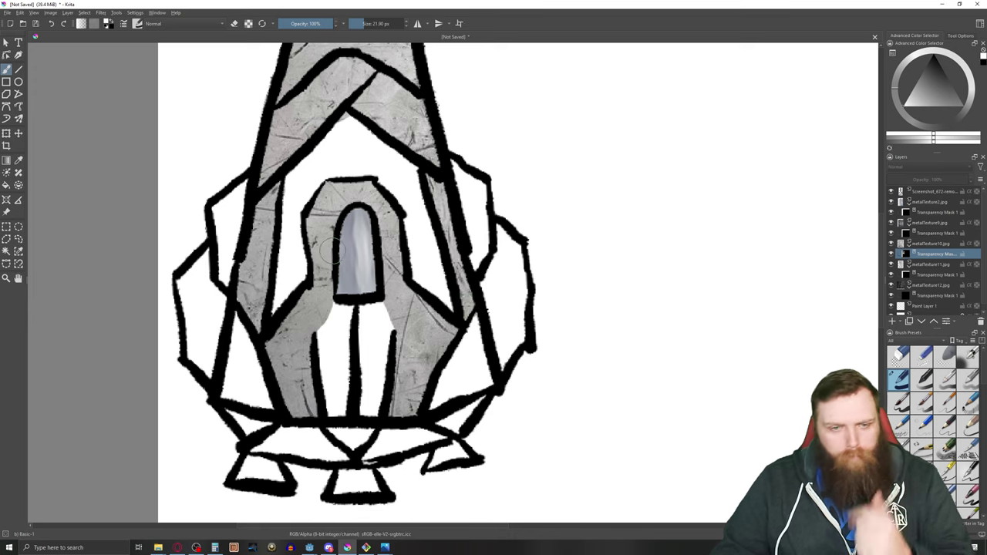
scroll(324, 240, "up", 1, "ctrl")
scroll(324, 240, "down", 2, "ctrl")
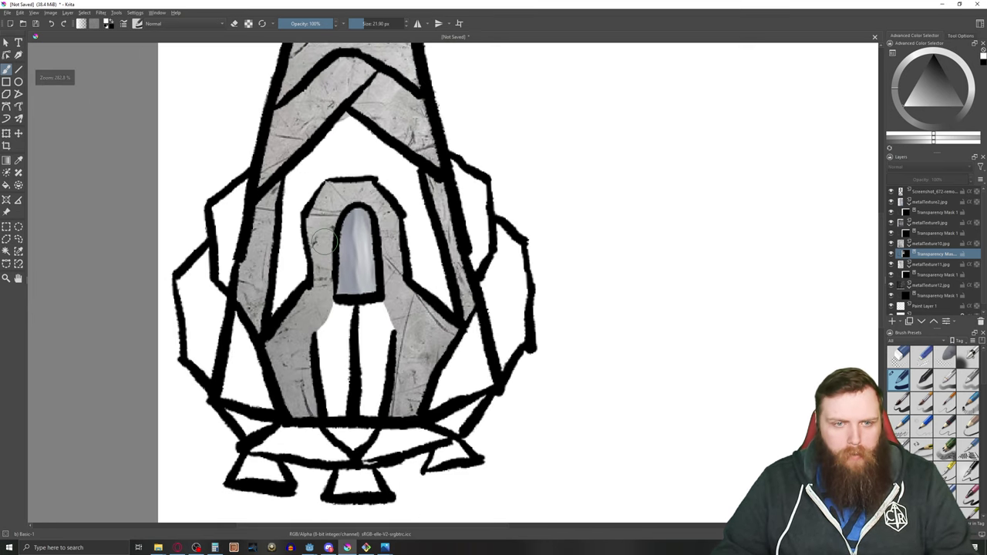
scroll(462, 231, "up", 1, "ctrl")
mouse_move(474, 416)
middle_mouse_down()
mouse_move(489, 449)
mouse_move(412, 215)
middle_mouse_up()
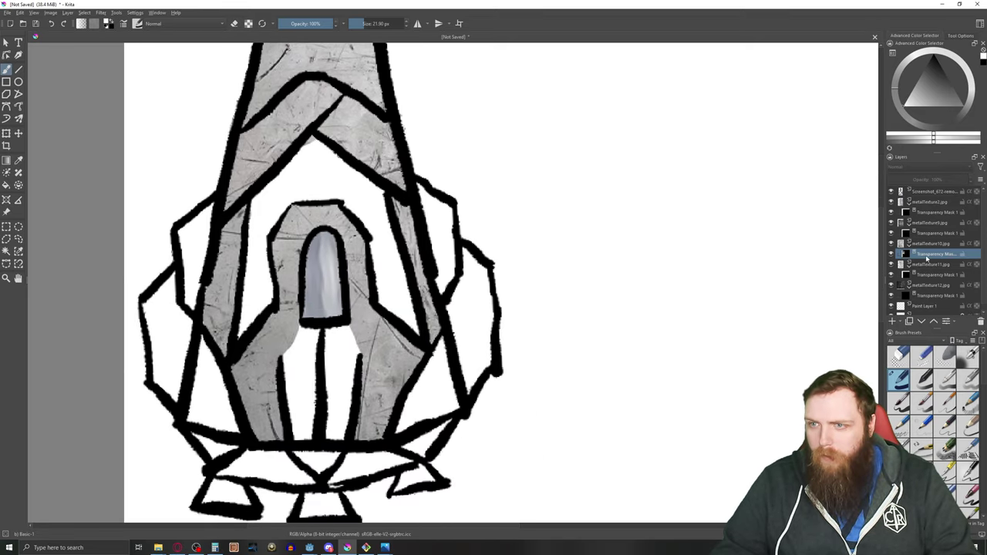
On metalTexture11's mask, paint texture on both sides of the cockpit window.
left_click(932, 275)
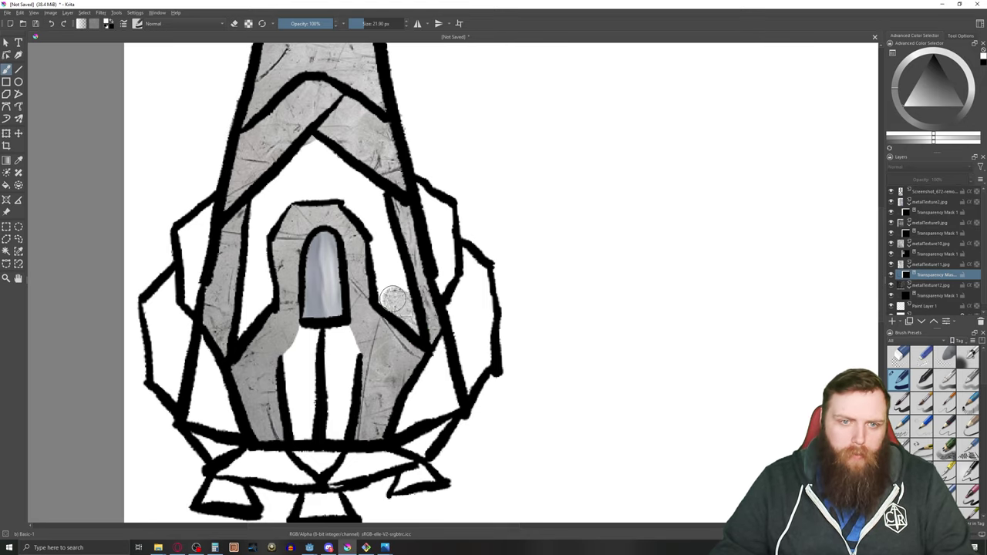
mouse_move(385, 284)
left_mouse_down()
mouse_move(379, 232)
mouse_move(395, 291)
left_mouse_up()
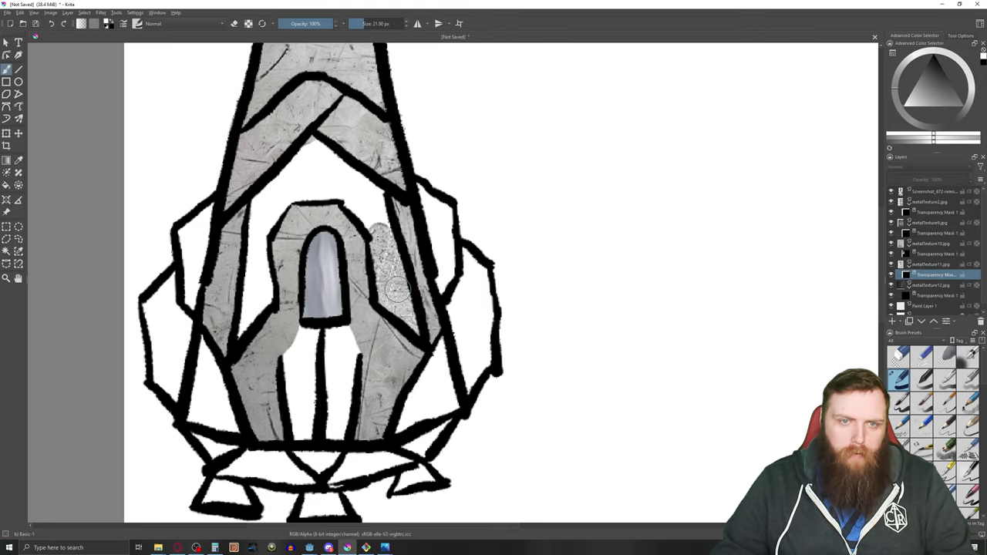
mouse_move(388, 248)
left_mouse_down()
mouse_move(371, 192)
mouse_move(408, 197)
mouse_move(433, 176)
mouse_move(489, 170)
mouse_move(533, 209)
mouse_move(512, 428)
mouse_move(501, 454)
mouse_move(499, 228)
mouse_move(463, 277)
mouse_move(393, 208)
mouse_move(389, 328)
mouse_move(404, 263)
mouse_move(401, 397)
mouse_move(417, 443)
mouse_move(466, 440)
mouse_move(405, 397)
left_mouse_up()
scroll(386, 221, "up", 5)
scroll(405, 397, "down", 6)
mouse_move(343, 297)
middle_mouse_down()
mouse_move(451, 341)
mouse_move(444, 366)
mouse_move(363, 429)
mouse_move(455, 334)
mouse_move(487, 282)
middle_mouse_up()
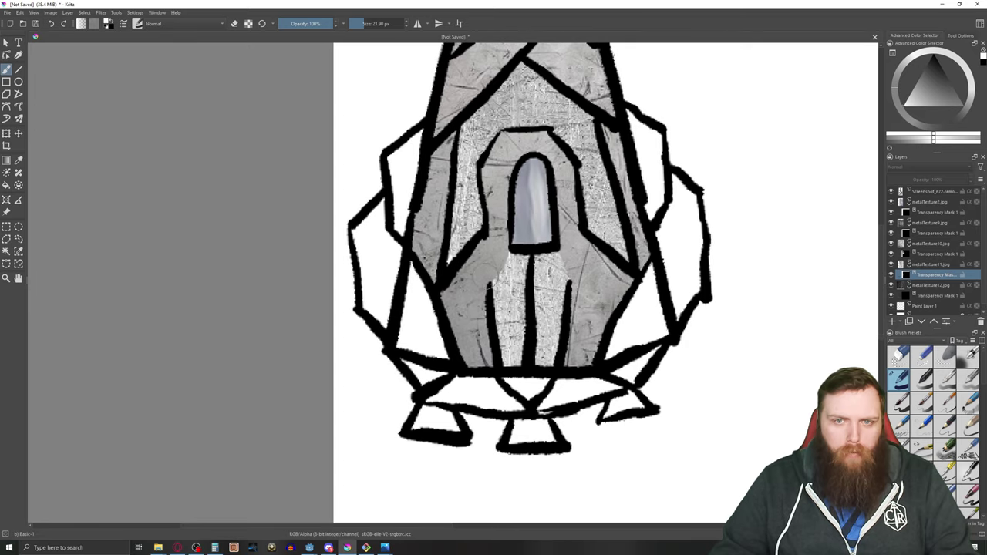
At 100% zoom, fill the remaining white gaps on the hull's right and left-of-centre.
key("1")
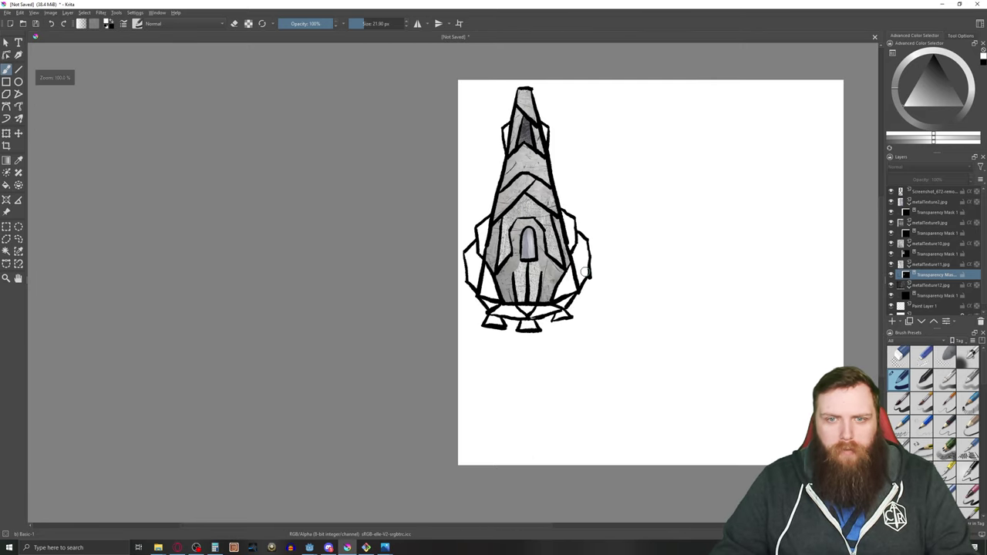
scroll(585, 272, "up", 1)
scroll(504, 273, "up", 4)
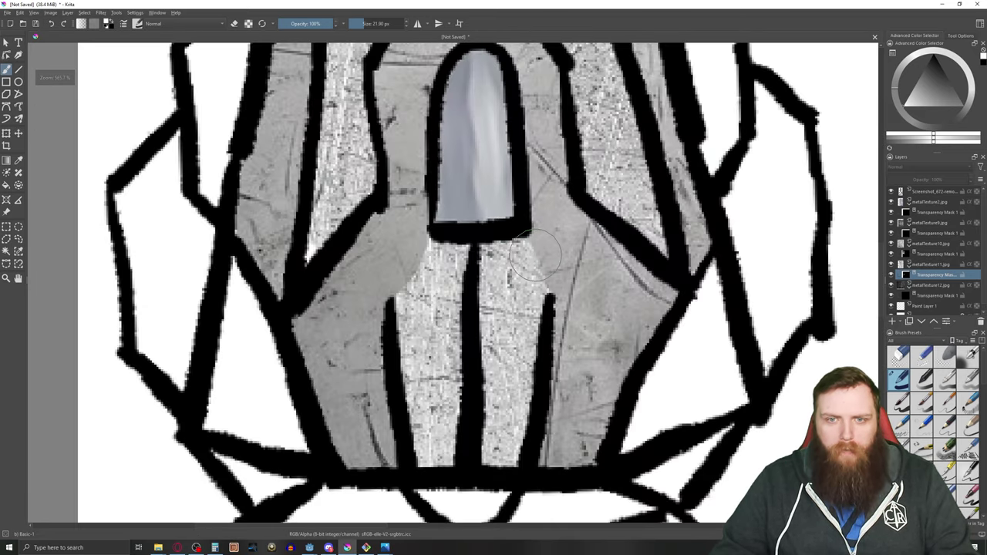
scroll(482, 254, "down", 3)
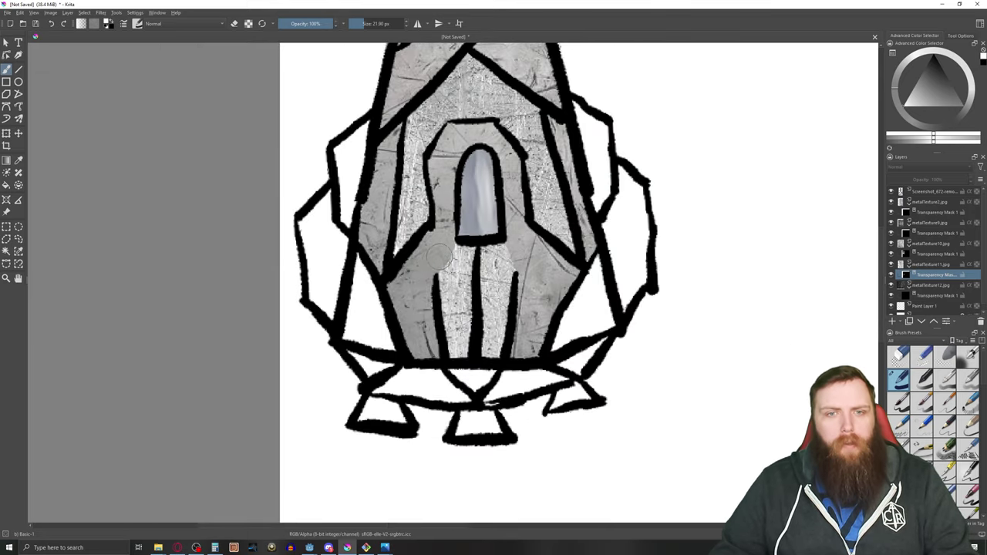
scroll(437, 259, "up", 1)
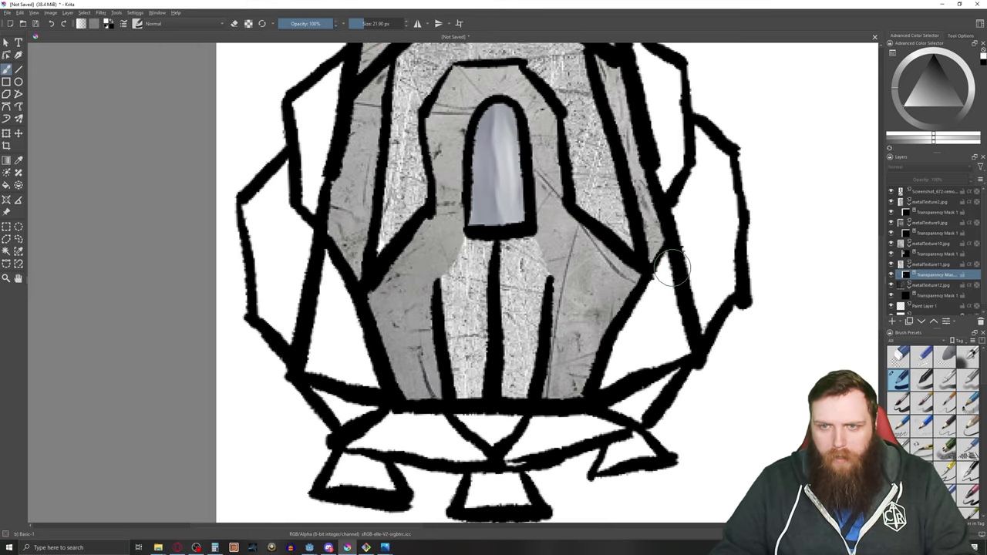
mouse_move(668, 269)
left_mouse_down()
mouse_move(677, 349)
mouse_move(638, 356)
mouse_move(604, 381)
mouse_move(655, 293)
left_mouse_up()
mouse_move(347, 376)
left_mouse_down()
mouse_move(342, 370)
mouse_move(374, 382)
mouse_move(328, 259)
mouse_move(315, 360)
mouse_move(348, 373)
left_mouse_up()
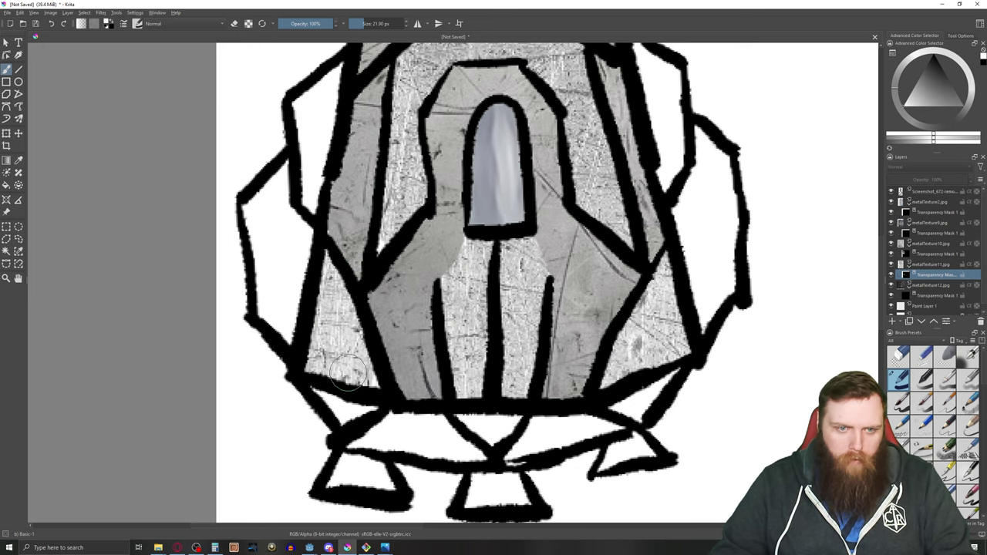
mouse_move(447, 403)
middle_mouse_down()
mouse_move(370, 264)
mouse_move(427, 450)
mouse_move(415, 451)
mouse_move(390, 316)
mouse_move(400, 393)
mouse_move(509, 426)
mouse_move(354, 319)
mouse_move(362, 313)
middle_mouse_up()
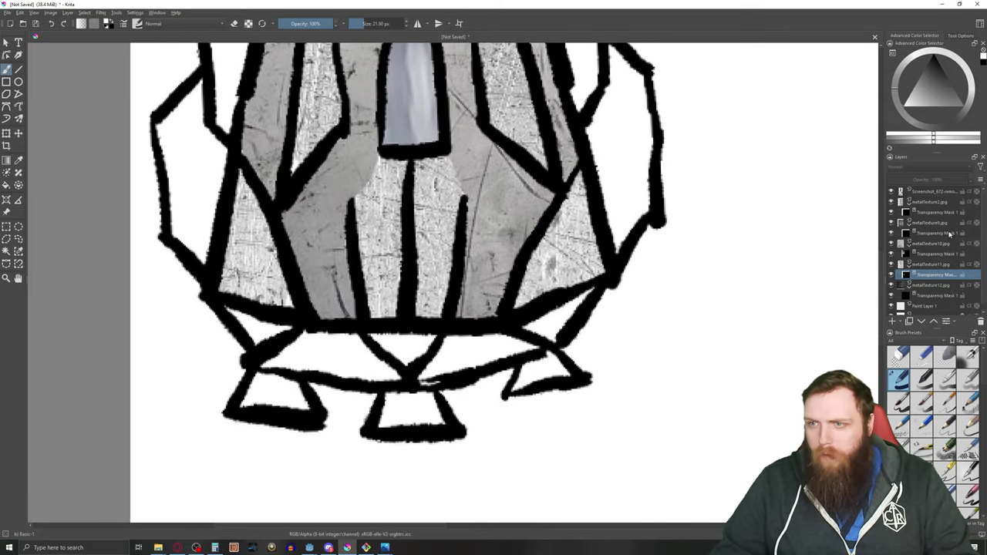
Paint metalTexture9's transparency mask into the right, centre and left triangles beneath the hull.
left_click(931, 233)
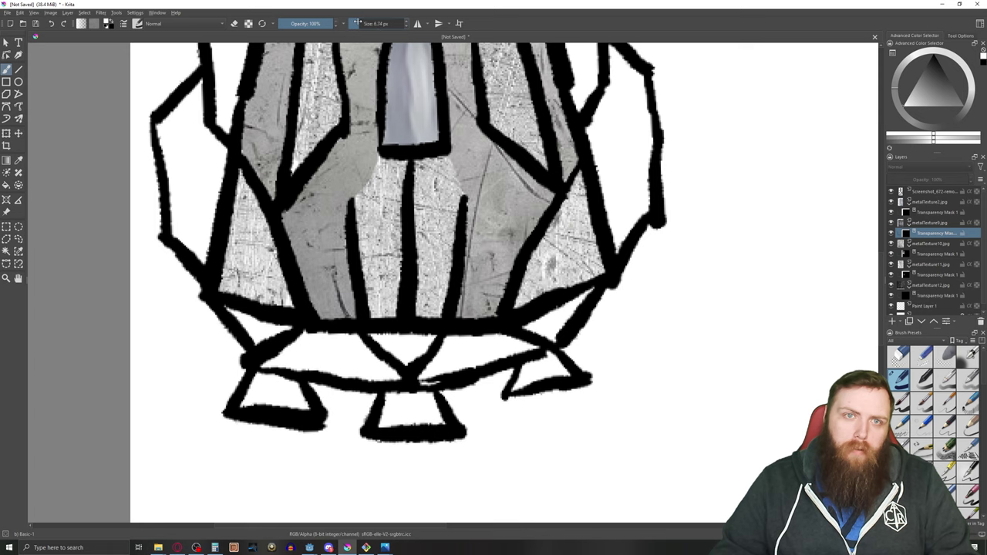
scroll(609, 319, "up", 4)
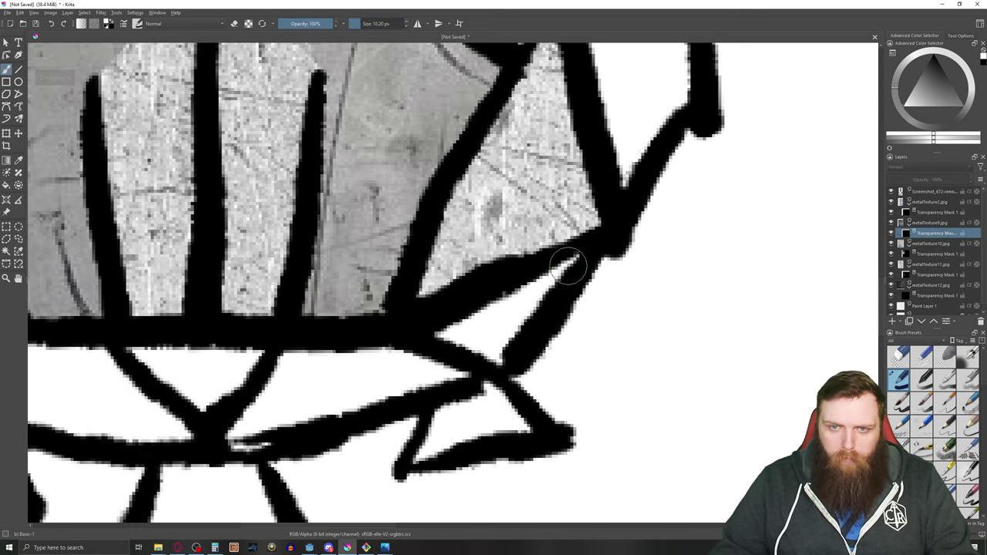
mouse_move(542, 293)
left_mouse_down()
mouse_move(489, 361)
mouse_move(447, 335)
mouse_move(513, 292)
left_mouse_up()
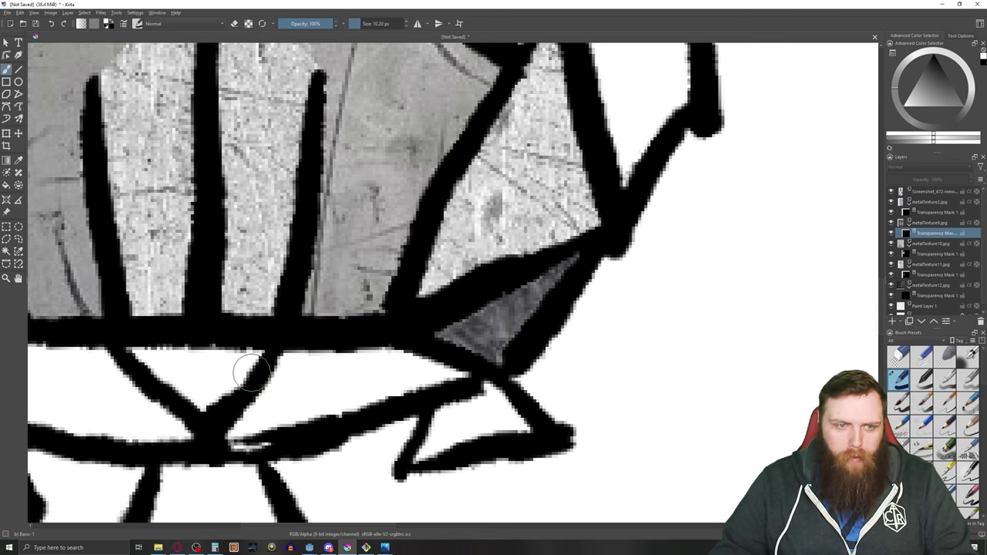
mouse_move(250, 359)
left_mouse_down()
mouse_move(208, 405)
mouse_move(135, 359)
mouse_move(219, 370)
left_mouse_up()
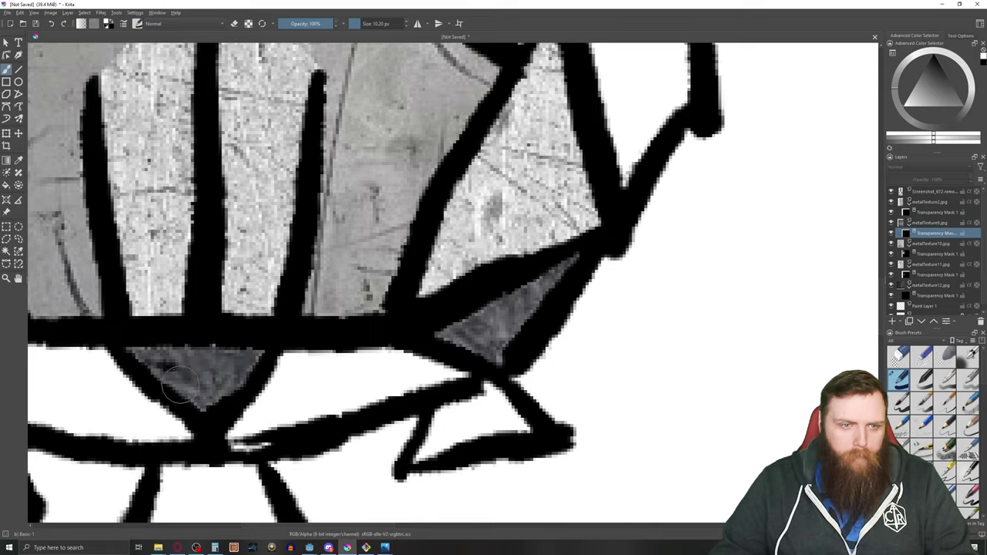
middle_click_drag(179, 384, 568, 371)
mouse_move(331, 323)
left_mouse_down()
mouse_move(363, 317)
mouse_move(297, 339)
mouse_move(243, 285)
mouse_move(329, 322)
left_mouse_up()
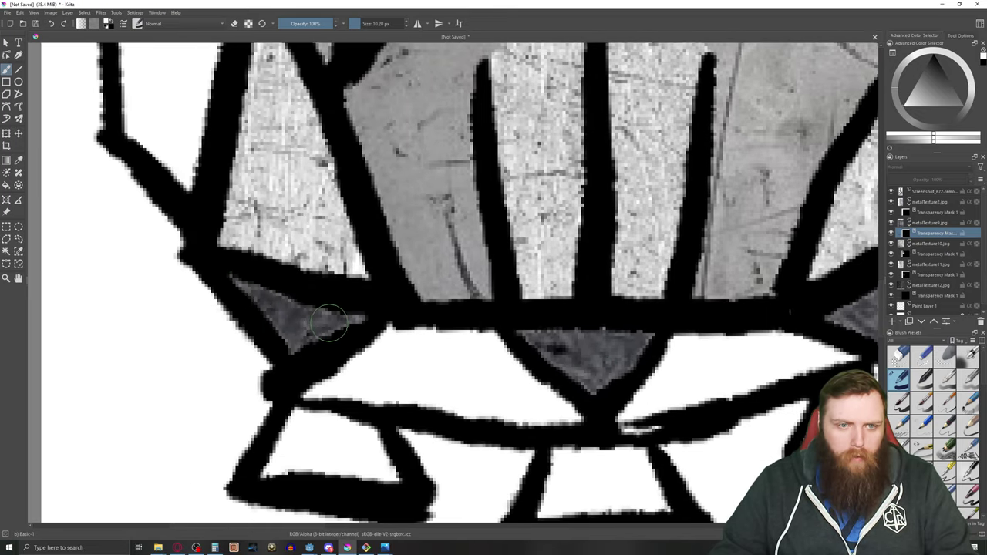
middle_click_drag(431, 356, 269, 286)
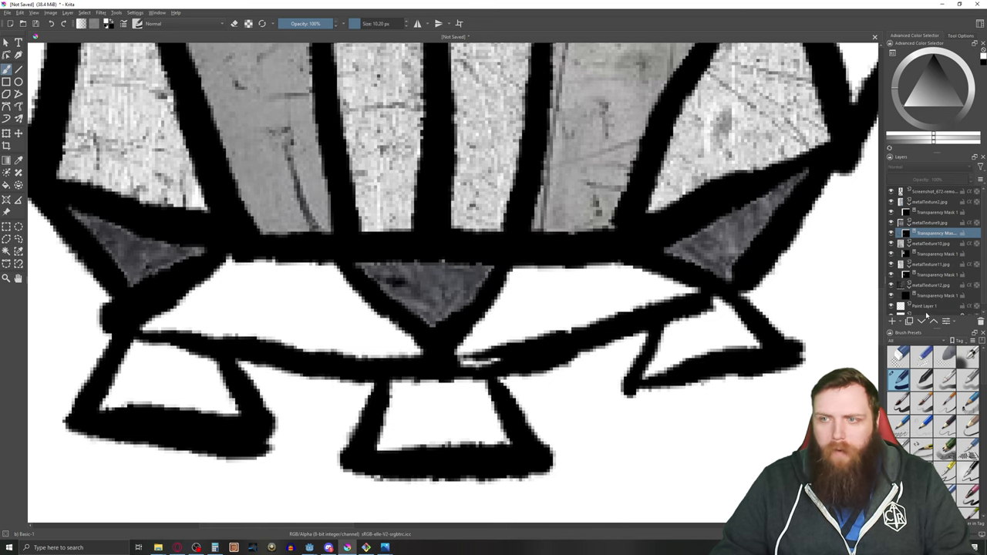
Paint metalTexture12's mask over the small right triangle and the strip beneath the base line.
left_click(933, 296)
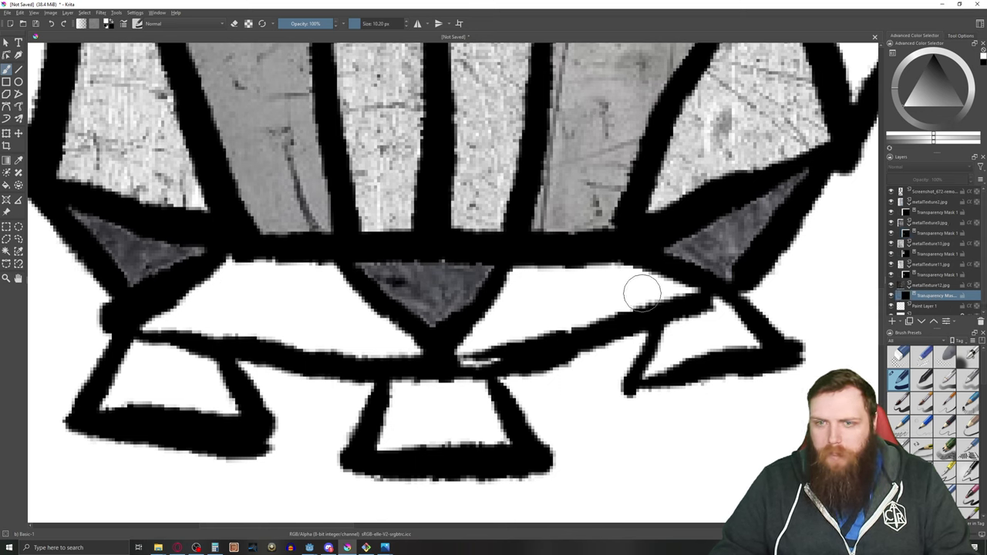
mouse_move(690, 289)
left_mouse_down()
mouse_move(597, 272)
mouse_move(538, 275)
mouse_move(513, 282)
mouse_move(462, 355)
mouse_move(476, 359)
mouse_move(640, 297)
mouse_move(532, 312)
mouse_move(557, 293)
left_mouse_up()
mouse_move(435, 330)
left_mouse_down()
mouse_move(419, 346)
mouse_move(347, 284)
mouse_move(309, 269)
mouse_move(198, 284)
mouse_move(148, 318)
mouse_move(401, 351)
mouse_move(308, 296)
mouse_move(229, 293)
mouse_move(359, 332)
mouse_move(389, 316)
left_mouse_up()
scroll(393, 316, "down", 5)
scroll(435, 297, "up", 2)
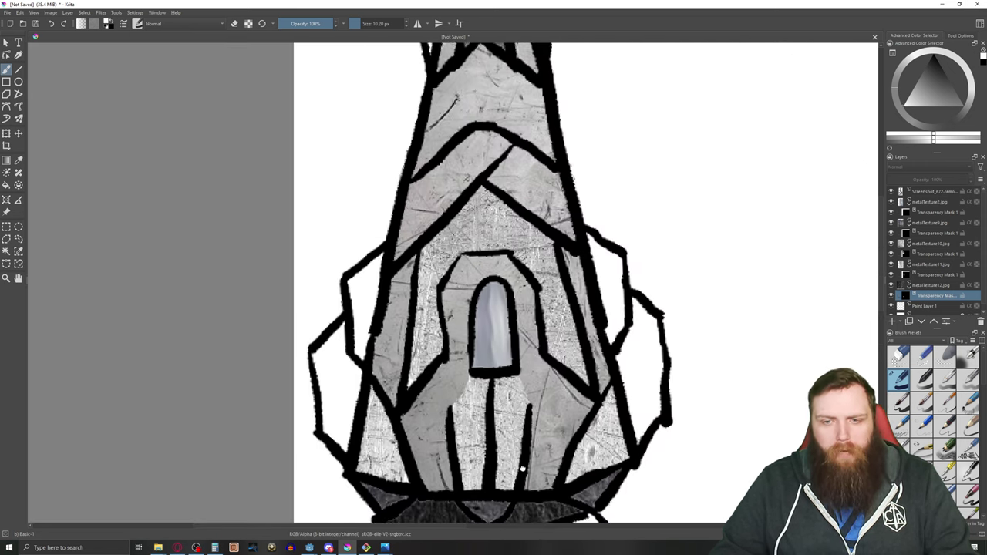
scroll(444, 305, "down", 2)
middle_click_drag(448, 311, 452, 252)
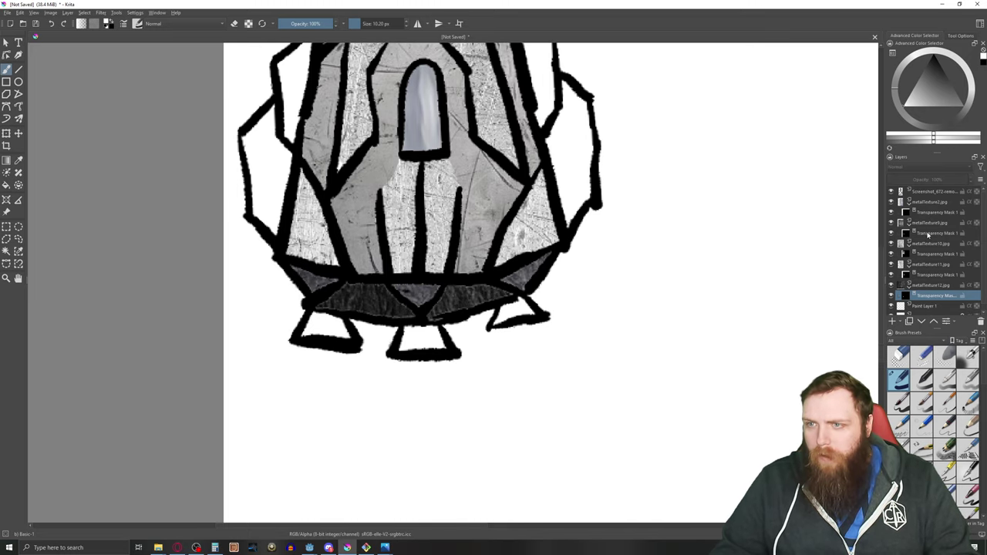
Paint metalTexture10's mask inside the right, centre and left landing feet.
left_click(929, 255)
scroll(608, 331, "up", 4)
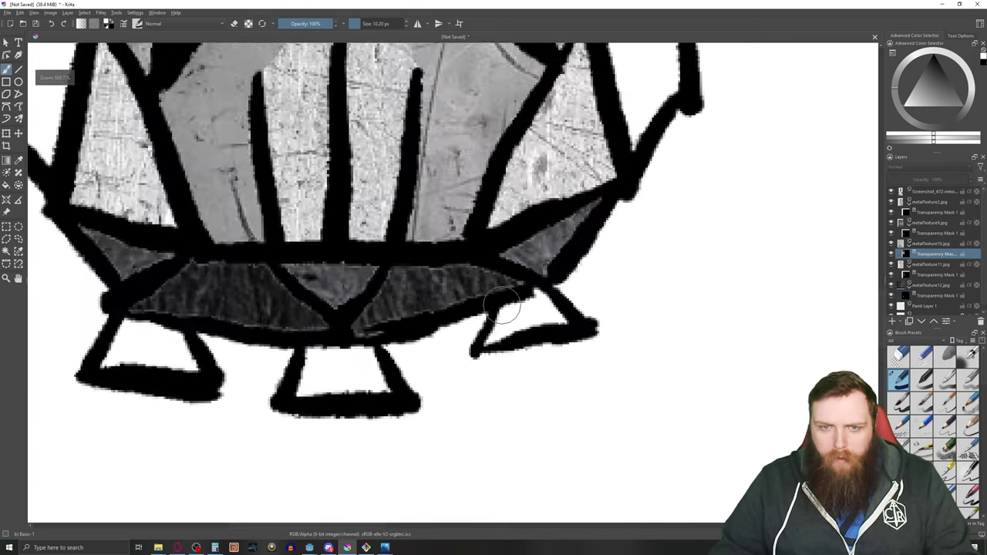
mouse_move(563, 310)
left_mouse_down()
mouse_move(549, 294)
mouse_move(487, 339)
mouse_move(563, 326)
left_mouse_up()
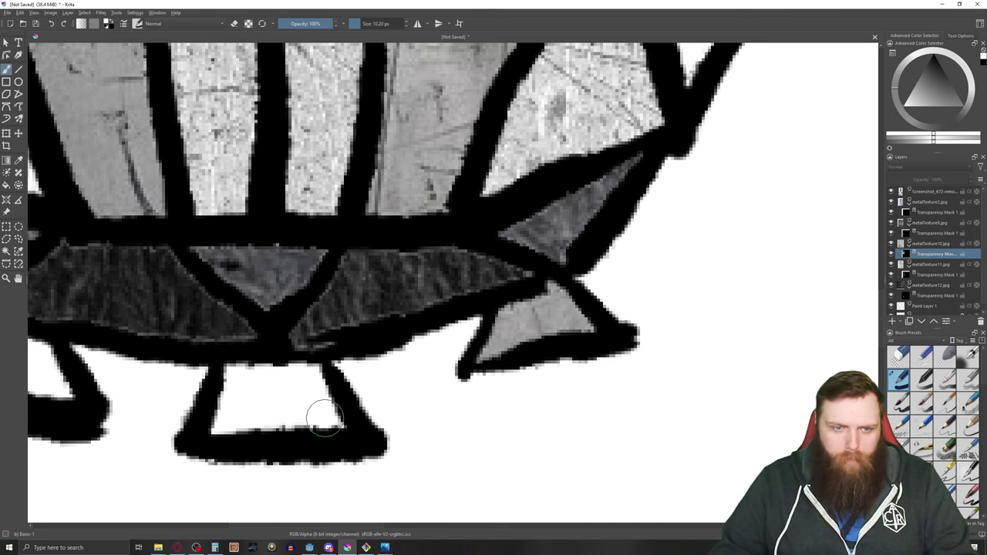
mouse_move(324, 416)
left_mouse_down()
mouse_move(305, 374)
mouse_move(227, 390)
mouse_move(220, 420)
mouse_move(312, 420)
mouse_move(235, 397)
mouse_move(297, 401)
left_mouse_up()
middle_click_drag(188, 382, 473, 394)
mouse_move(339, 405)
left_mouse_down()
mouse_move(297, 357)
mouse_move(250, 339)
mouse_move(205, 401)
mouse_move(327, 401)
mouse_move(266, 372)
left_mouse_up()
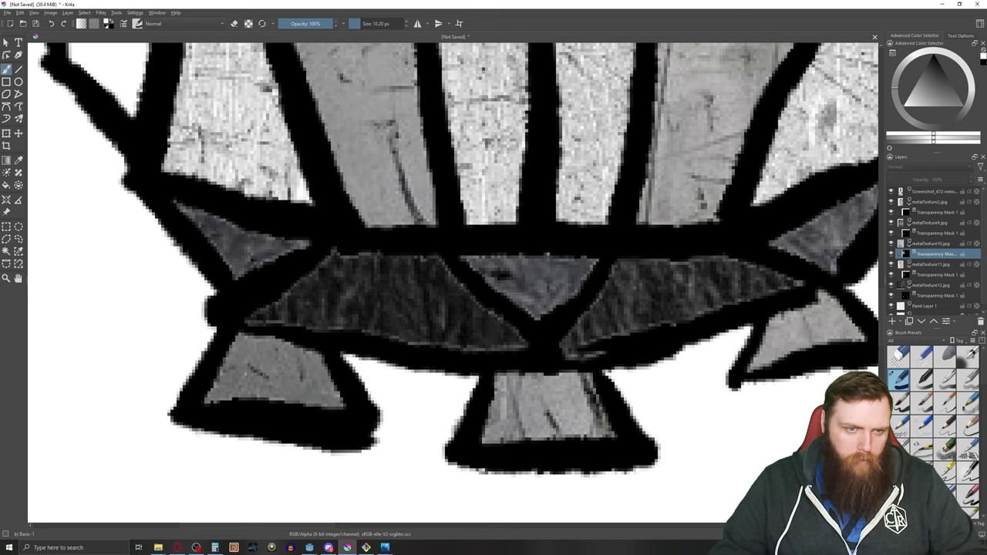
scroll(322, 356, "down", 3)
scroll(325, 285, "up", 3)
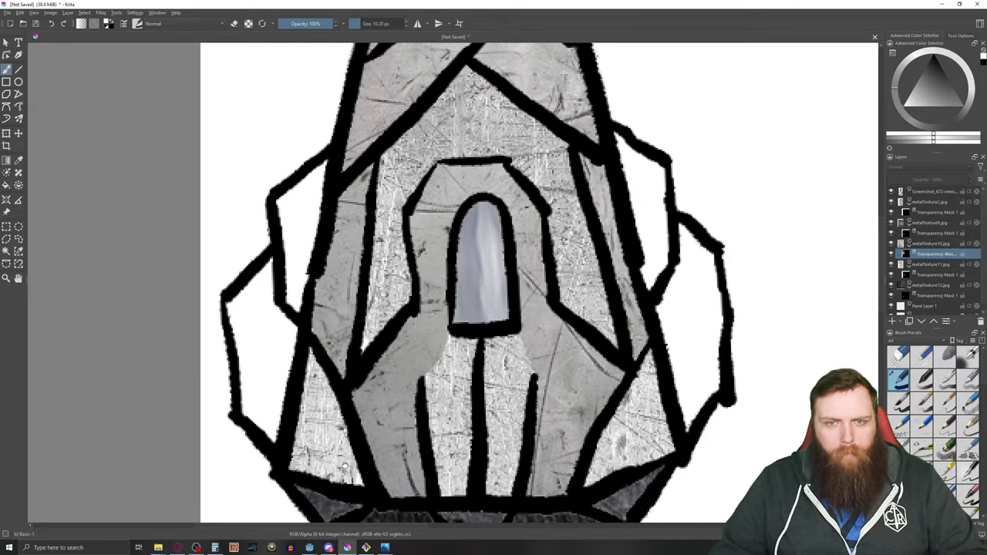
scroll(660, 299, "down", 1)
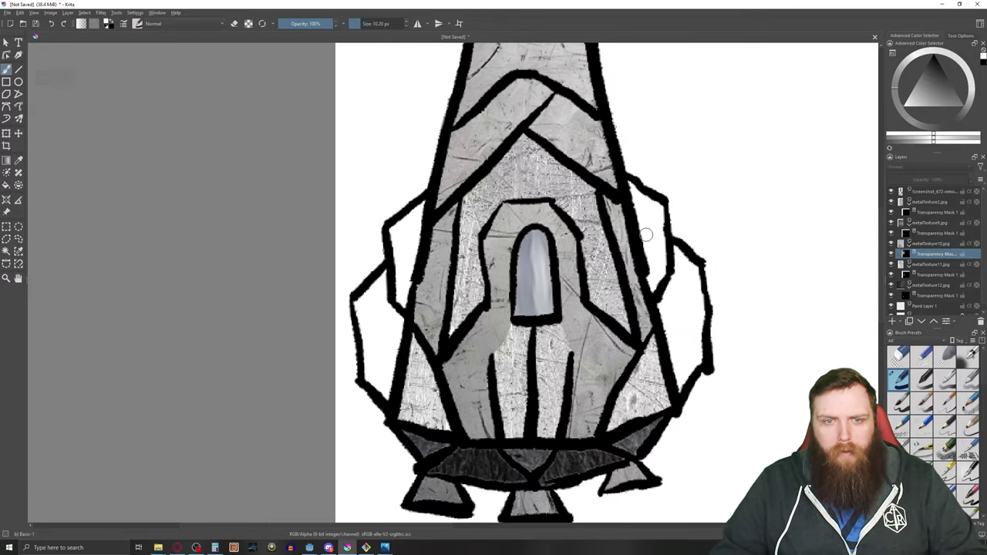
middle_click_drag(651, 217, 545, 256)
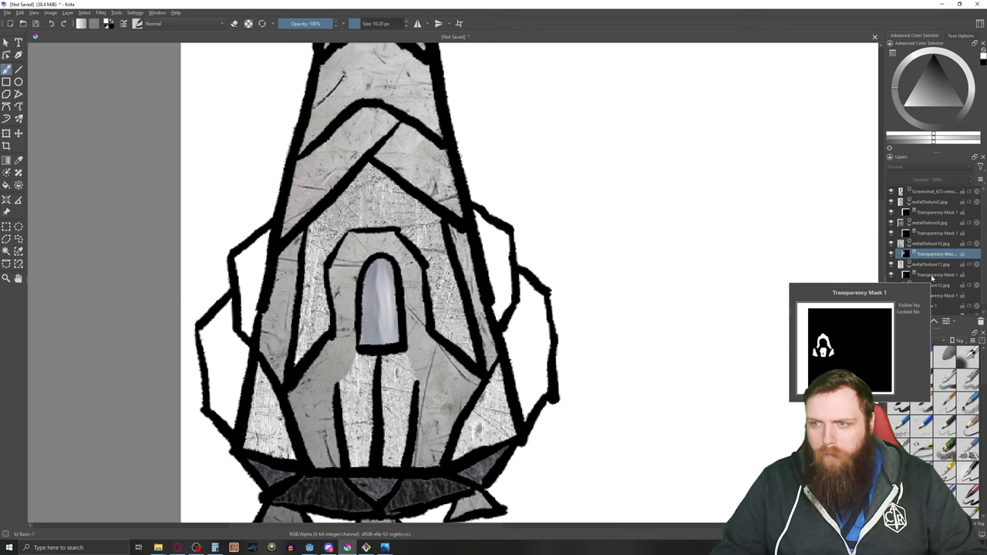
Paint metalTexture11's mask over the white areas of the right and left side wings.
left_click(933, 275)
scroll(491, 240, "up", 2)
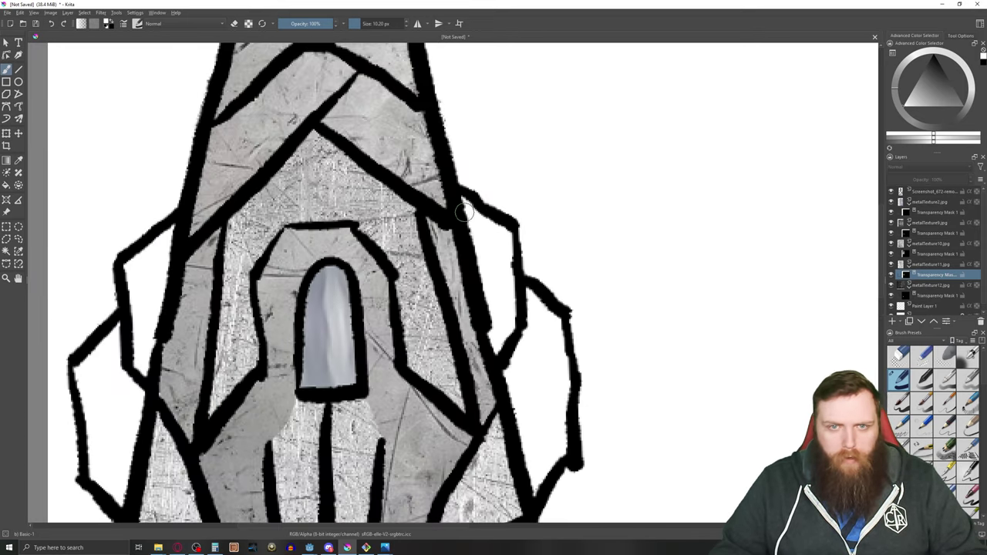
left_click_drag(466, 202, 486, 222)
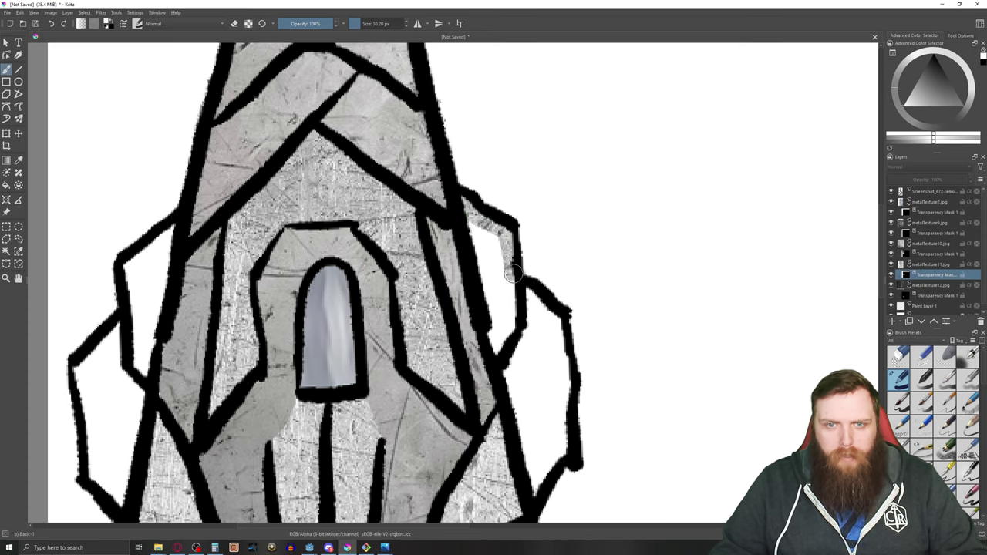
left_click_drag(512, 274, 512, 320)
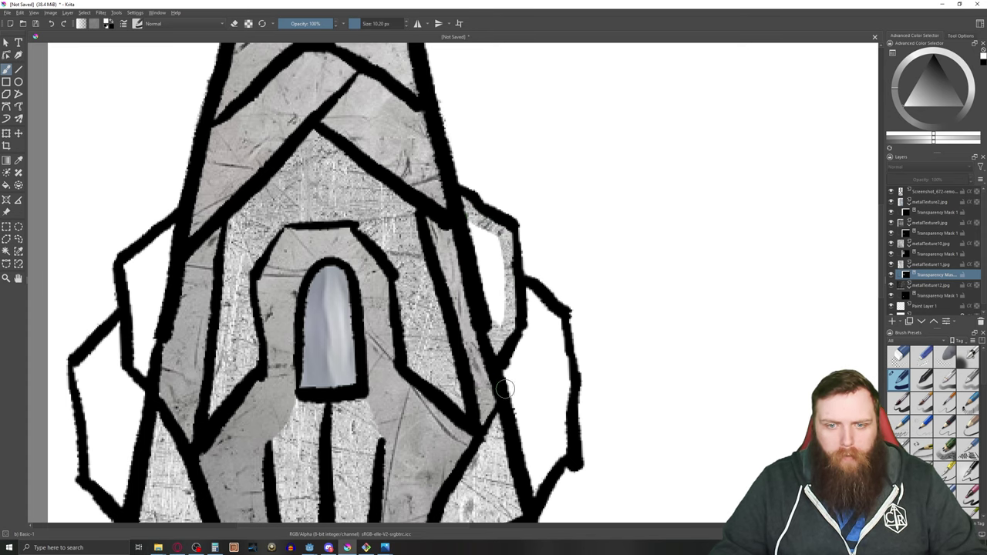
left_click_drag(508, 373, 534, 473)
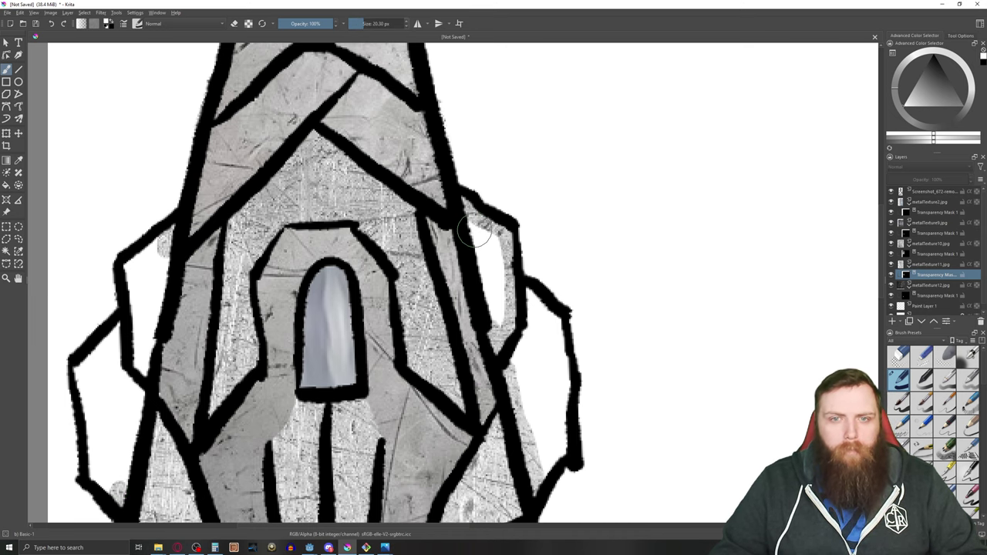
mouse_move(476, 234)
left_mouse_down()
mouse_move(493, 266)
mouse_move(489, 255)
mouse_move(498, 310)
mouse_move(523, 303)
mouse_move(549, 331)
mouse_move(525, 370)
mouse_move(551, 346)
mouse_move(558, 427)
mouse_move(549, 462)
mouse_move(530, 401)
left_mouse_up()
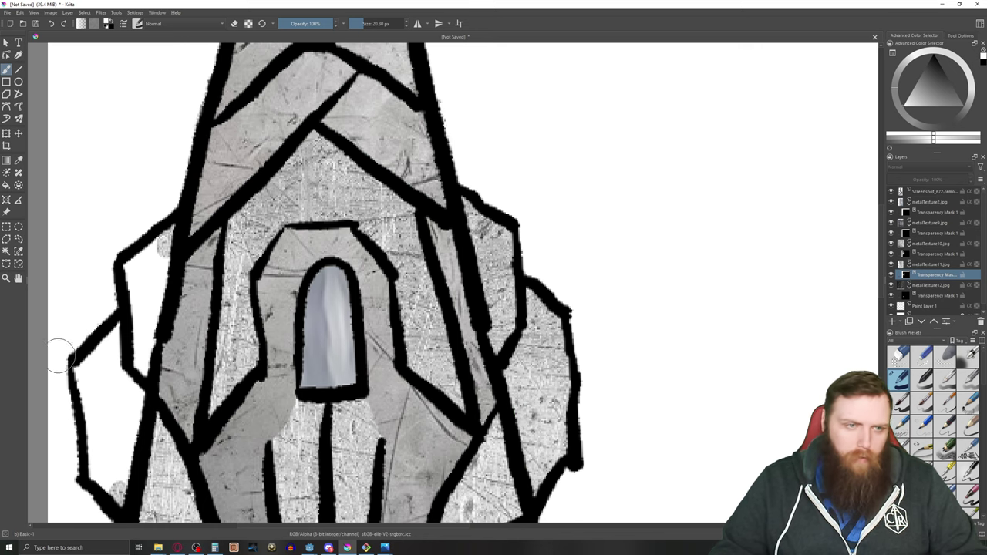
mouse_move(153, 260)
left_mouse_down()
mouse_move(158, 245)
mouse_move(135, 287)
mouse_move(154, 266)
mouse_move(141, 289)
mouse_move(145, 331)
mouse_move(114, 482)
mouse_move(98, 461)
mouse_move(91, 376)
mouse_move(121, 333)
mouse_move(125, 380)
left_mouse_up()
Fill the white interiors of the left and right spire flaps with metalTexture11 texture.
scroll(185, 286, "down", 4)
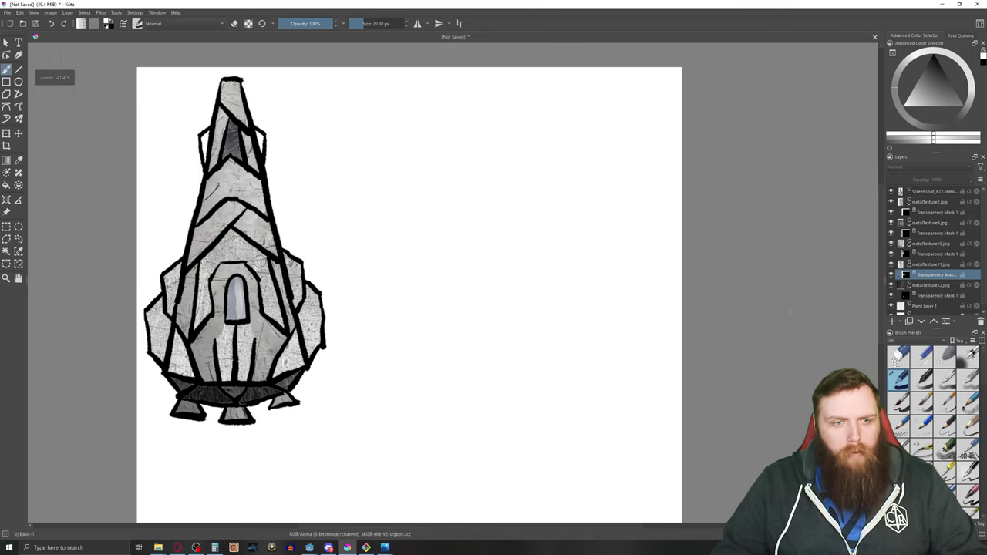
middle_click_drag(235, 211, 436, 303)
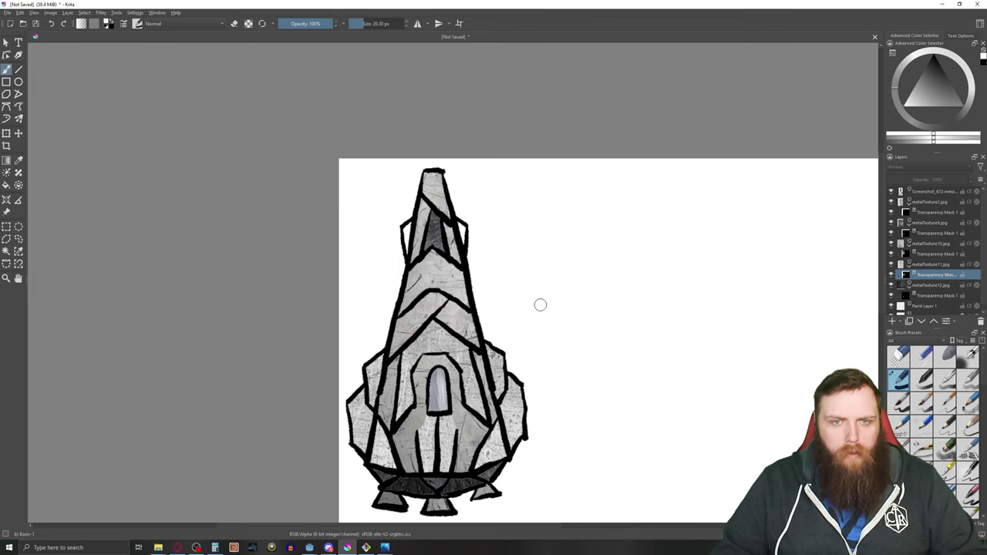
scroll(473, 270, "up", 5)
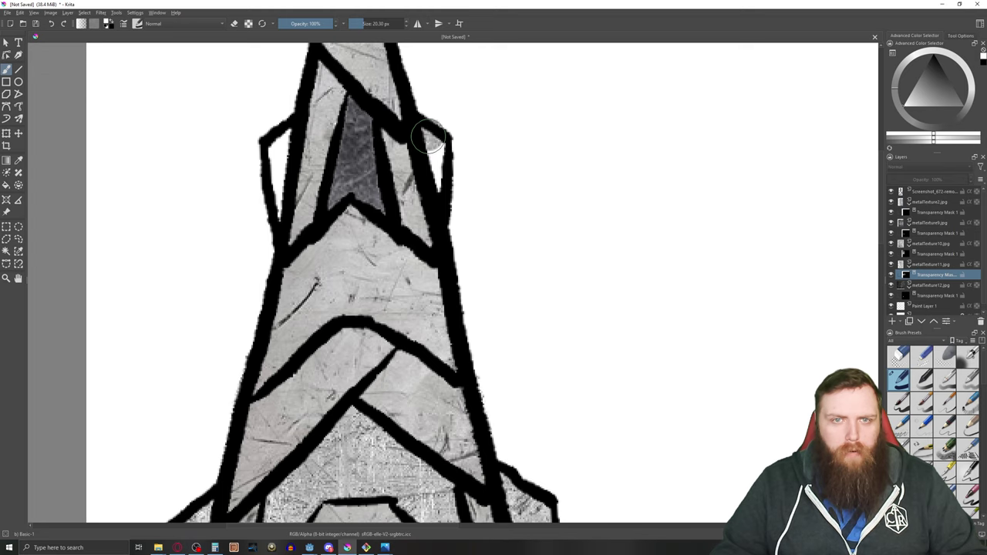
left_click_drag(429, 138, 435, 153)
mouse_move(289, 142)
left_mouse_down()
mouse_move(271, 168)
mouse_move(279, 177)
left_mouse_up()
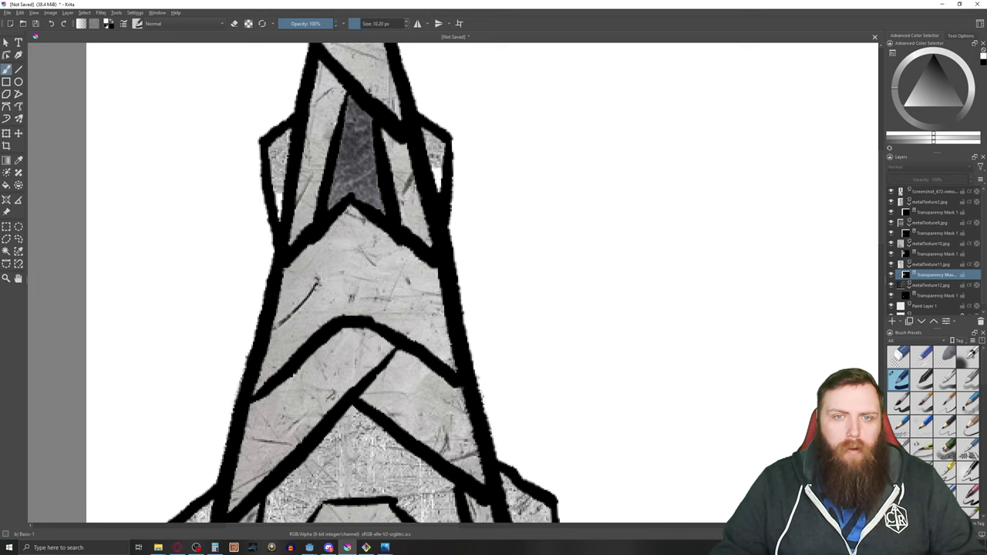
mouse_move(440, 145)
left_mouse_down()
mouse_move(451, 171)
mouse_move(438, 172)
mouse_move(438, 191)
left_mouse_up()
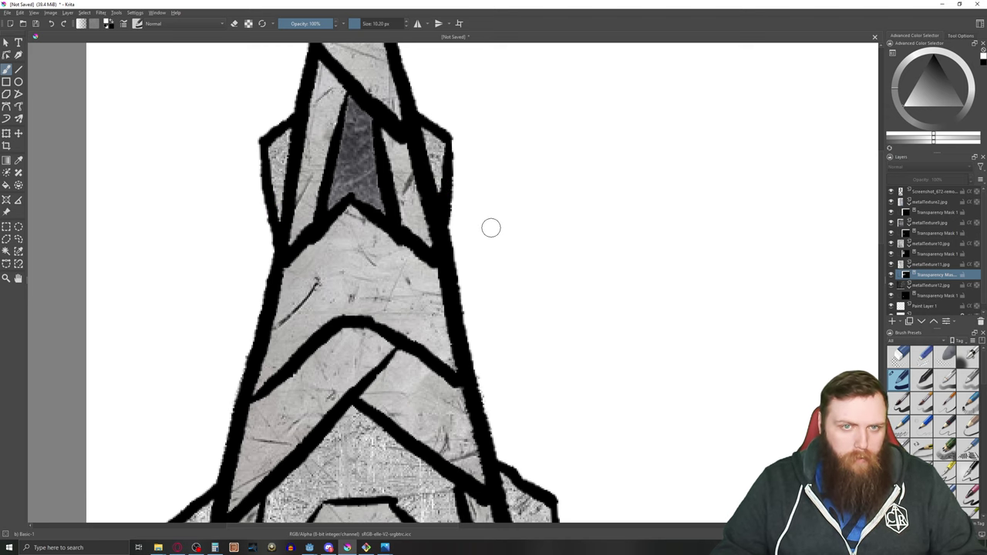
scroll(492, 227, "down", 3)
Fill the remaining lower hull gaps using the metalTexture10 mask.
left_click_drag(518, 262, 493, 138)
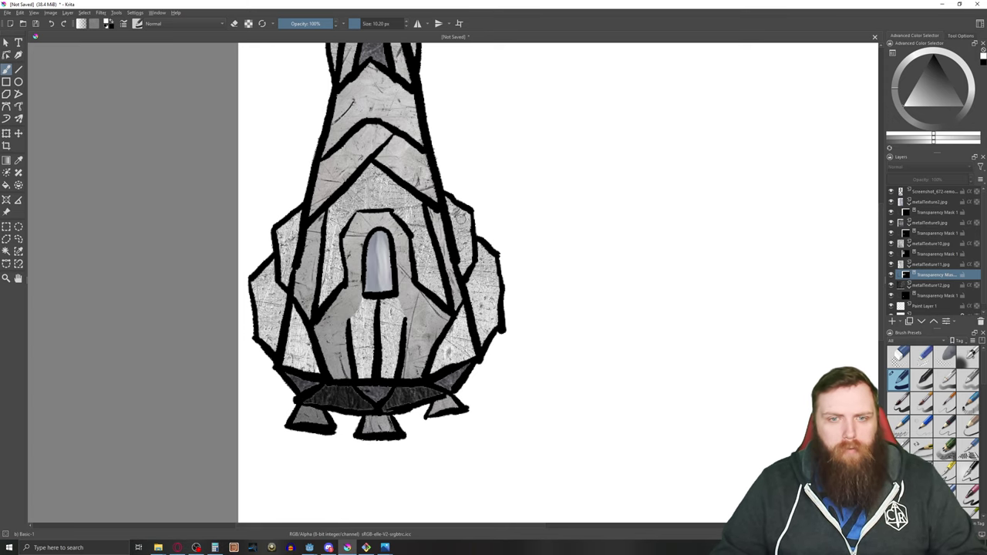
scroll(461, 217, "up", 2)
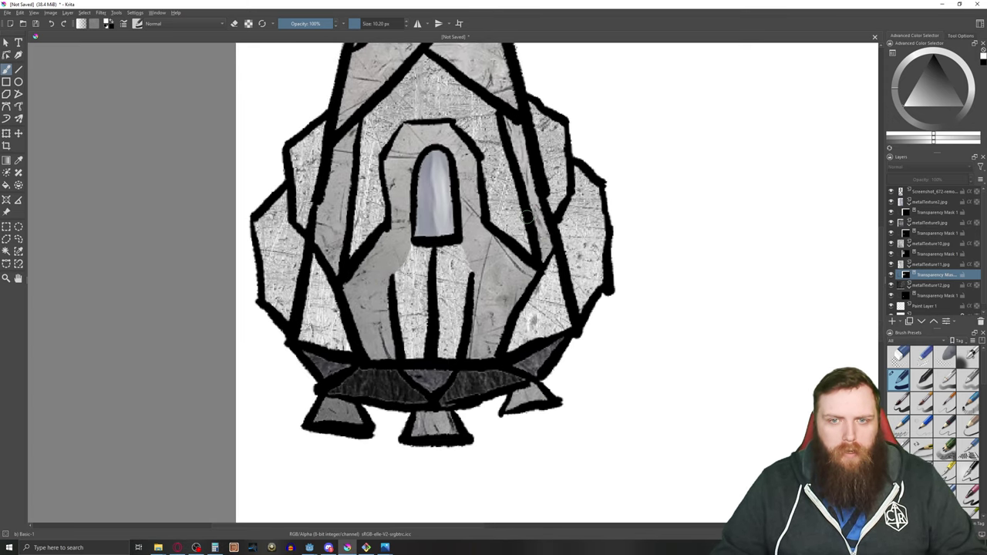
left_click(931, 255)
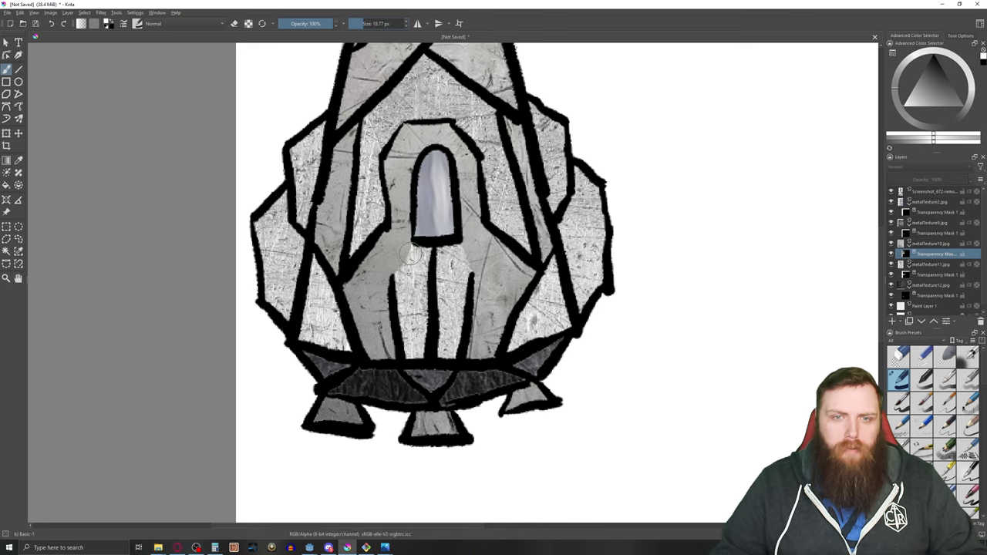
mouse_move(417, 255)
left_mouse_down()
mouse_move(455, 264)
mouse_move(402, 274)
mouse_move(484, 285)
mouse_move(471, 269)
mouse_move(458, 351)
mouse_move(409, 351)
mouse_move(393, 299)
mouse_move(420, 330)
mouse_move(424, 293)
mouse_move(455, 297)
mouse_move(436, 316)
mouse_move(453, 306)
left_mouse_up()
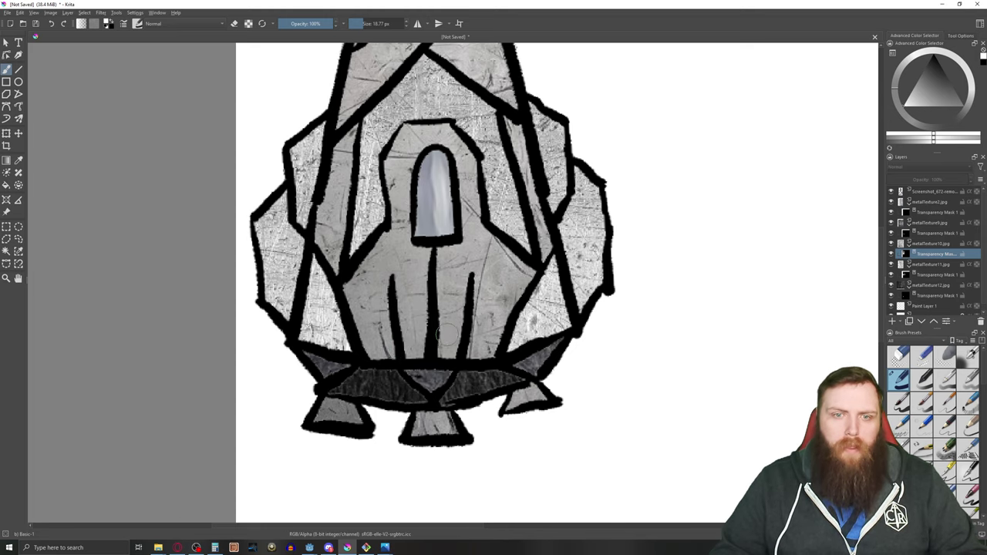
scroll(461, 282, "down", 2)
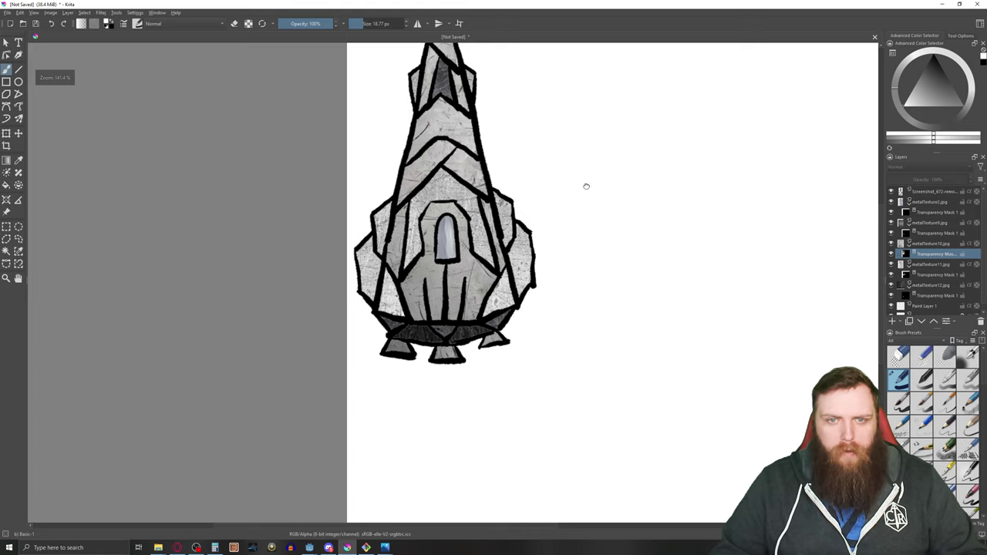
middle_click_drag(586, 186, 563, 237)
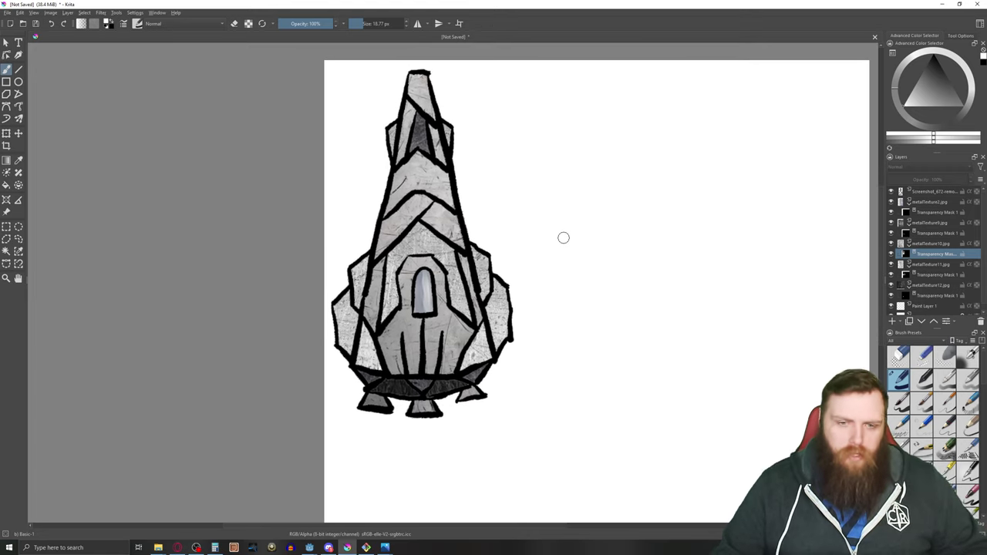
scroll(506, 250, "up", 3)
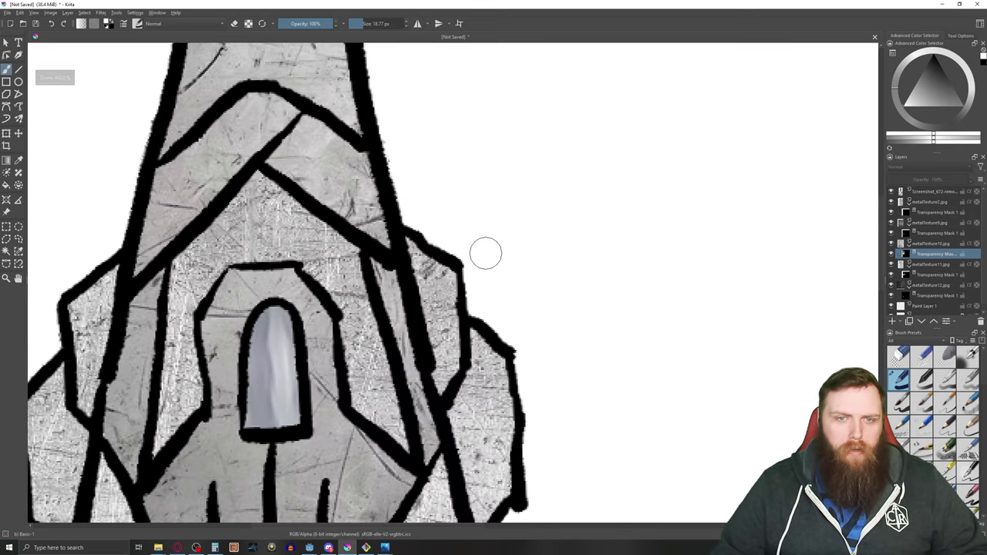
scroll(484, 254, "down", 3)
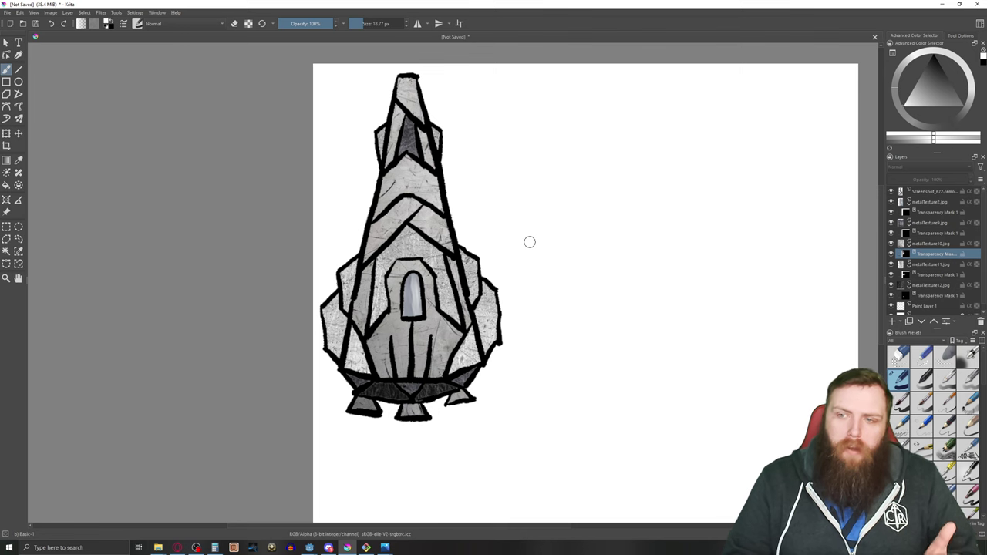
scroll(943, 248, "down", 1)
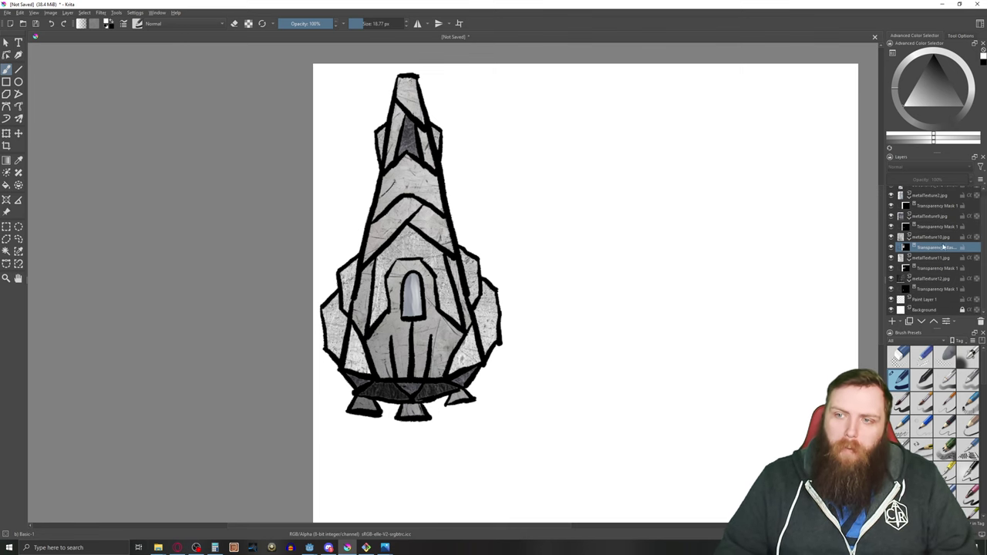
Hide the white Background layer to check transparency, then show it again.
left_click(891, 310)
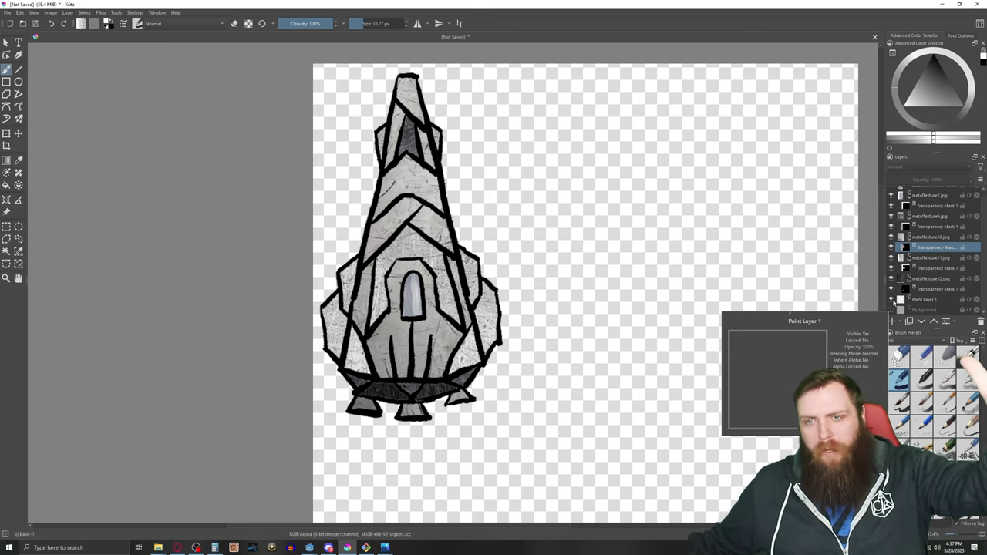
scroll(705, 269, "down", 3)
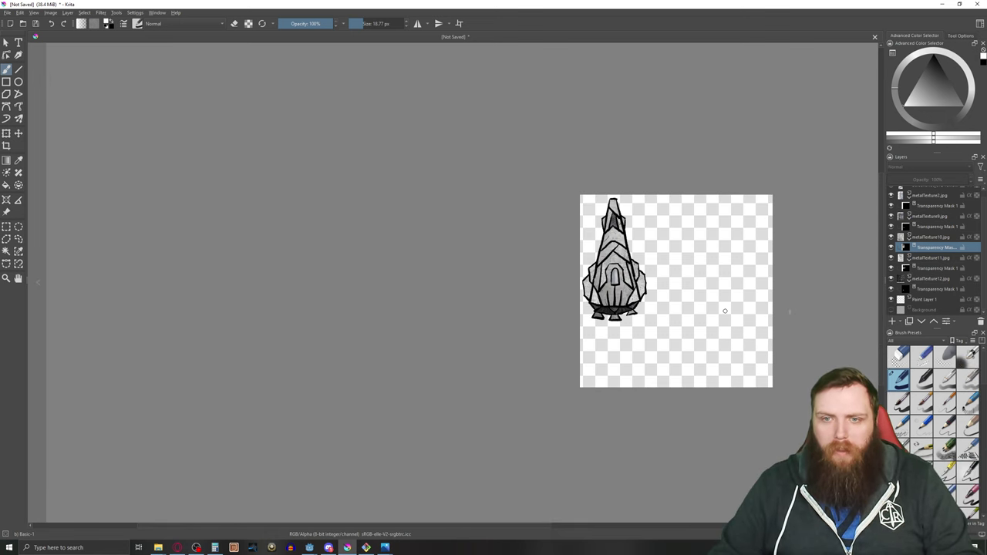
scroll(725, 311, "up", 2)
scroll(663, 293, "up", 2)
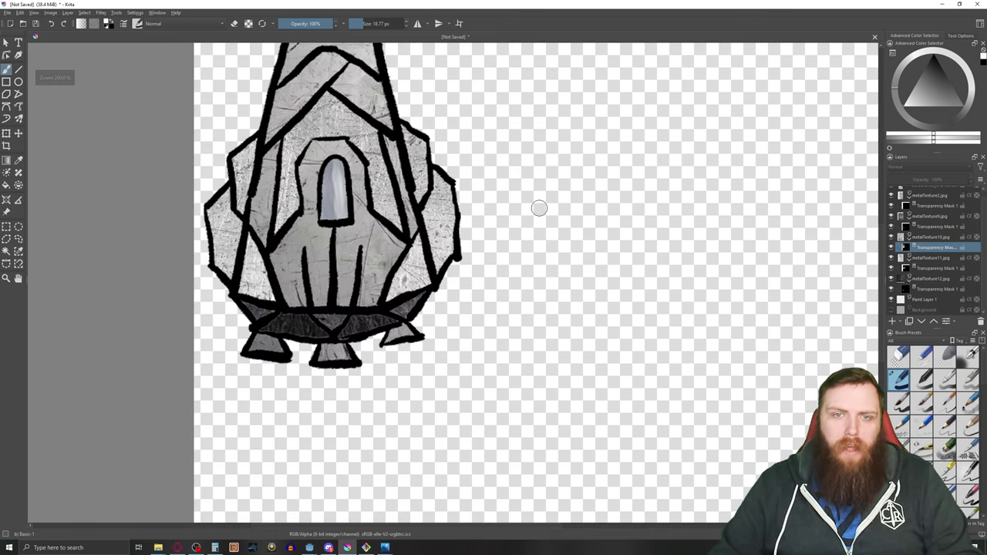
scroll(538, 208, "down", 1)
middle_click_drag(545, 234, 568, 274)
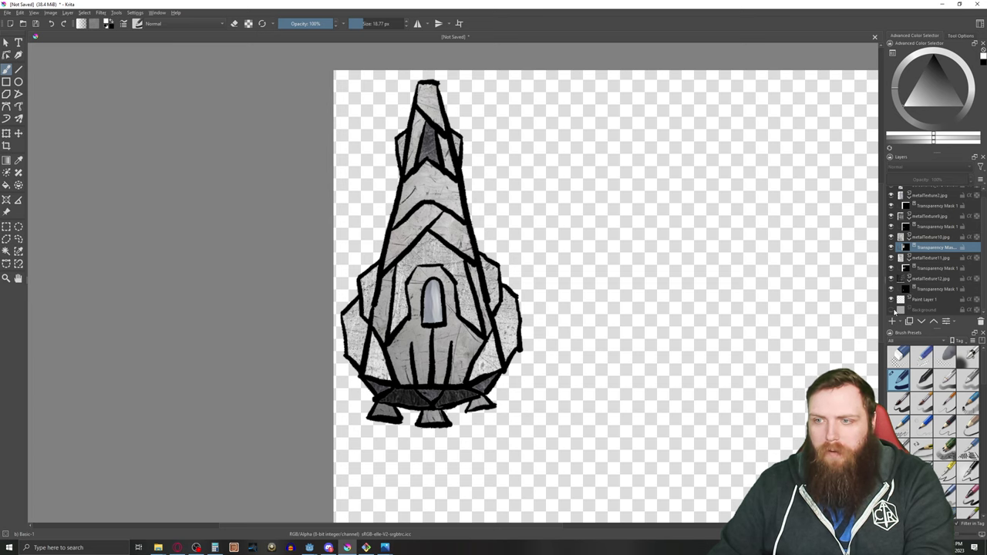
left_click(891, 309)
Capture a Lightshot screenshot cropped around the ship and save it.
key("Print")
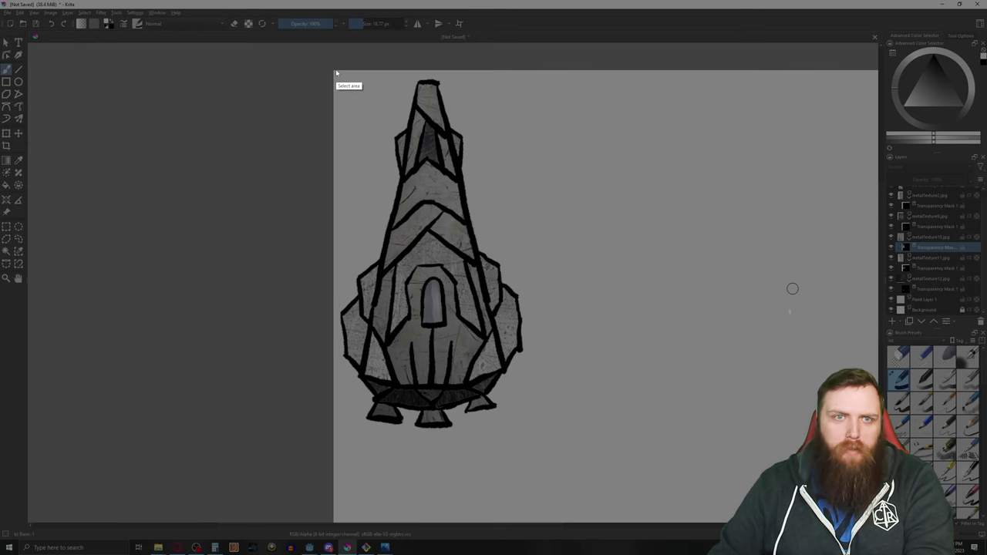
mouse_move(335, 72)
left_mouse_down()
mouse_move(480, 319)
mouse_move(532, 434)
left_mouse_up()
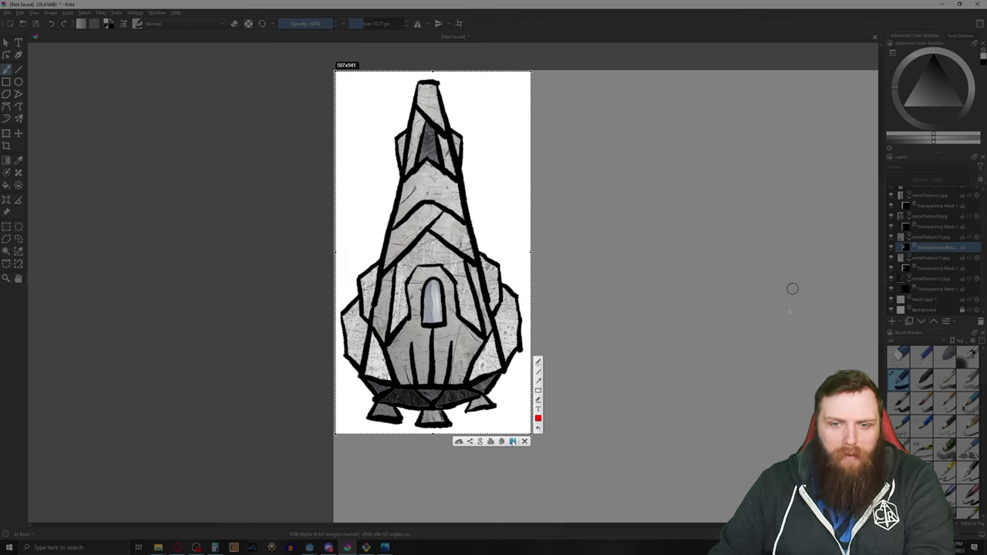
left_click(514, 441)
key("Return")
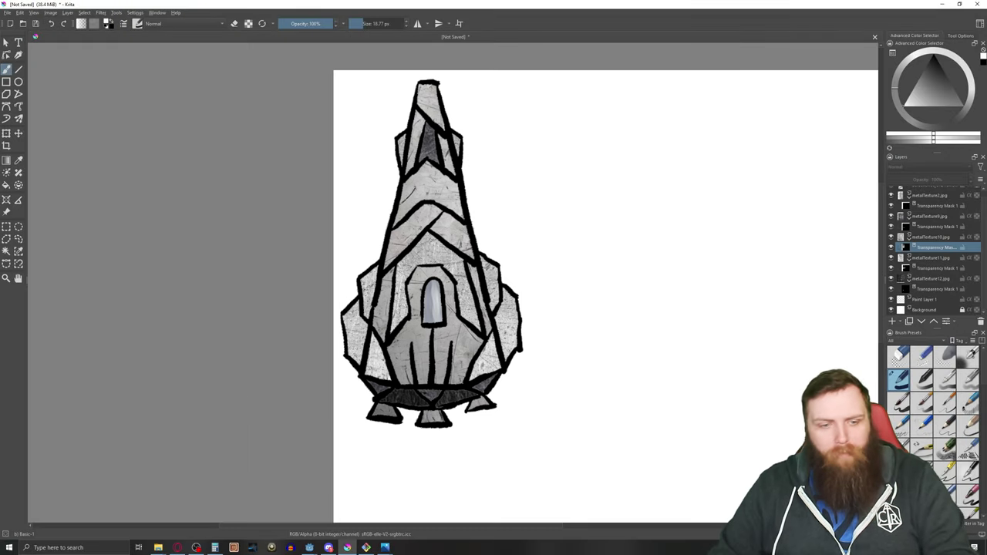
Upload the ship screenshot to remove.bg, download the cut-out, and open BeFunky.
key("alt+Tab")
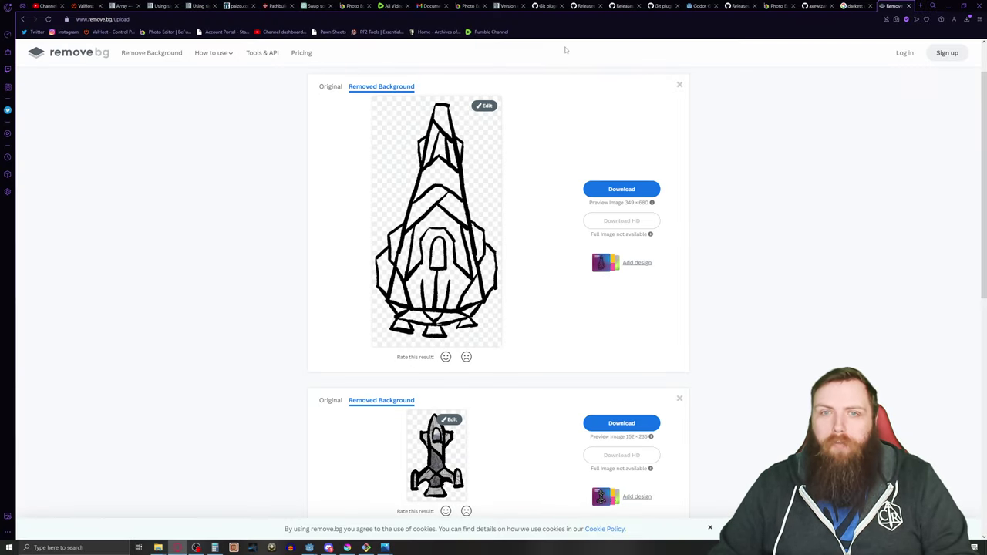
left_click(231, 513)
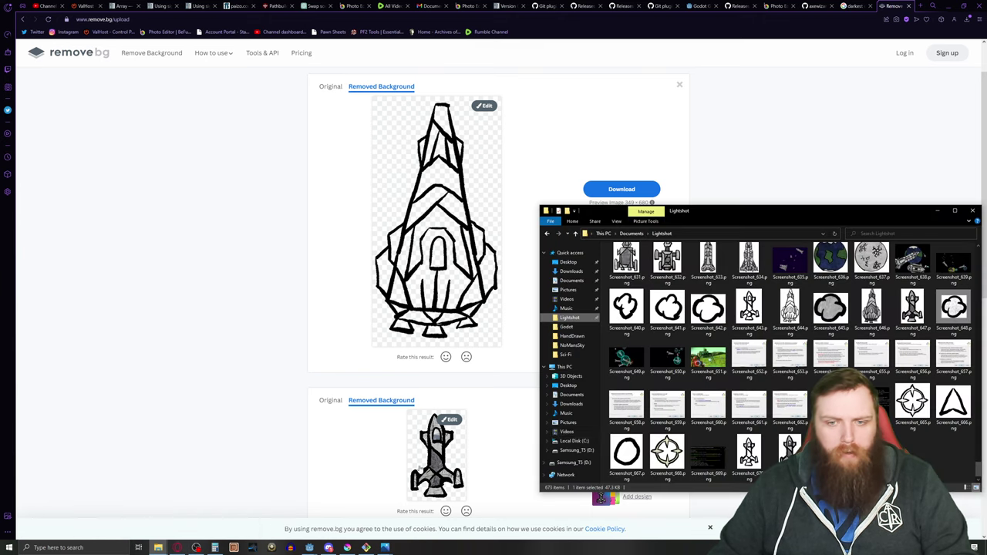
left_click_drag(912, 355, 502, 254)
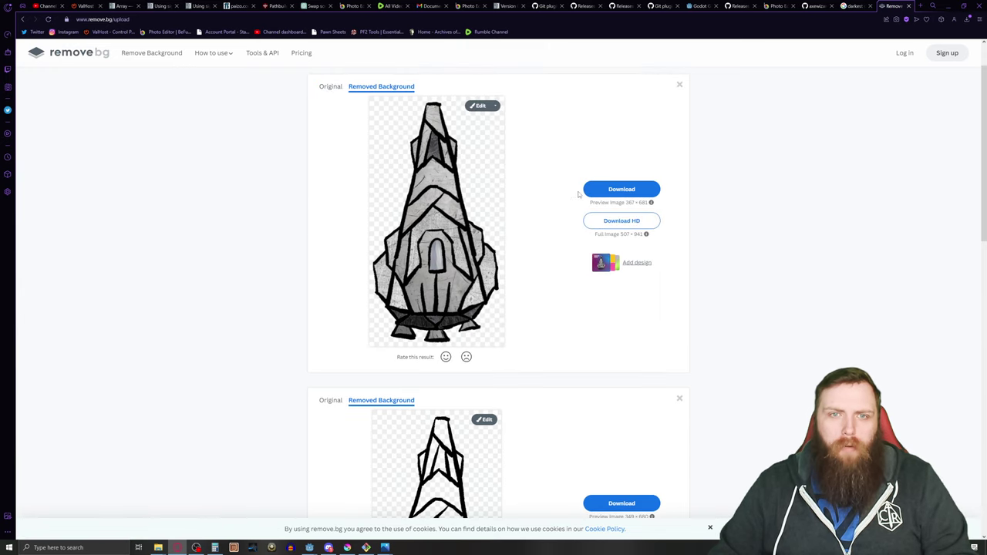
left_click(619, 192)
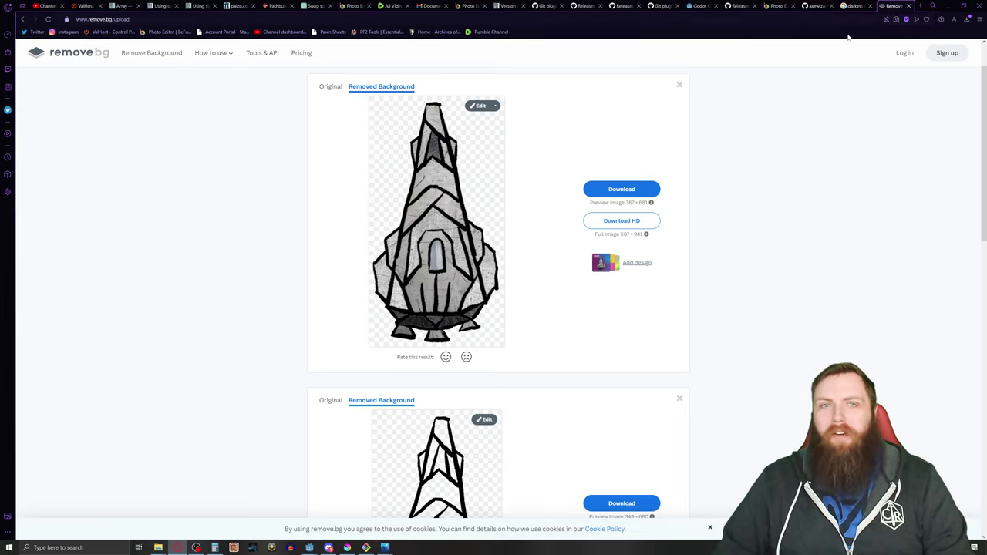
left_click(168, 32)
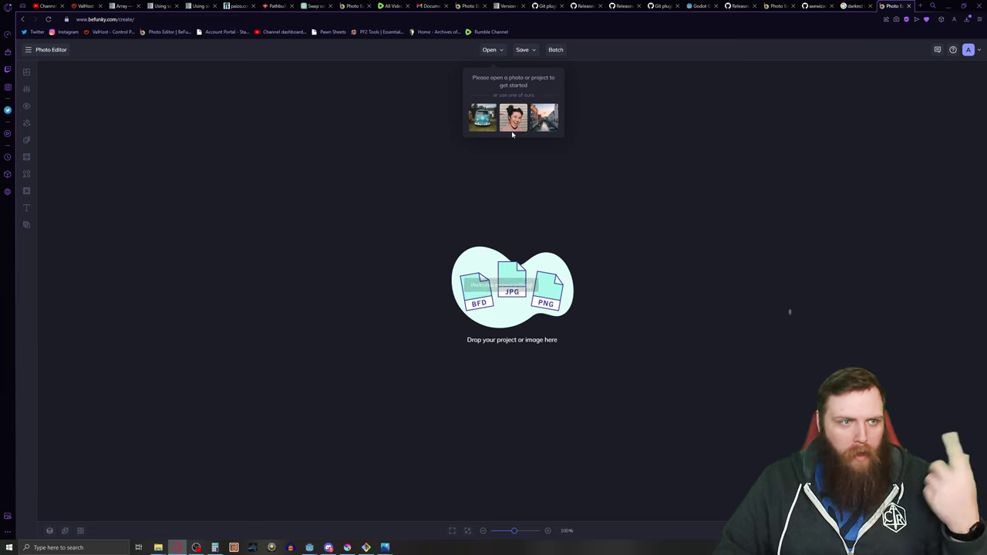
Open Screenshot_673-removebg-preview.png from the computer in BeFunky's editor.
left_click(493, 51)
left_click(515, 78)
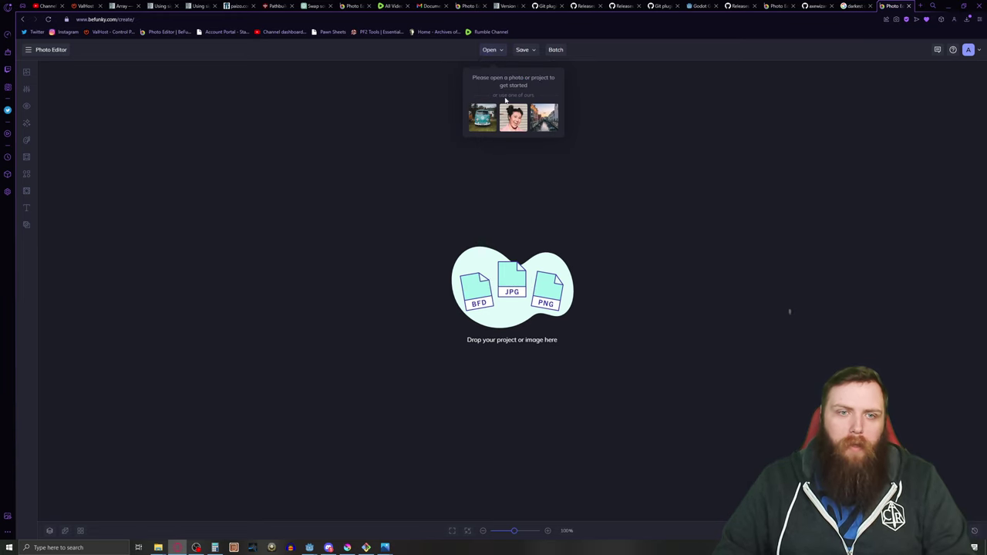
left_click(89, 75)
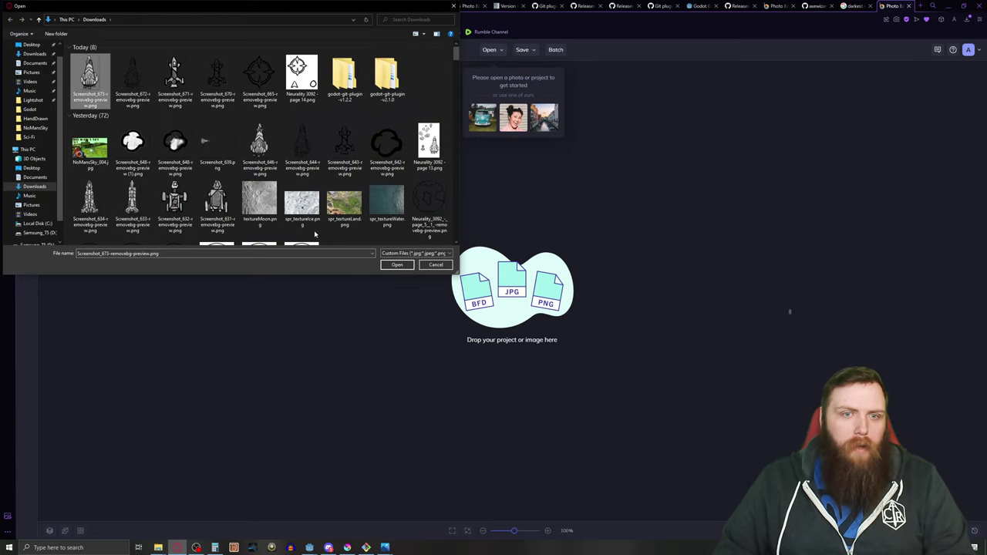
left_click(396, 265)
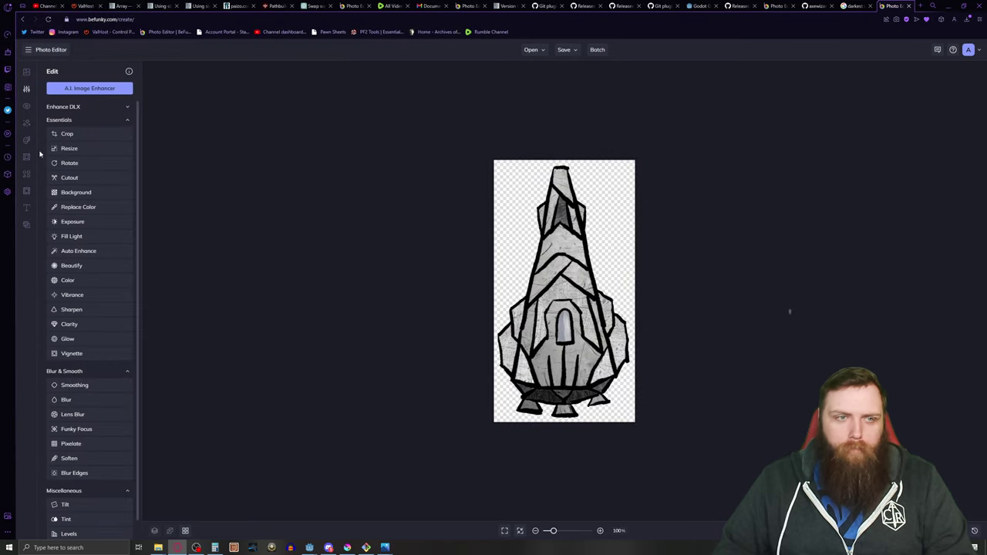
Rotate the ship image 90° clockwise and apply the rotation.
left_click(67, 164)
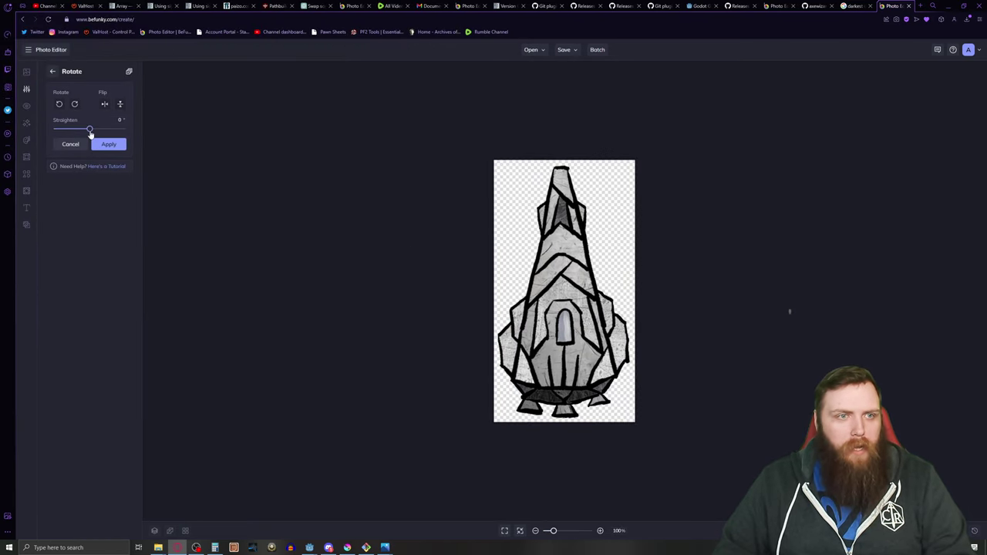
left_click(75, 104)
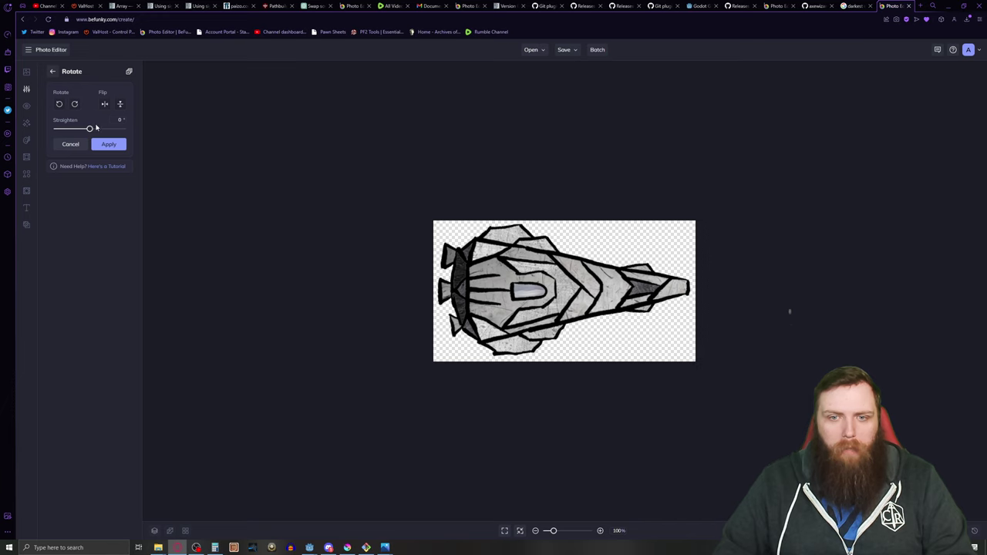
left_click(109, 144)
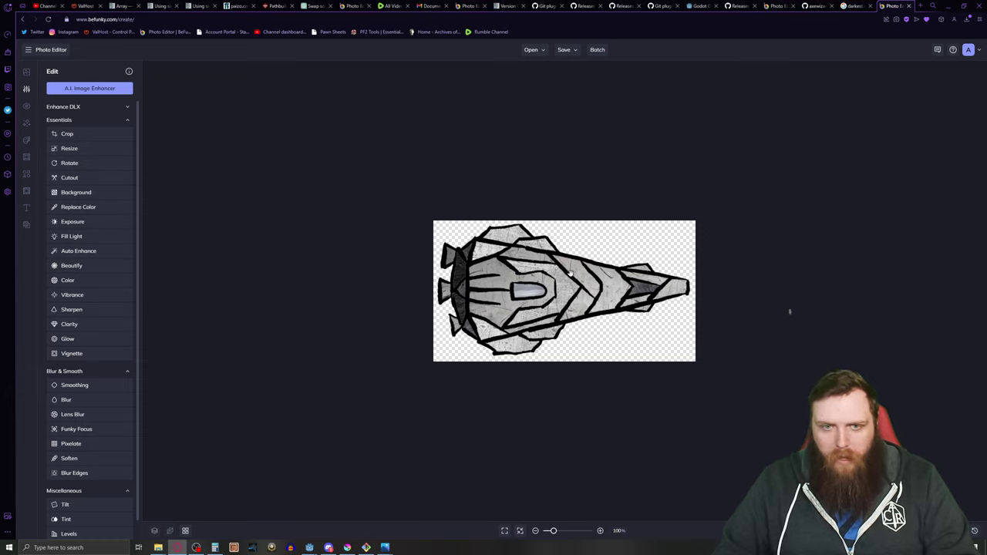
left_click(567, 51)
Save the ship as a watermark-free PNG named spr_synthocracyBattleFrigate.png and dismiss the popup.
left_click(586, 82)
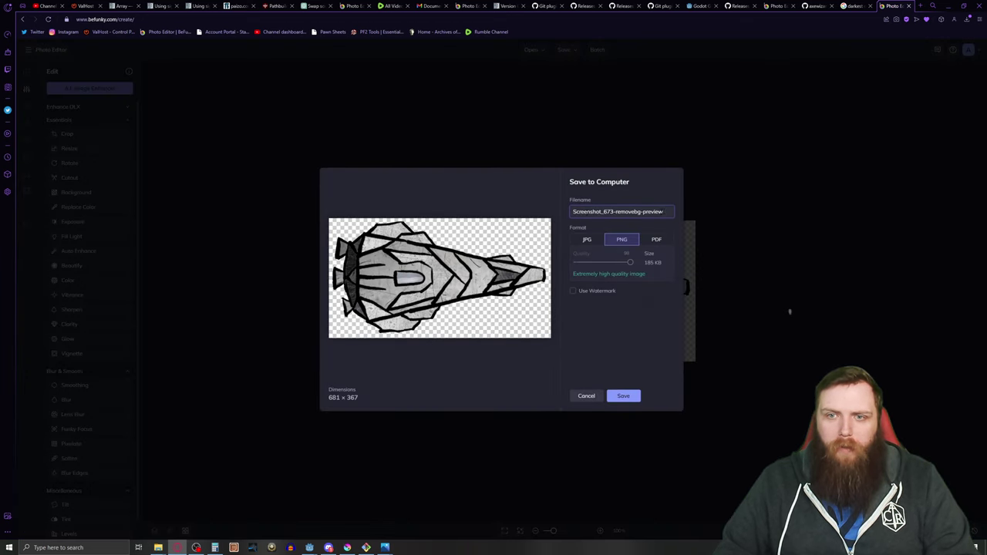
key("ctrl+a")
type("spr")
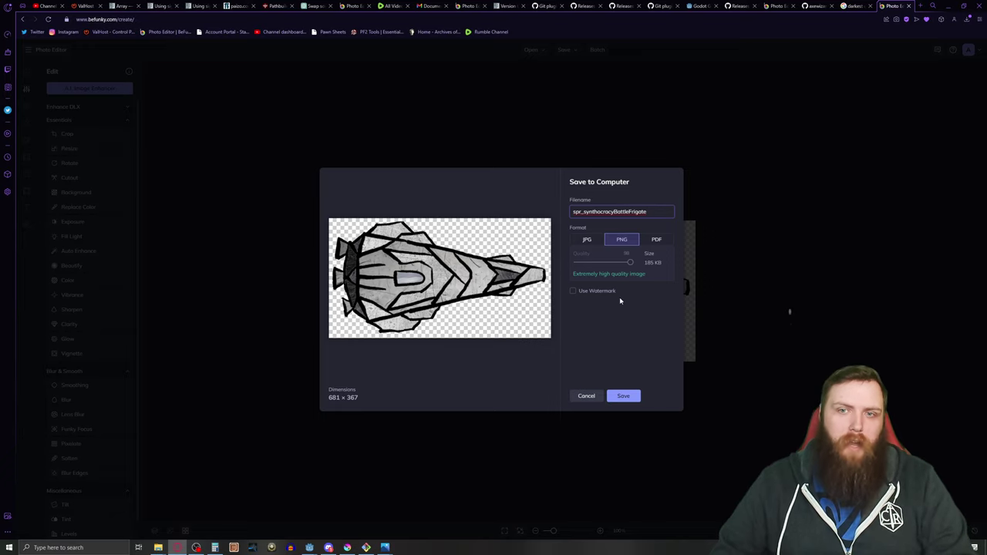
left_click(622, 396)
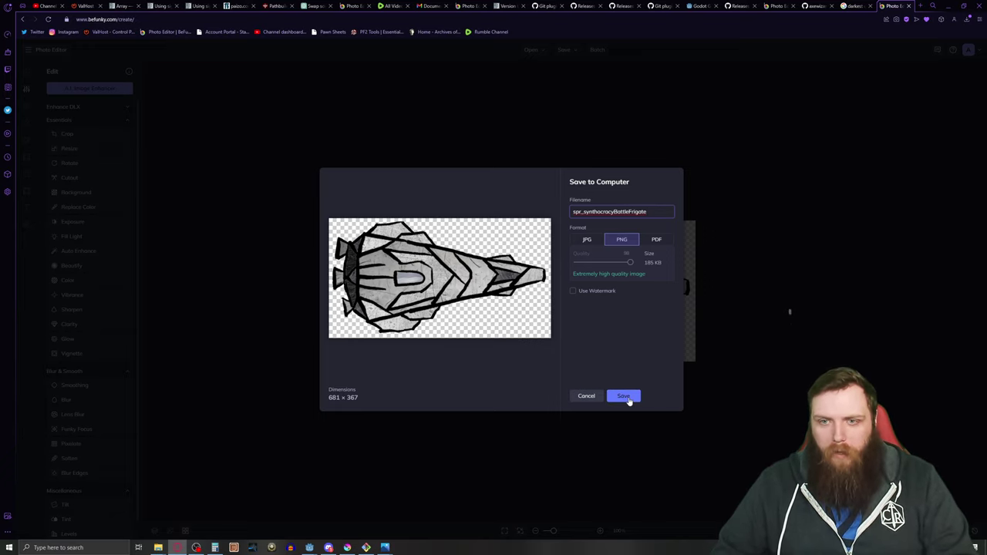
left_click(626, 397)
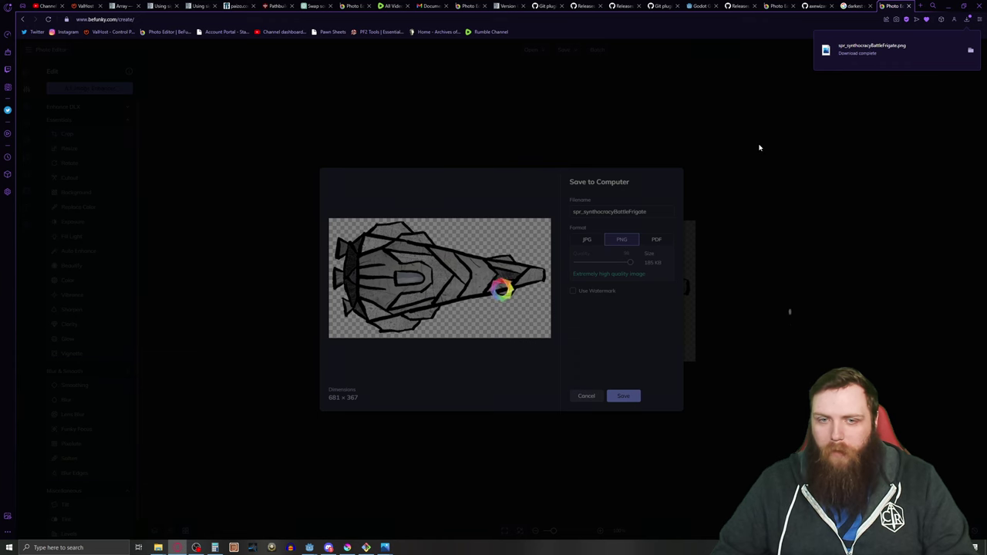
left_click(675, 175)
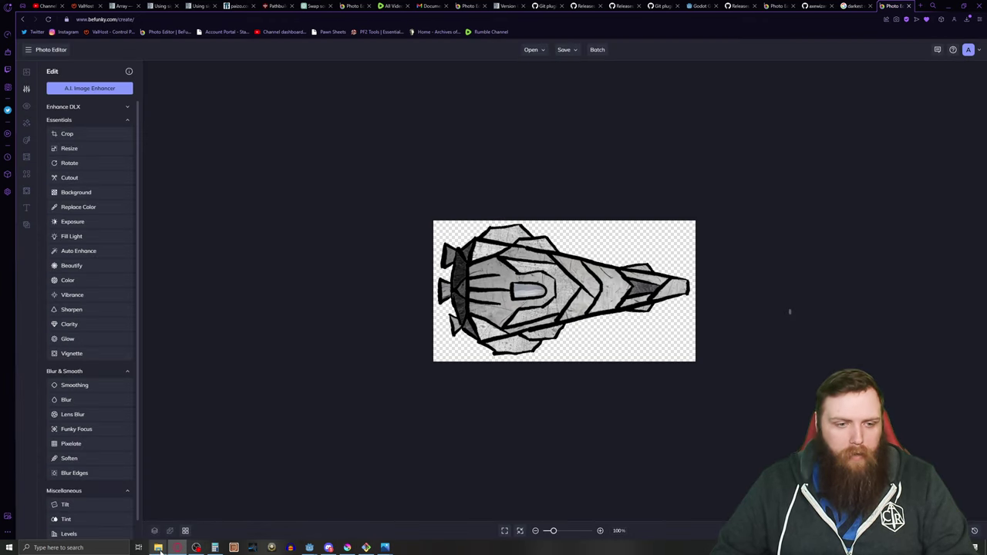
Open the Downloads folder and the HandDrawn sprites folder in Explorer windows.
mouse_move(159, 550)
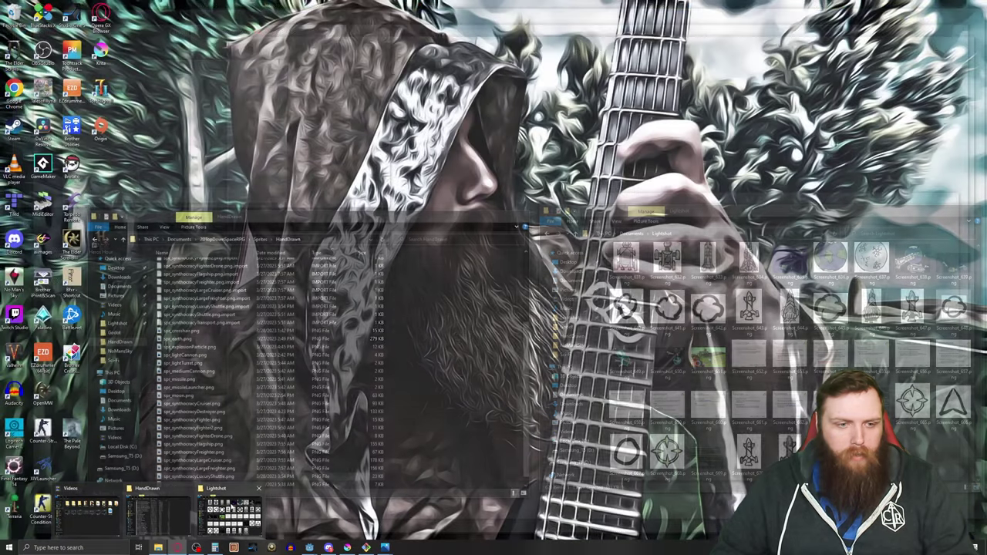
left_click(232, 513)
left_click(576, 271)
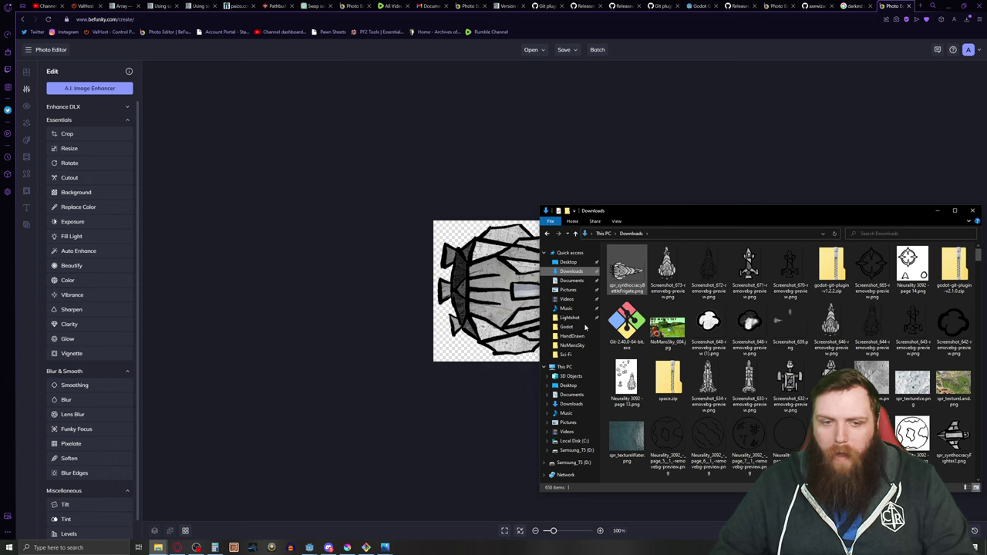
mouse_move(162, 549)
left_click(163, 527)
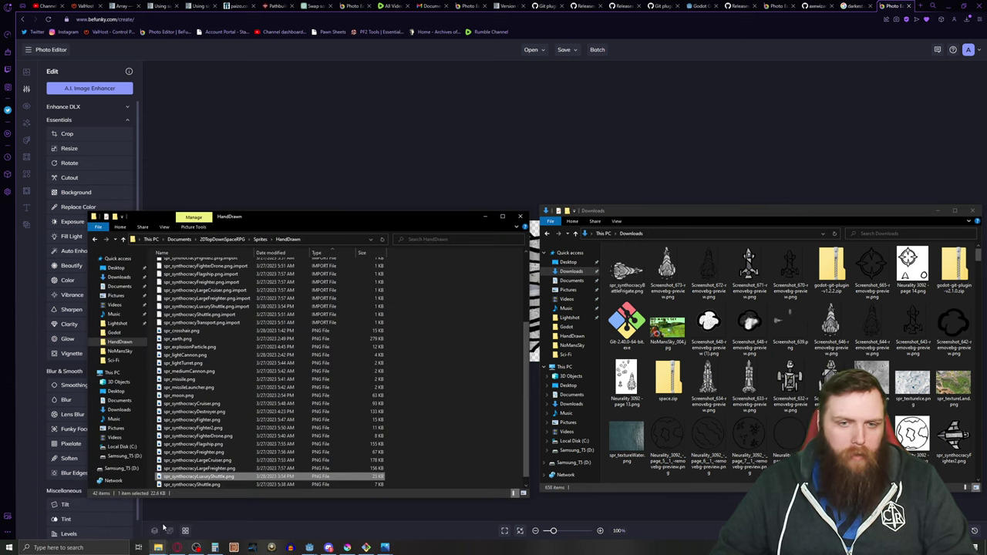
left_click_drag(359, 215, 366, 151)
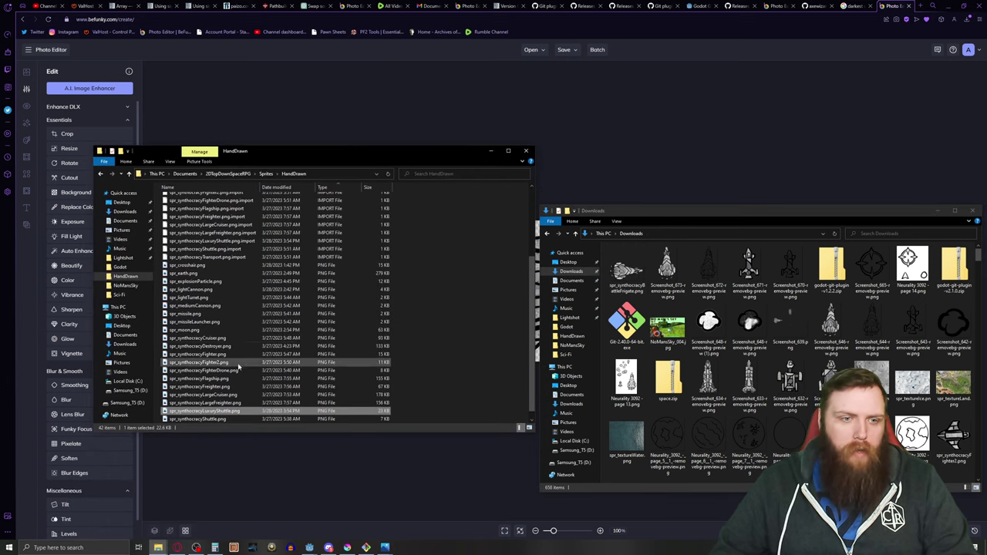
scroll(204, 352, "down", 1)
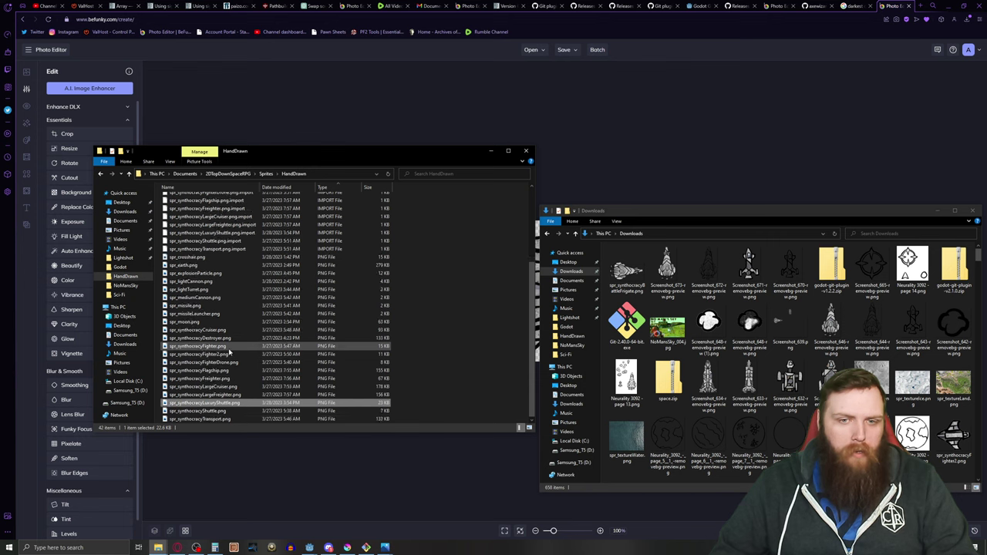
Move spr_synthocracyBattleFrigate.png into the HandDrawn folder and return to Godot.
left_click_drag(626, 270, 251, 355)
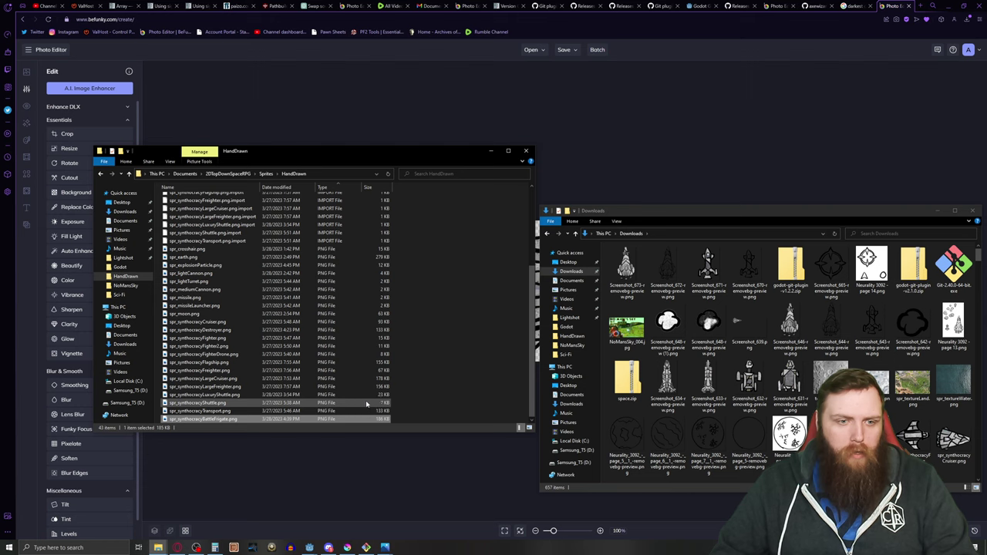
left_click(309, 548)
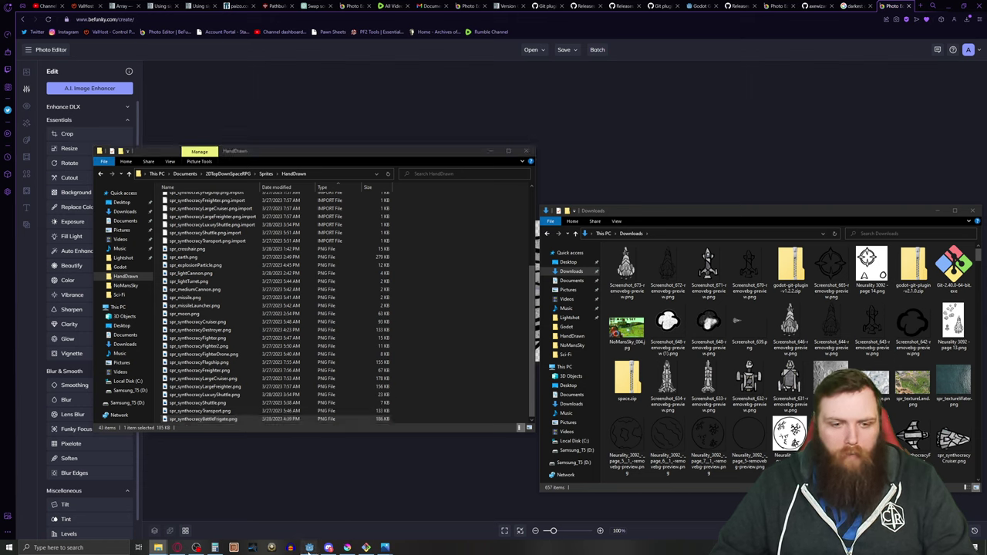
left_click(351, 511)
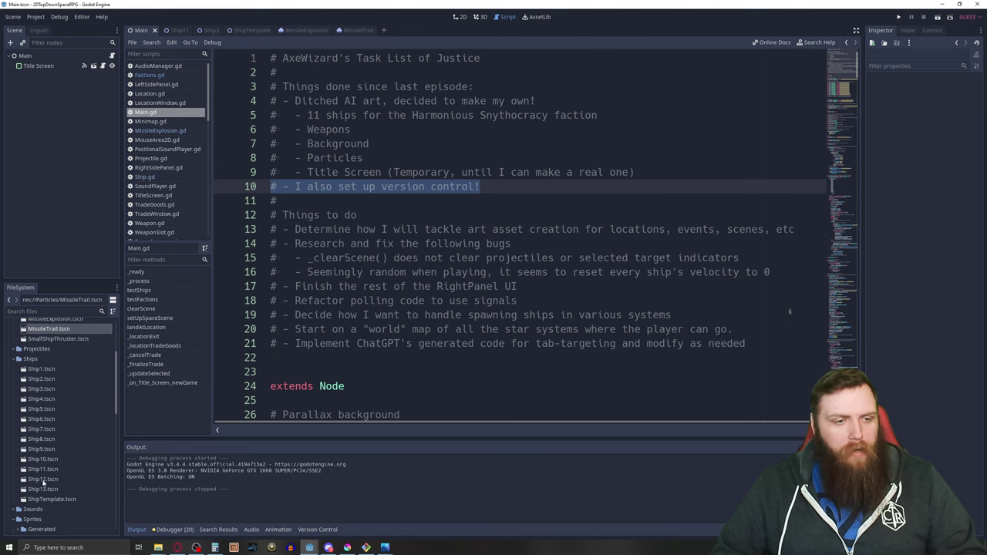
Open Ship12.tscn and hide its Area2D, Shield and Sprite nodes, leaving thrusters and weapon slots.
double_click(43, 480)
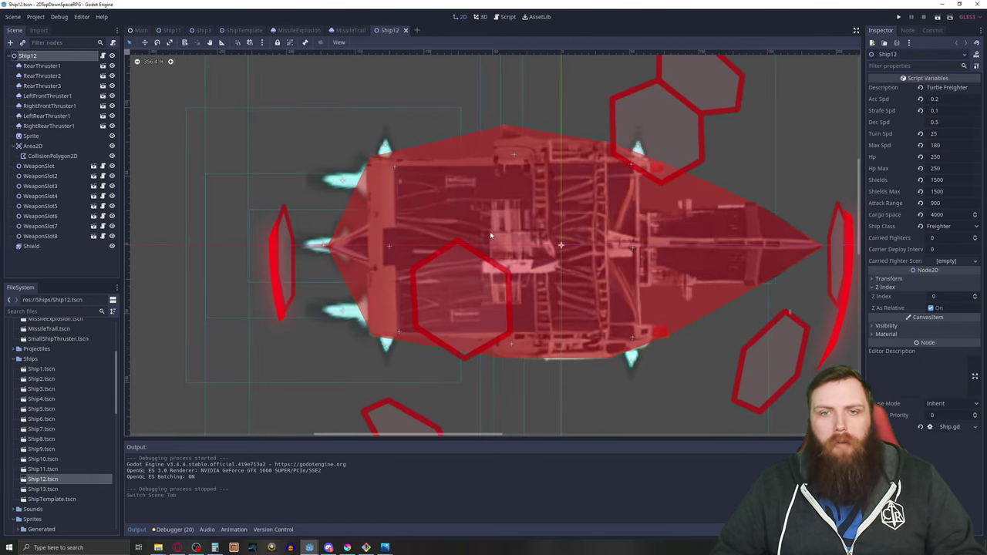
scroll(489, 231, "down", 3)
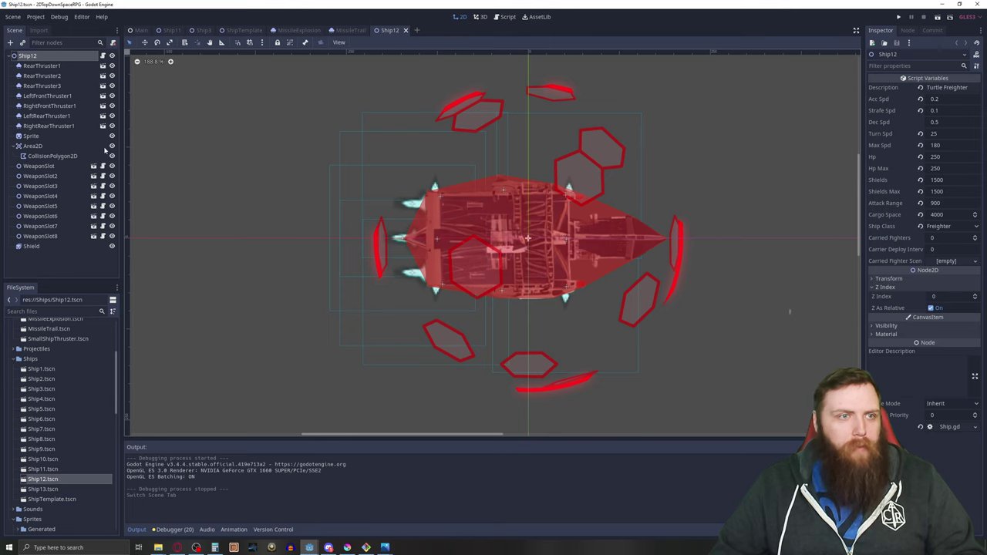
left_click(111, 146)
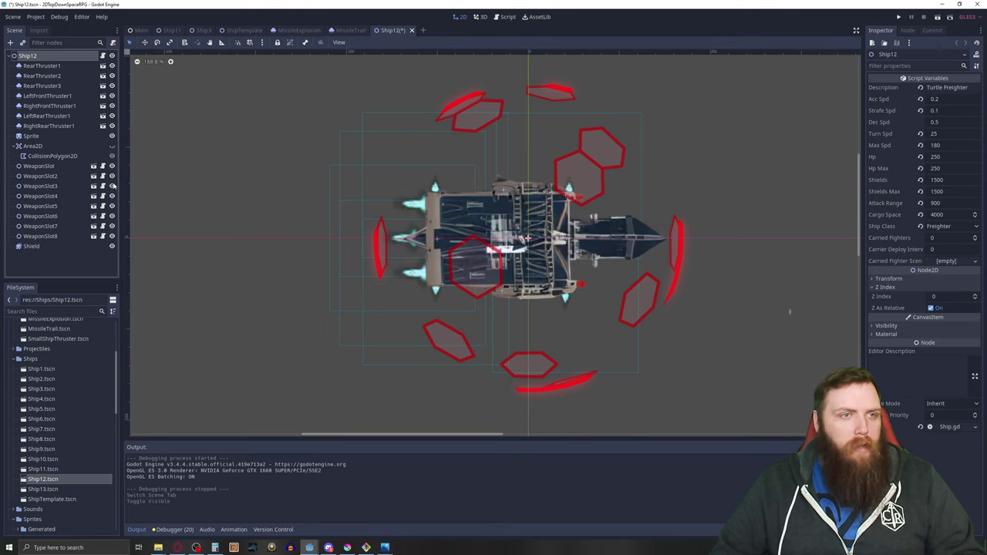
left_click(112, 246)
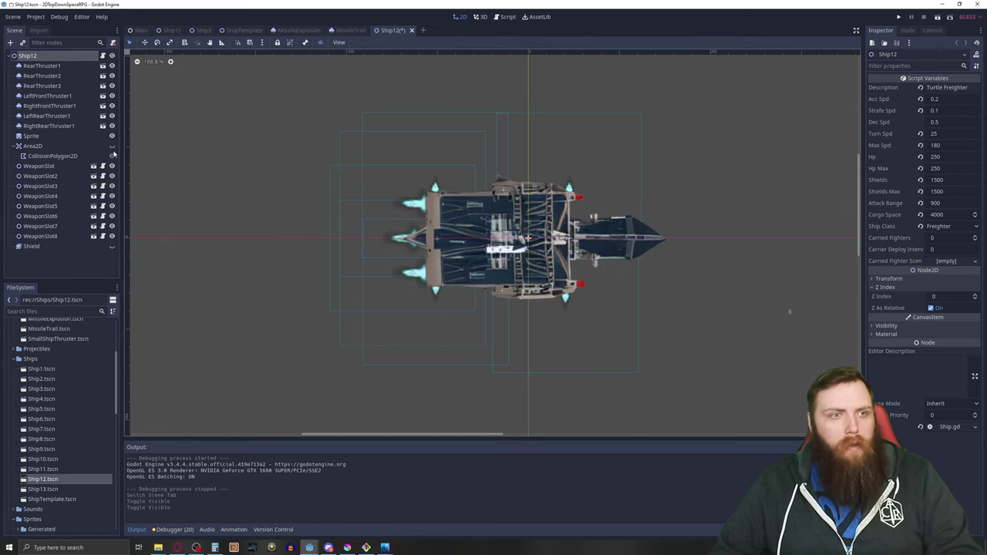
left_click(112, 136)
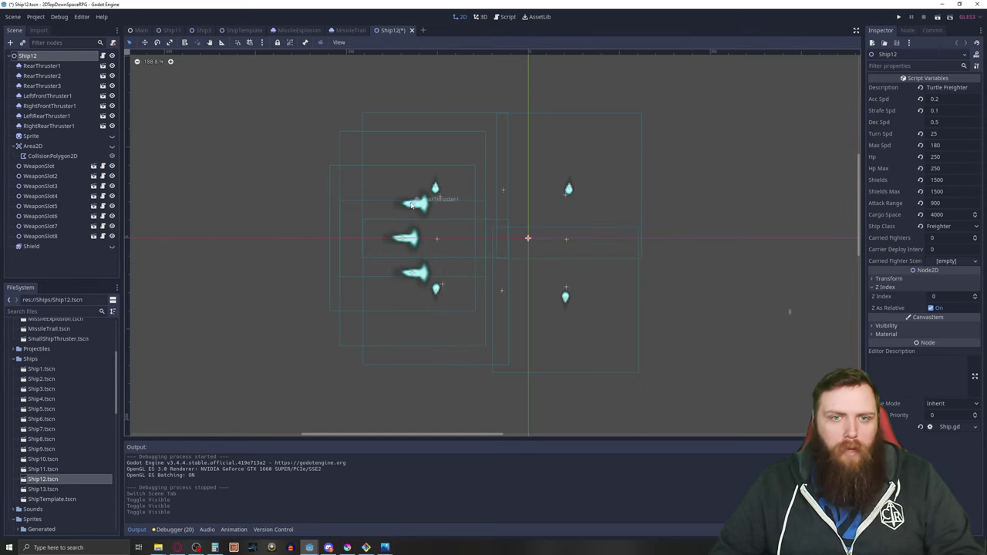
Spread the three rear thrusters left and the four side thrusters further up and down.
left_click_drag(412, 204, 202, 175)
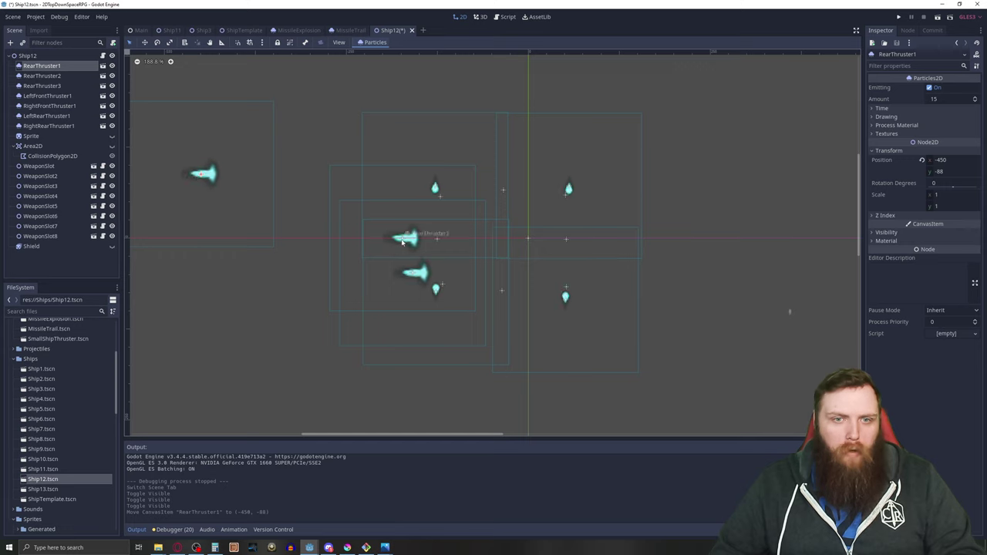
left_click_drag(402, 242, 198, 225)
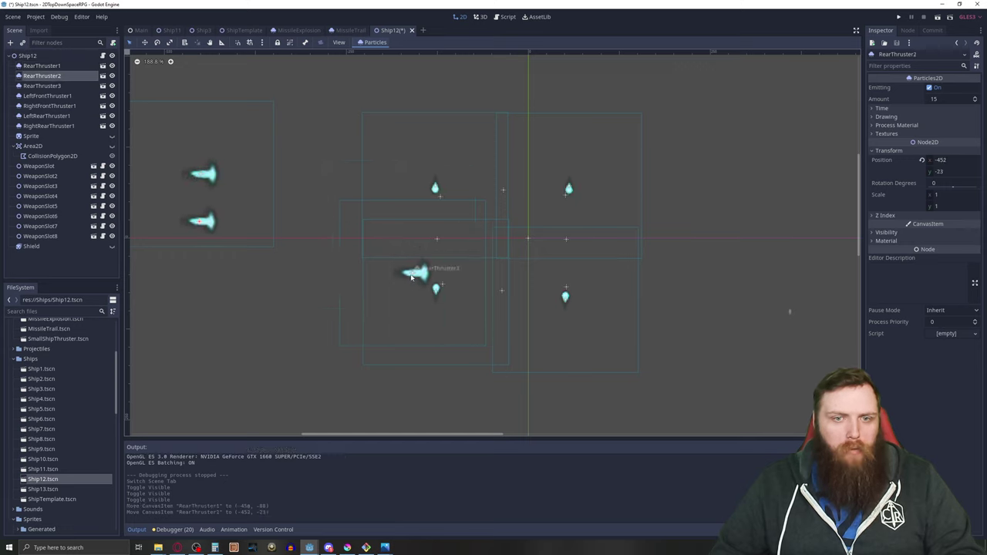
left_click_drag(411, 277, 197, 266)
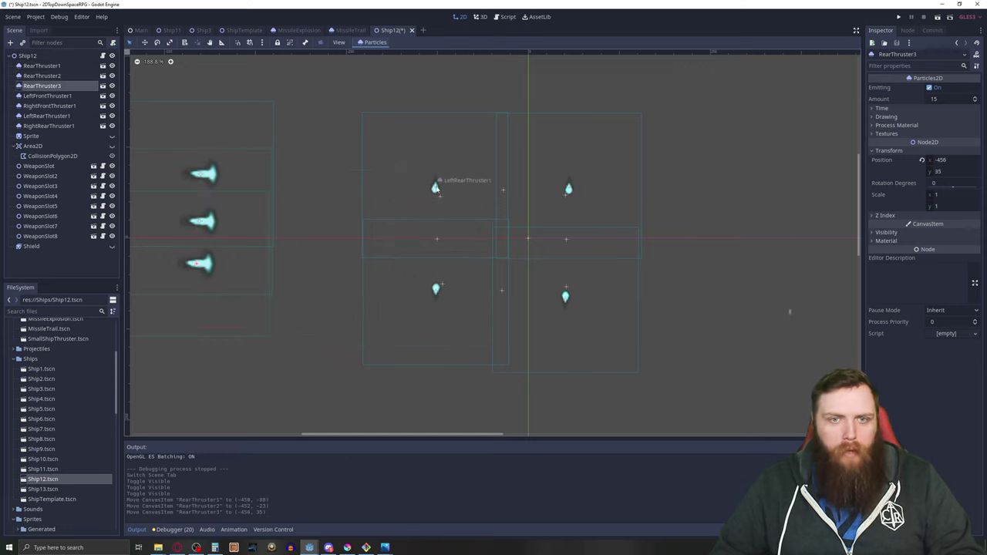
left_click_drag(434, 185, 402, 73)
left_click_drag(569, 188, 595, 74)
left_click_drag(437, 295, 348, 396)
left_click_drag(566, 301, 597, 410)
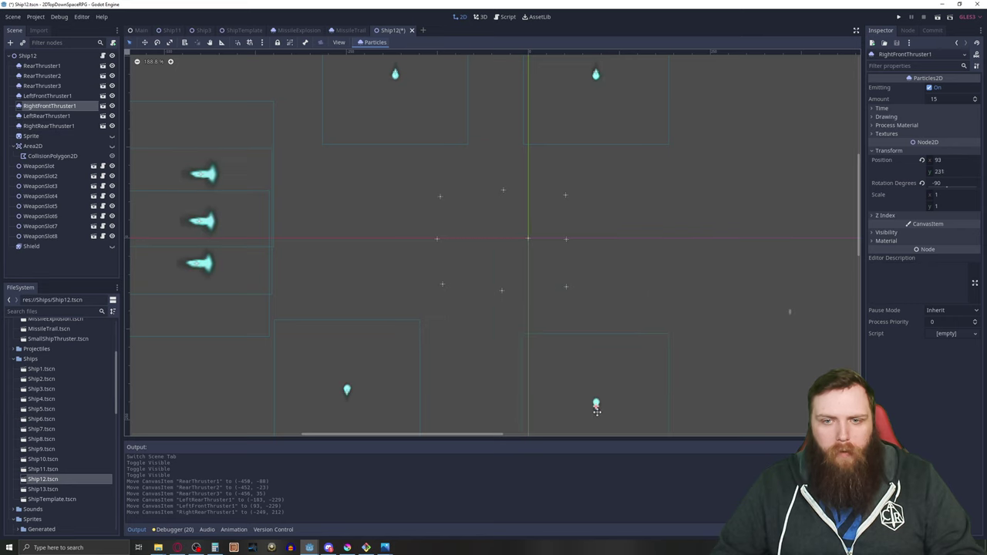
Move all eight weapon slots into a column on the right side of the viewport.
left_click_drag(568, 197, 802, 171)
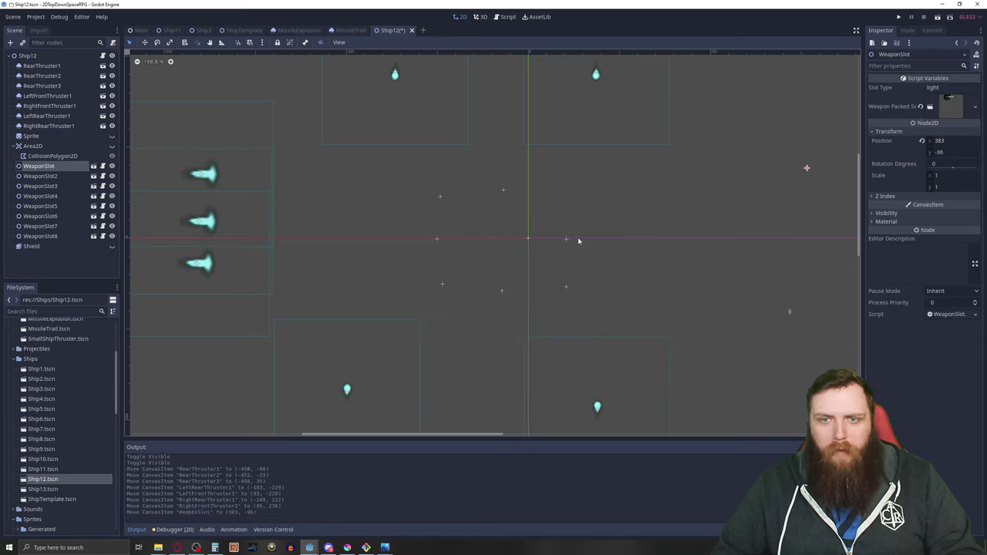
left_click_drag(569, 237, 815, 184)
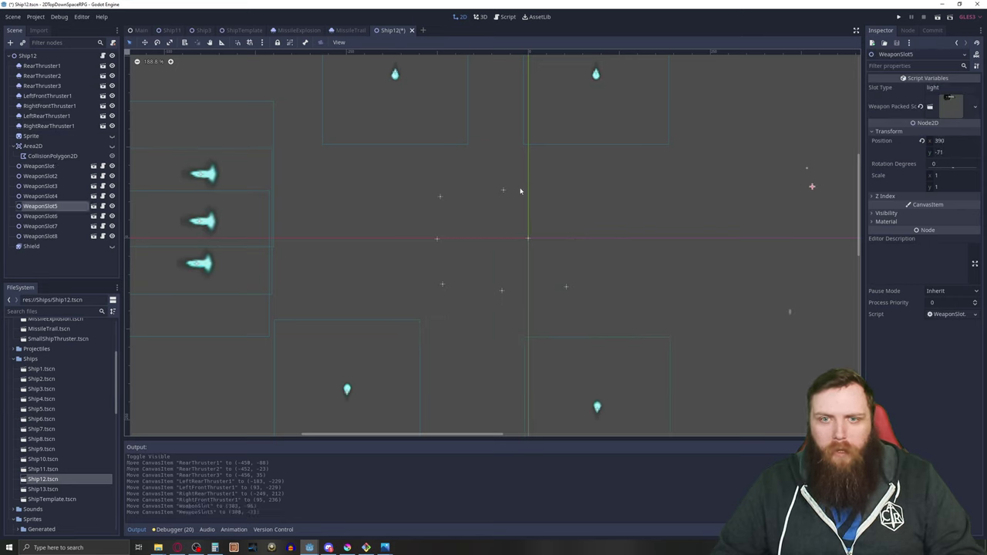
left_click_drag(503, 189, 811, 151)
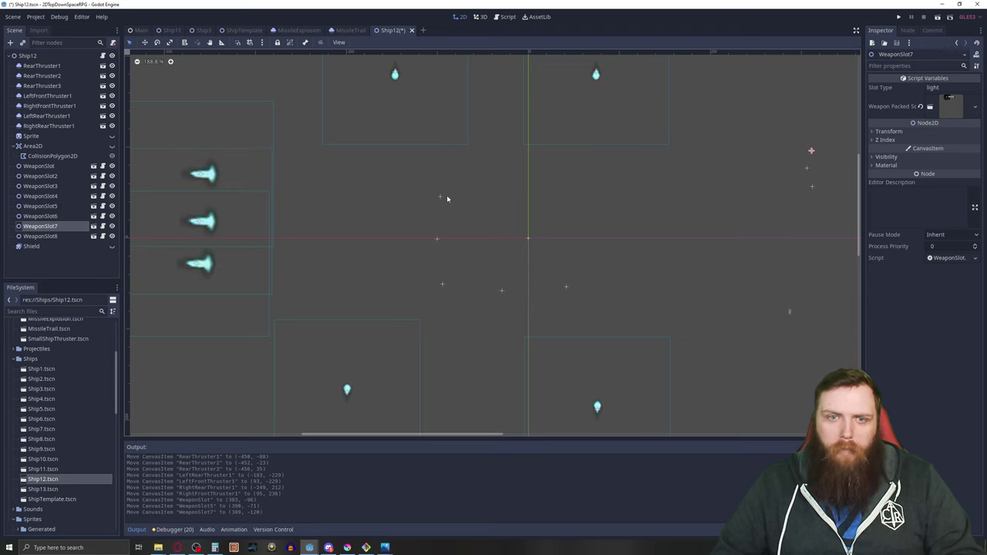
left_click_drag(445, 199, 831, 208)
left_click_drag(568, 286, 826, 225)
left_click_drag(501, 291, 826, 246)
left_click_drag(437, 240, 837, 268)
left_click_drag(442, 284, 834, 288)
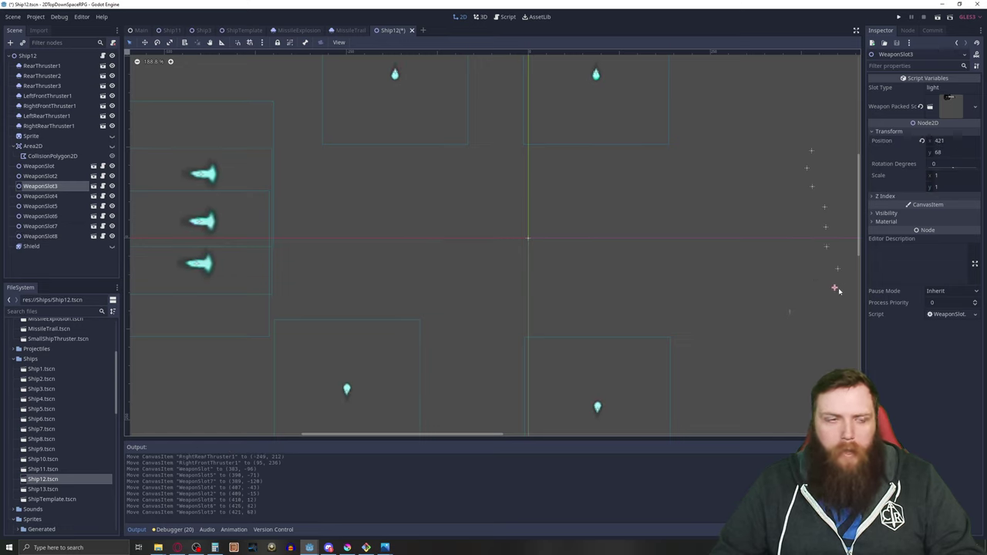
Make the Sprite visible again and set its texture to spr_synthocracyBattleFrigate.png.
left_click(112, 136)
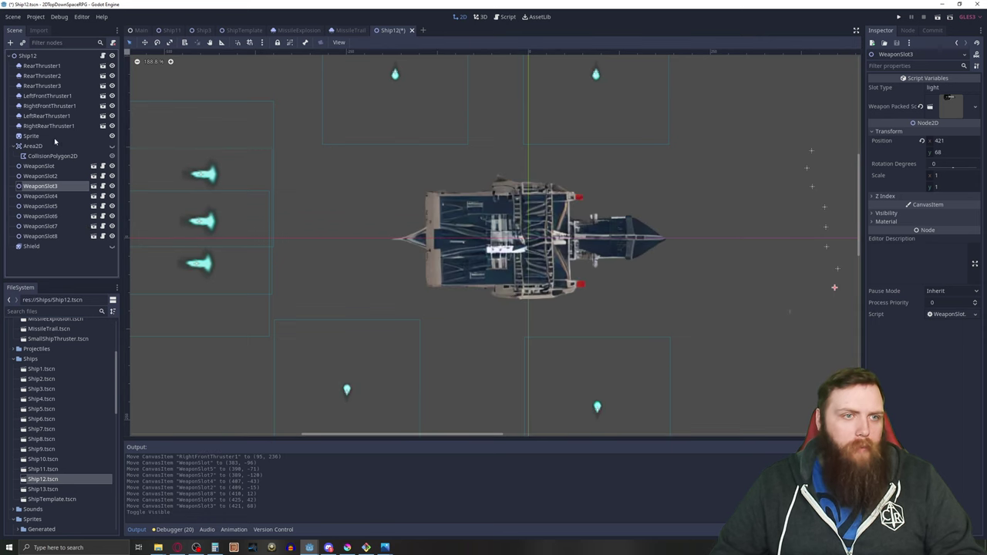
left_click(54, 136)
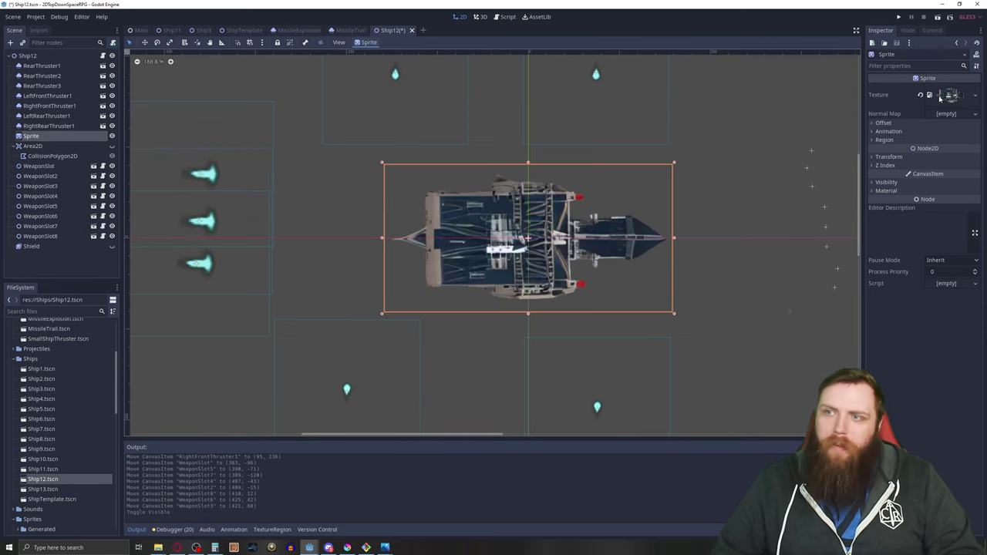
scroll(65, 389, "down", 10)
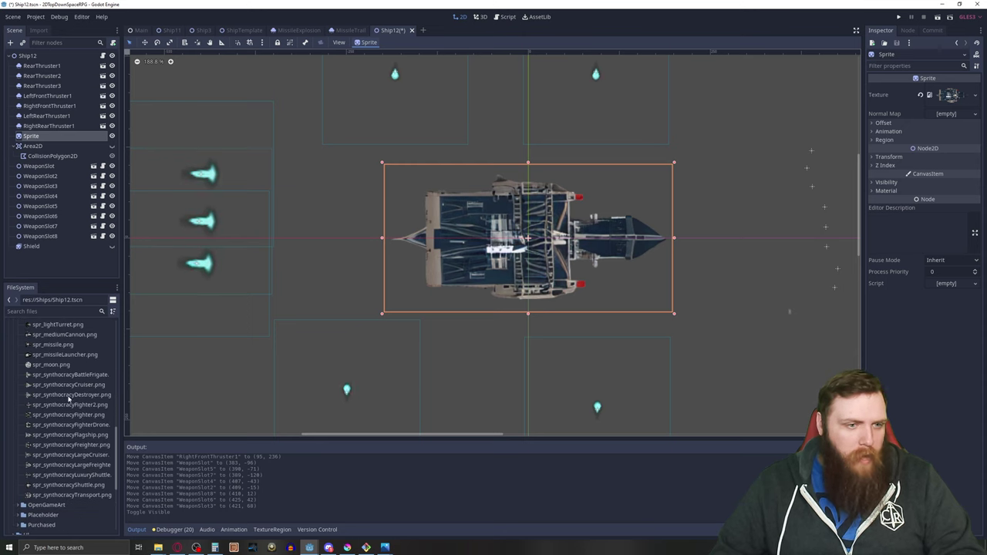
mouse_move(66, 376)
left_mouse_down()
mouse_move(434, 232)
mouse_move(520, 239)
mouse_move(816, 173)
mouse_move(885, 113)
mouse_move(960, 96)
mouse_move(950, 96)
left_mouse_up()
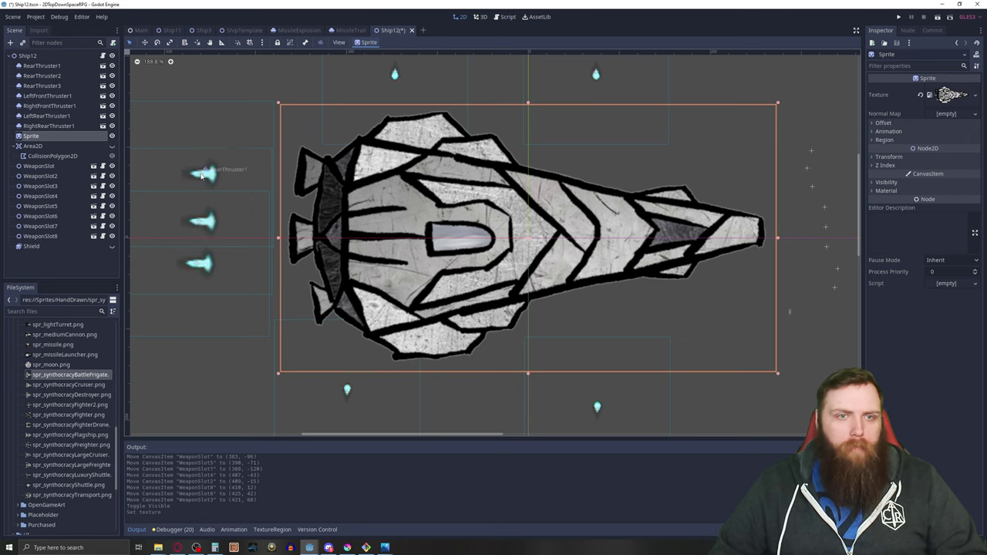
Place RearThruster1-3 and LeftRearThruster1 on the new hull, adding a duplicate LeftRearThruster2 at the upper rear.
left_click_drag(199, 176, 286, 167)
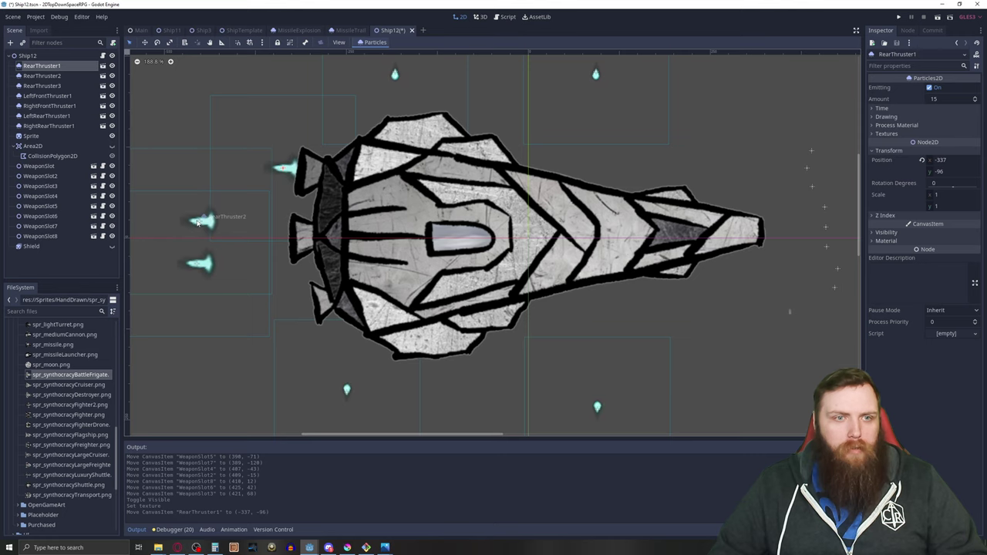
left_click_drag(199, 223, 276, 237)
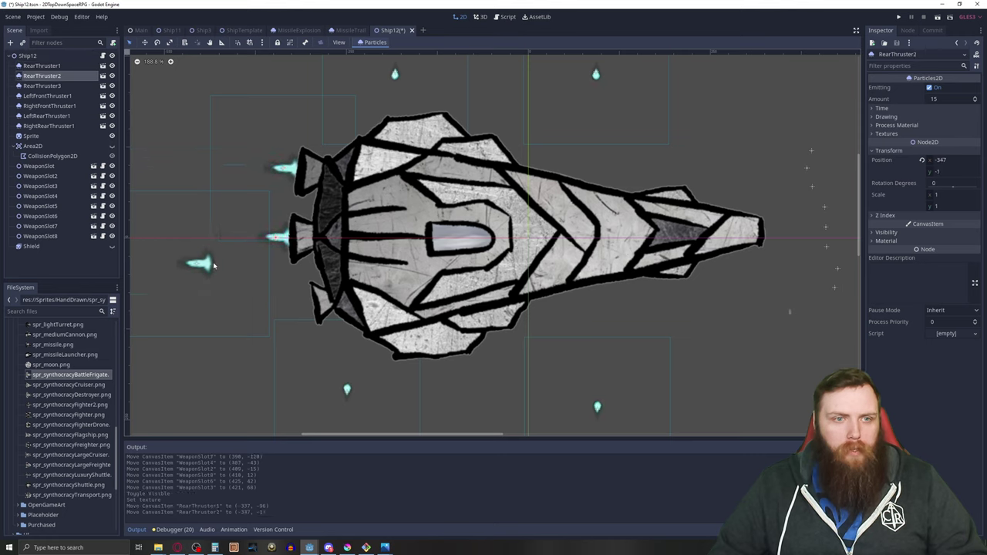
left_click_drag(199, 265, 306, 308)
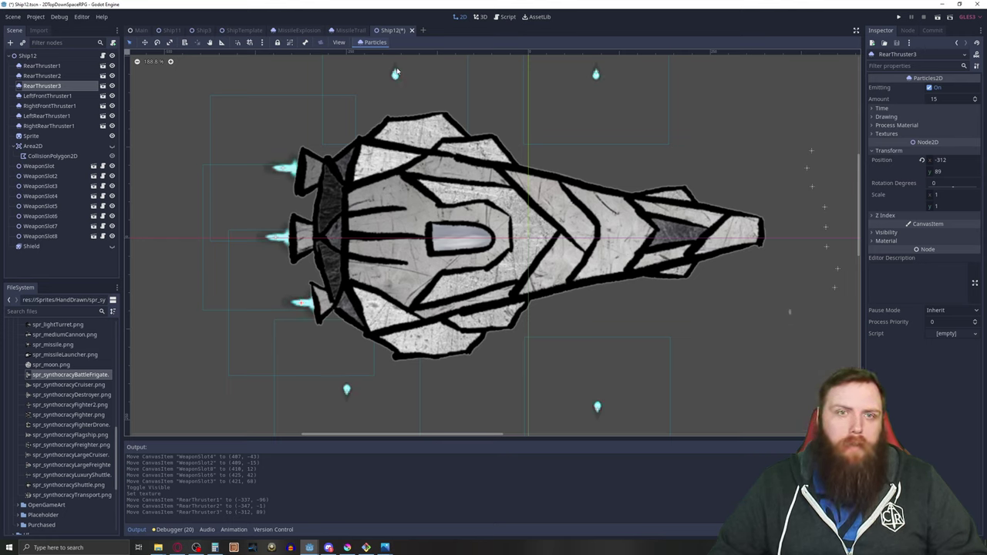
left_click_drag(395, 74, 359, 132)
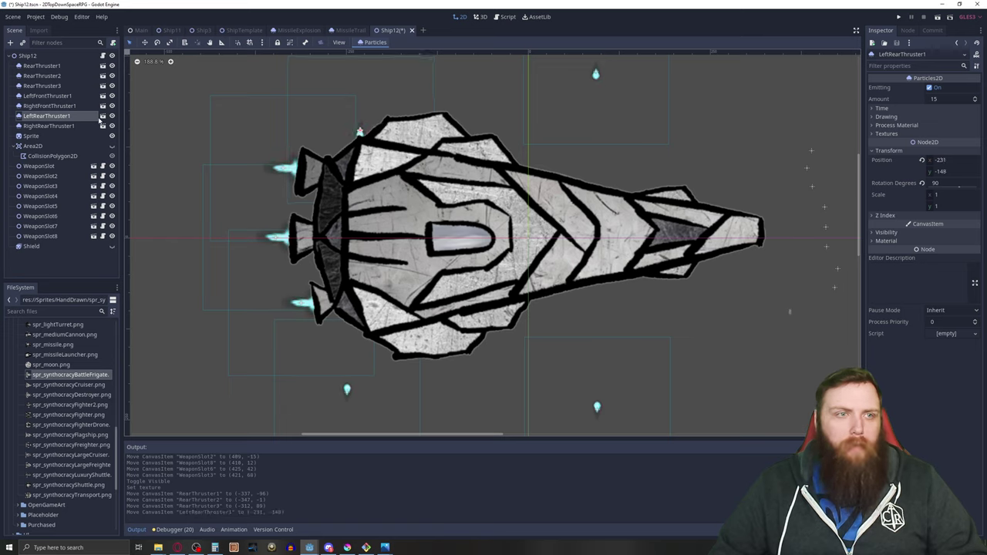
right_click(50, 117)
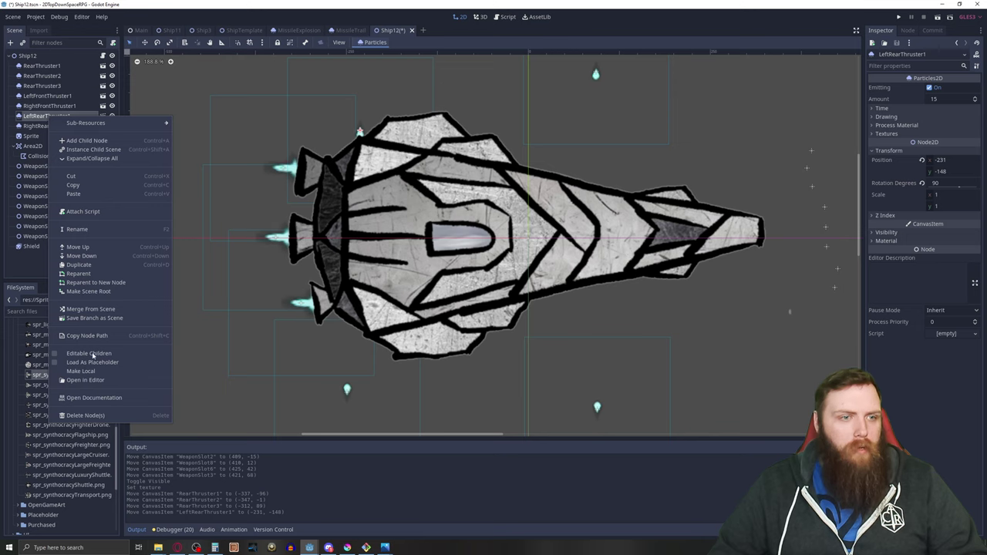
left_click(78, 265)
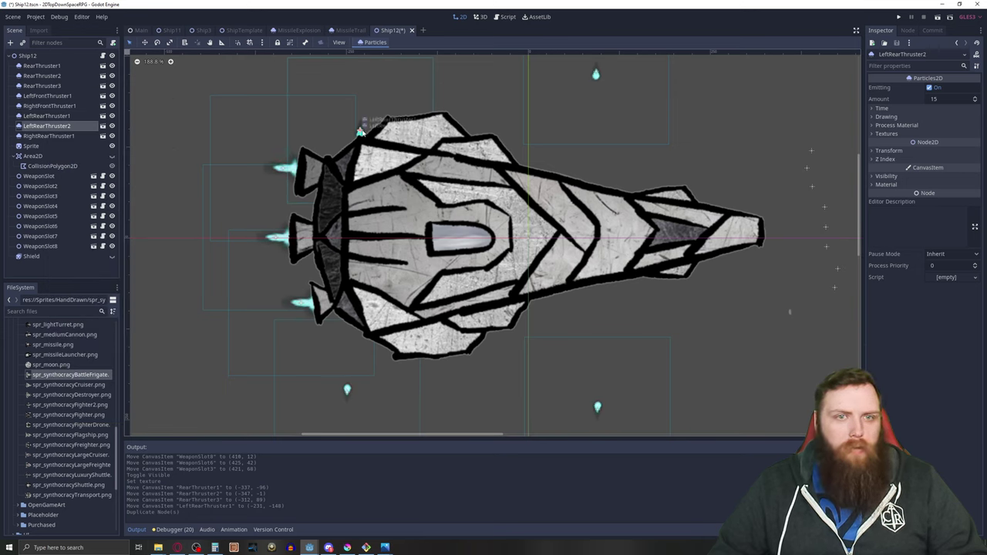
left_click_drag(366, 133, 332, 151)
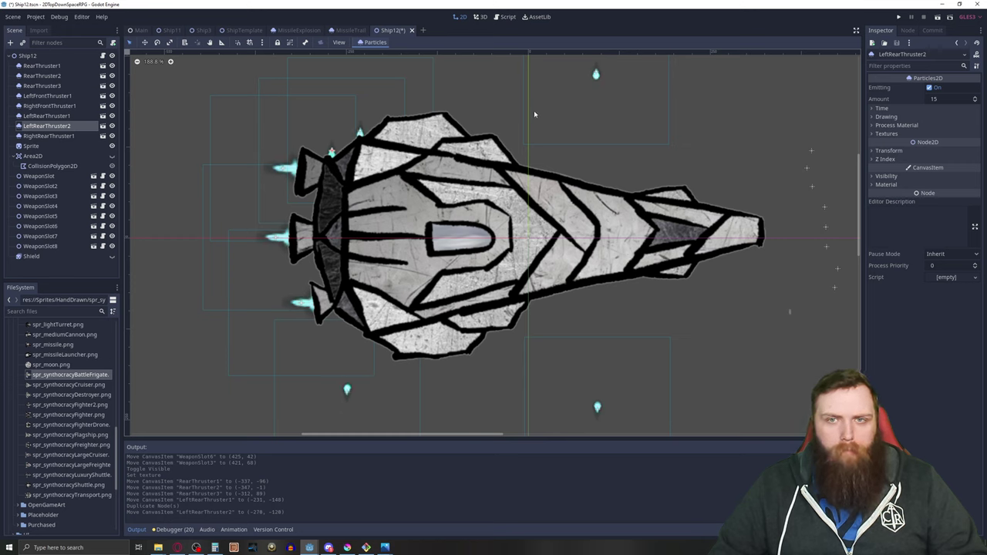
Put both front thrusters on the nose and add a duplicate RightRearThruster2 at the lower rear.
left_click_drag(594, 74, 727, 204)
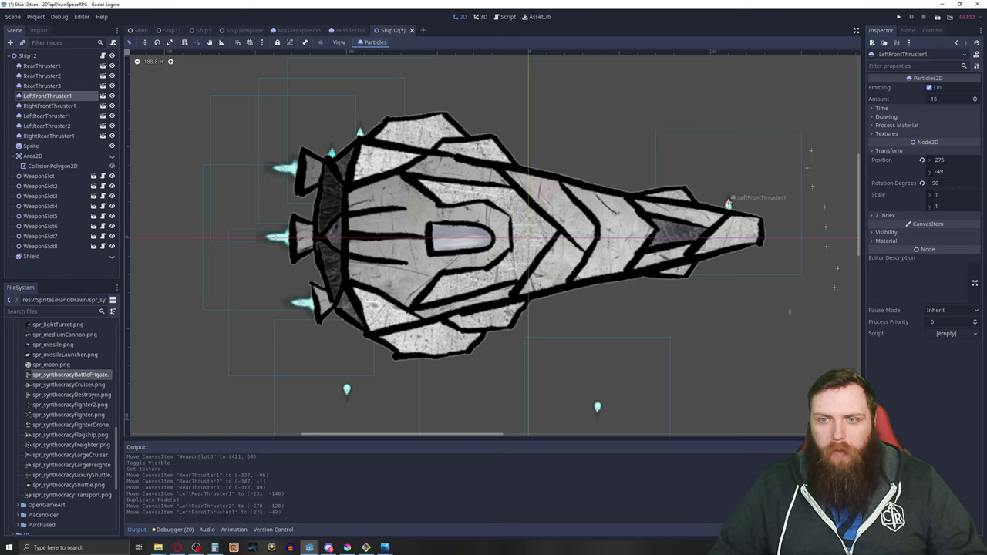
left_click_drag(597, 409, 731, 257)
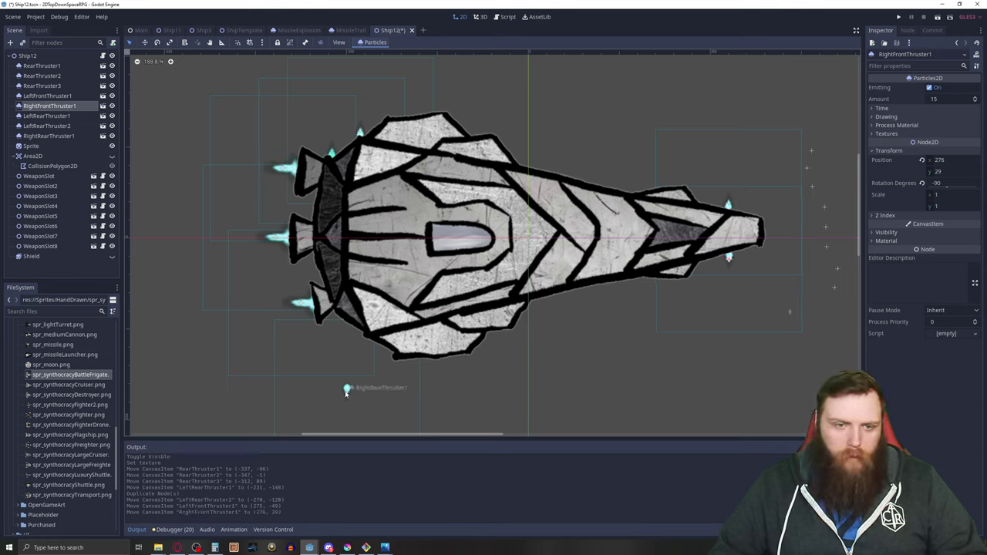
left_click_drag(346, 389, 368, 343)
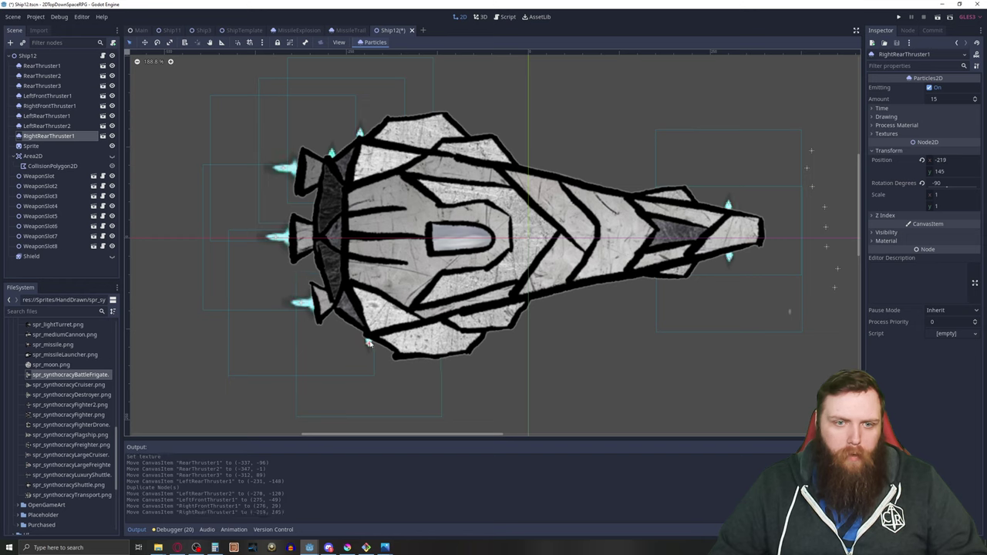
right_click(45, 138)
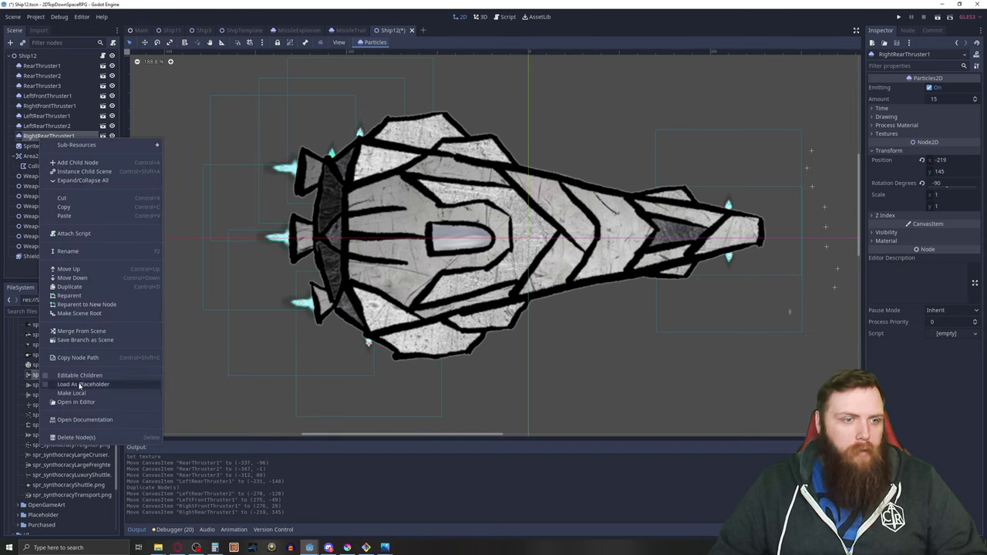
left_click(69, 286)
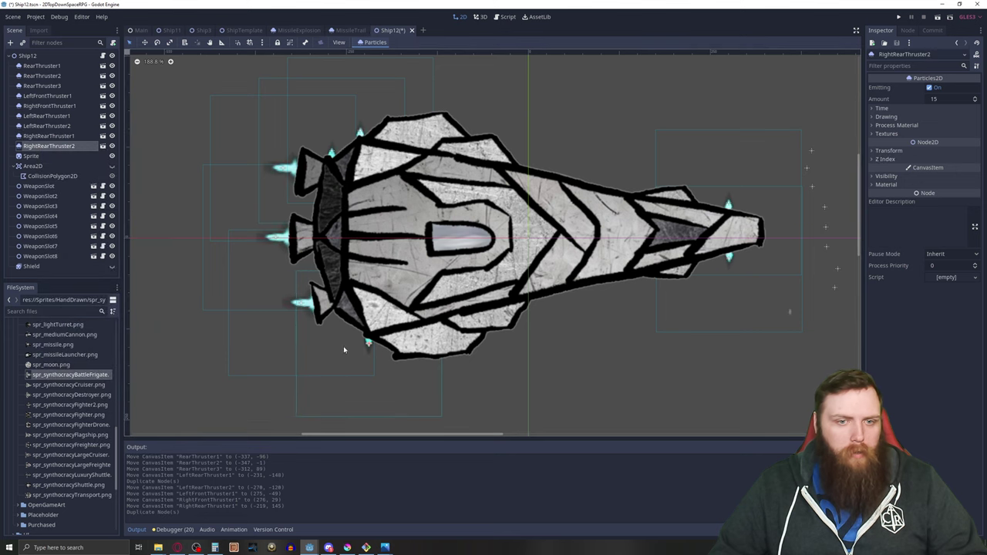
left_click_drag(369, 342, 337, 319)
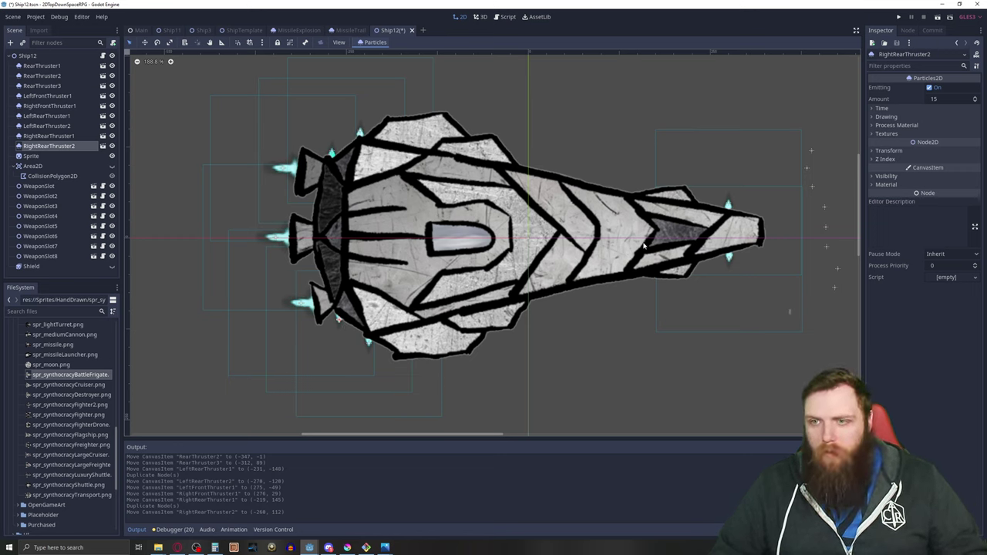
Show the CollisionPolygon2D and stretch its front points out to the ship's nose.
left_click(112, 176)
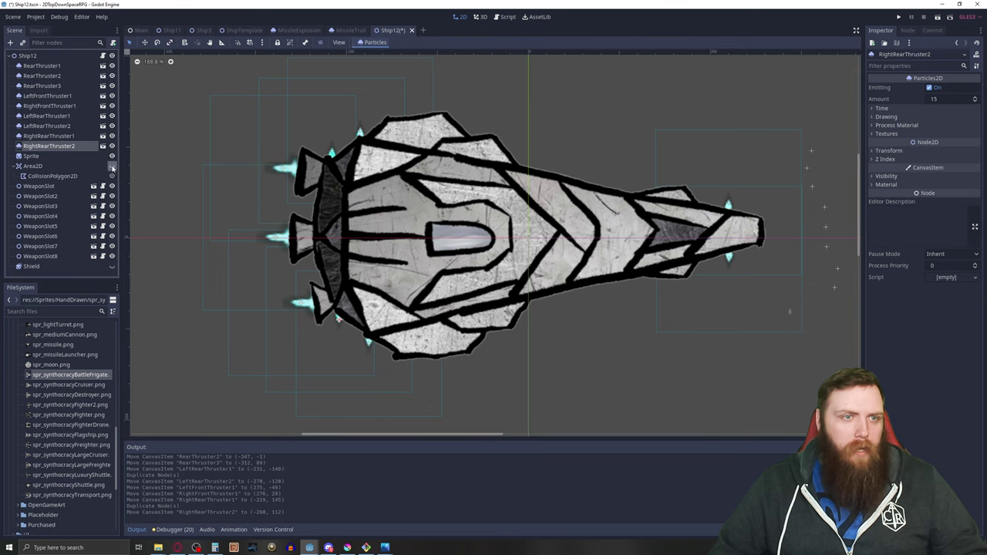
left_click(596, 249)
left_click_drag(668, 242, 762, 246)
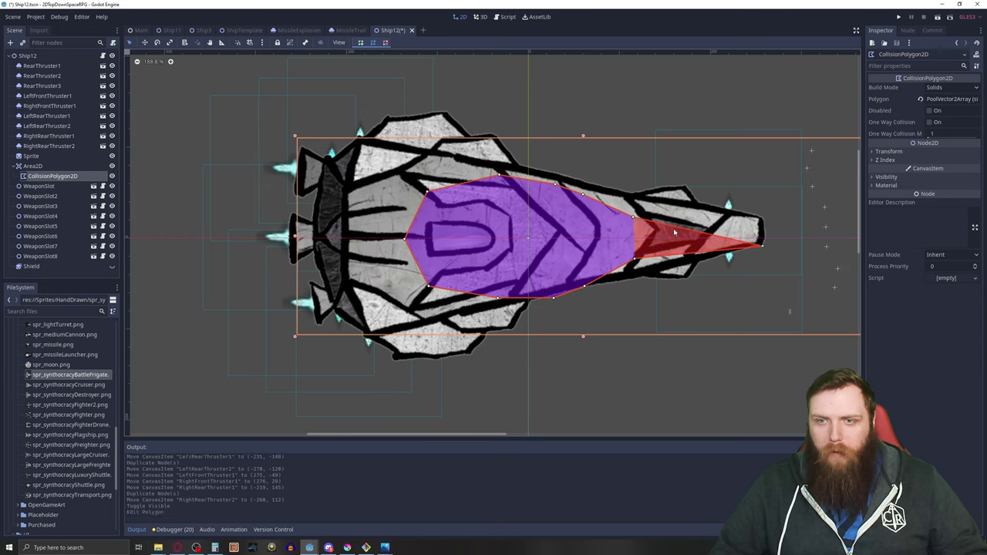
left_click_drag(635, 220, 761, 221)
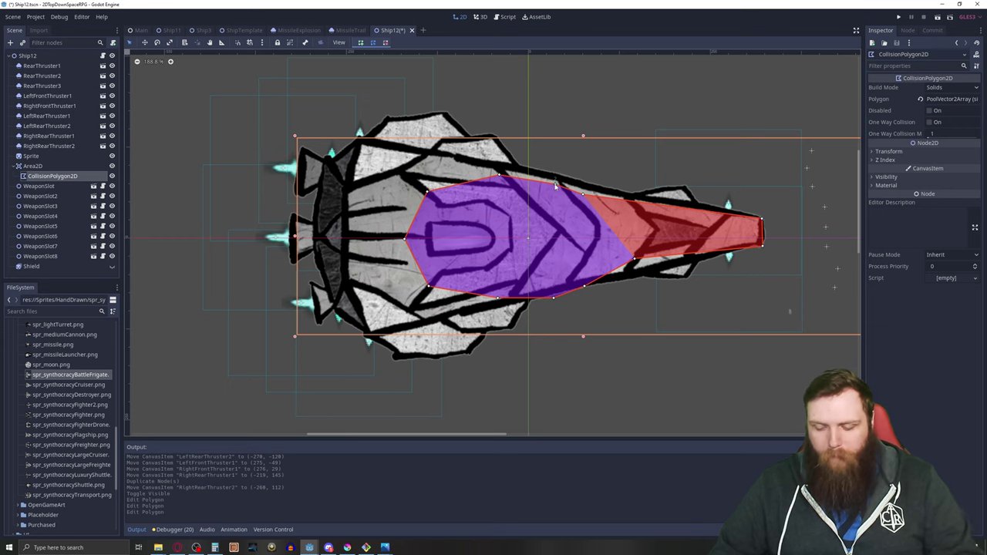
Delete eight surplus collision polygon points along the top, bottom and left edges.
right_click(555, 184)
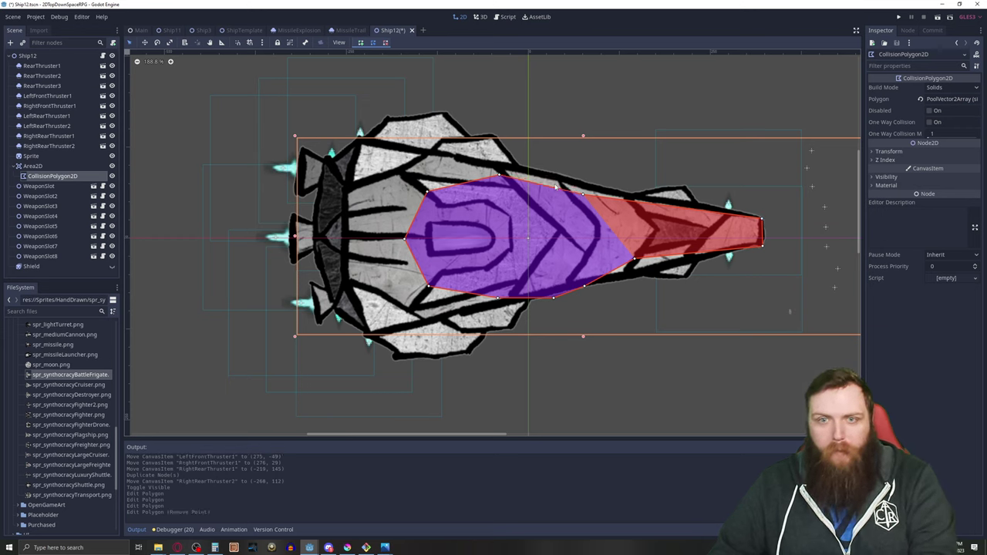
right_click(500, 177)
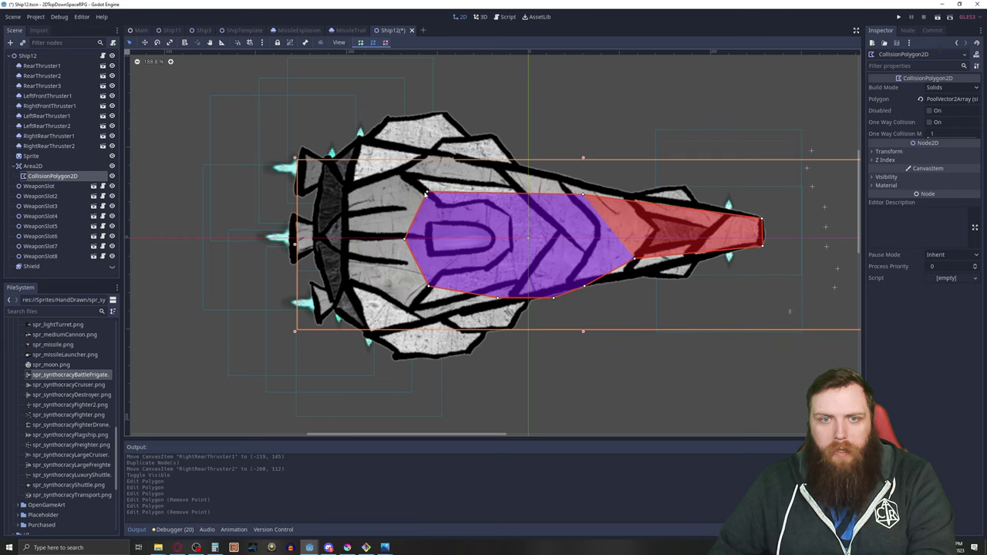
right_click(427, 193)
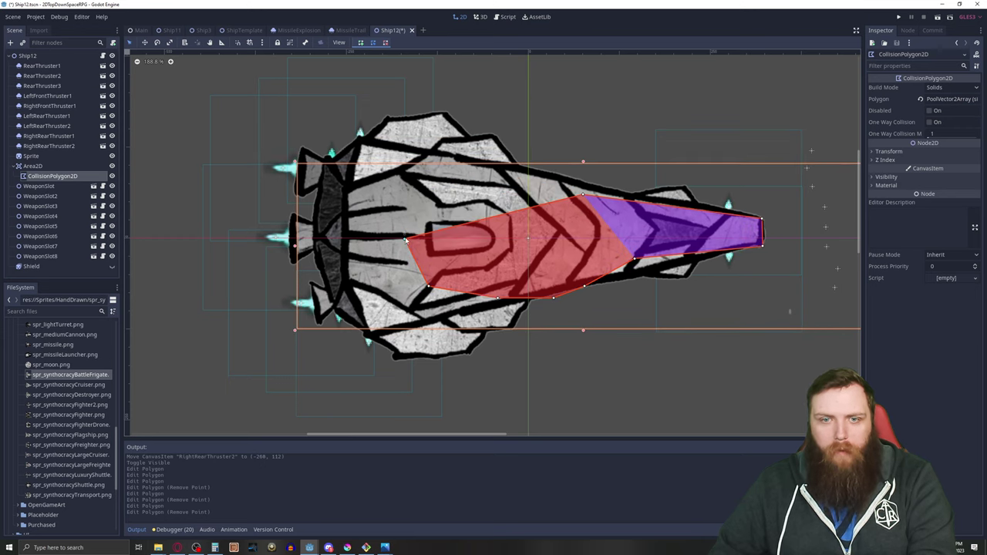
right_click(407, 240)
right_click(552, 298)
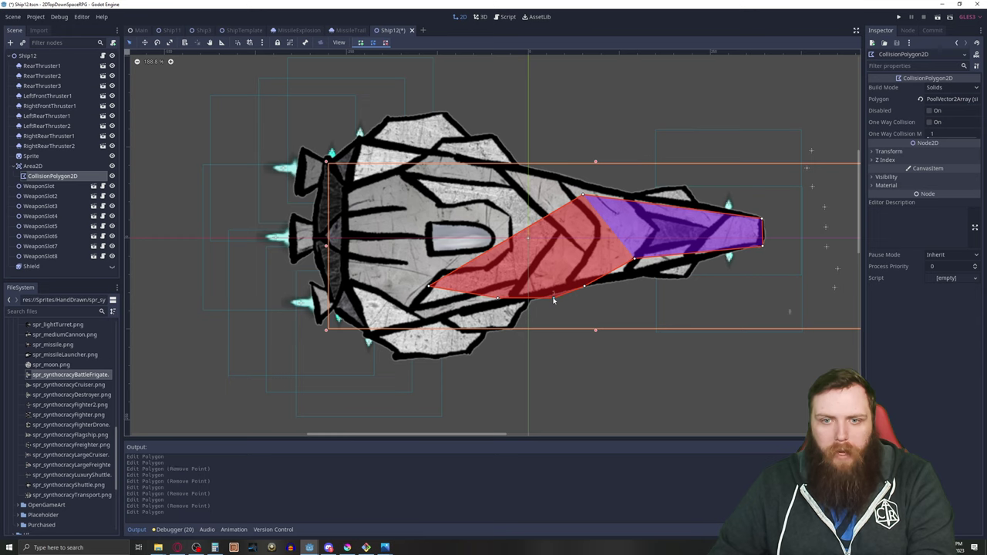
right_click(584, 287)
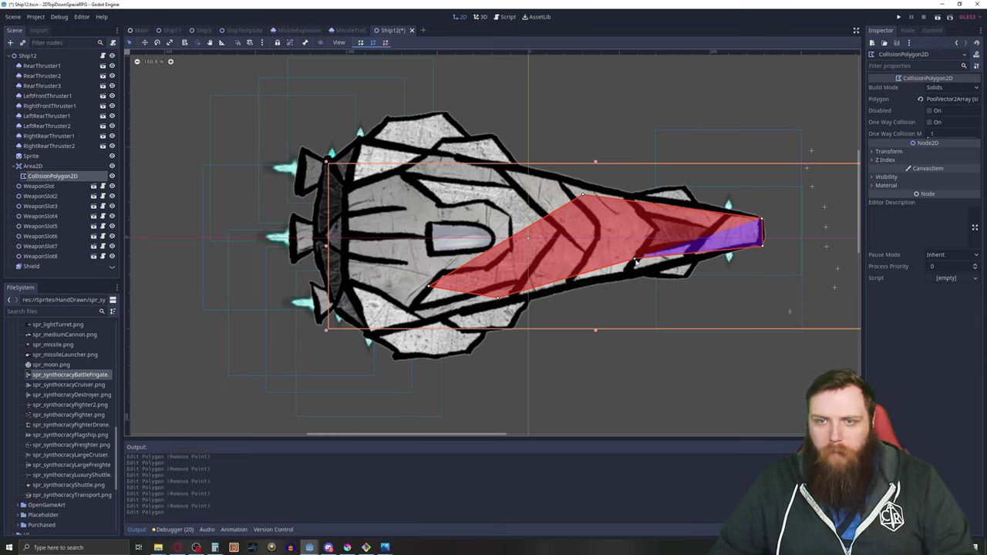
right_click(635, 261)
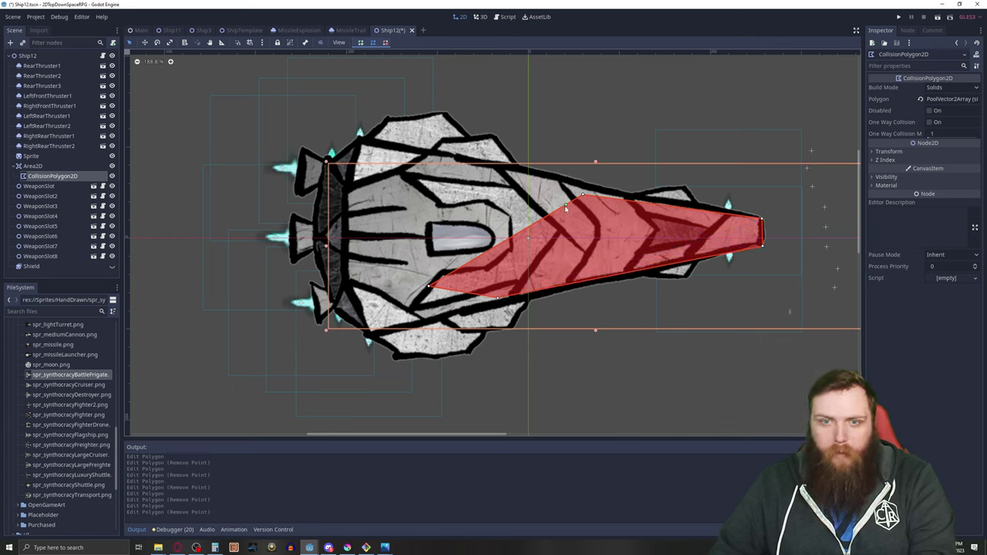
right_click(498, 300)
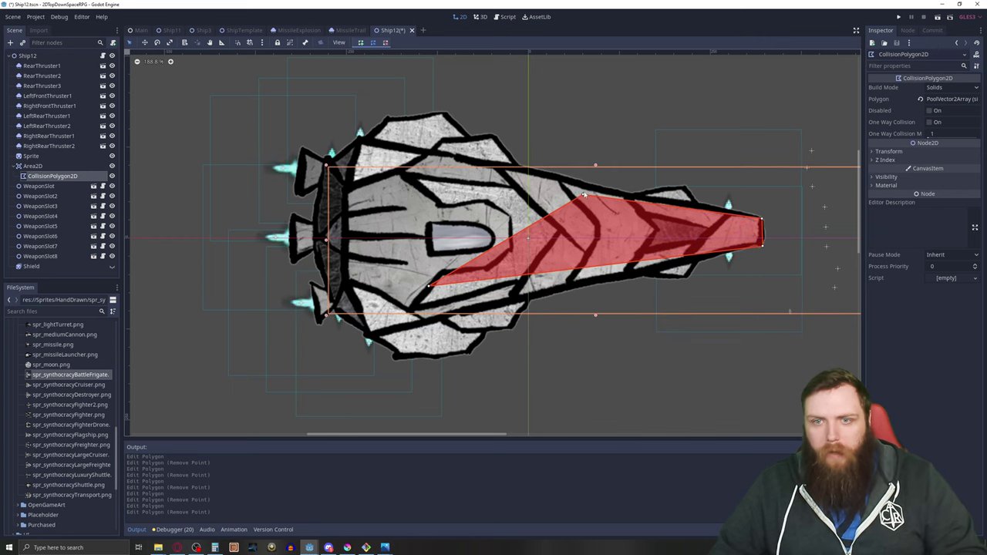
Fit the polygon to the upper, lower and rear hull with new points, then show the Shield.
left_click_drag(580, 197, 442, 113)
left_click_drag(431, 287, 467, 354)
left_click_drag(463, 316, 395, 357)
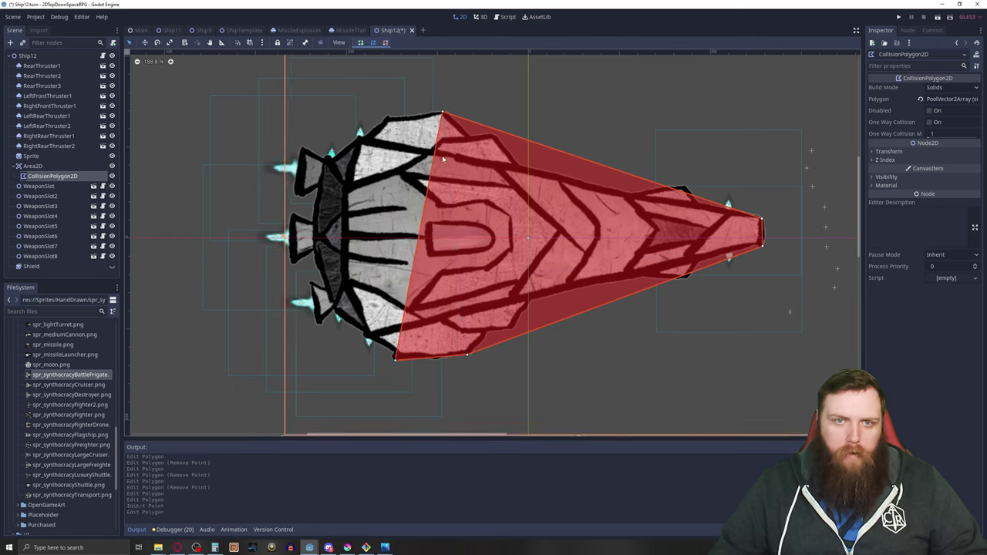
left_click_drag(434, 160, 387, 118)
left_click_drag(388, 158, 303, 151)
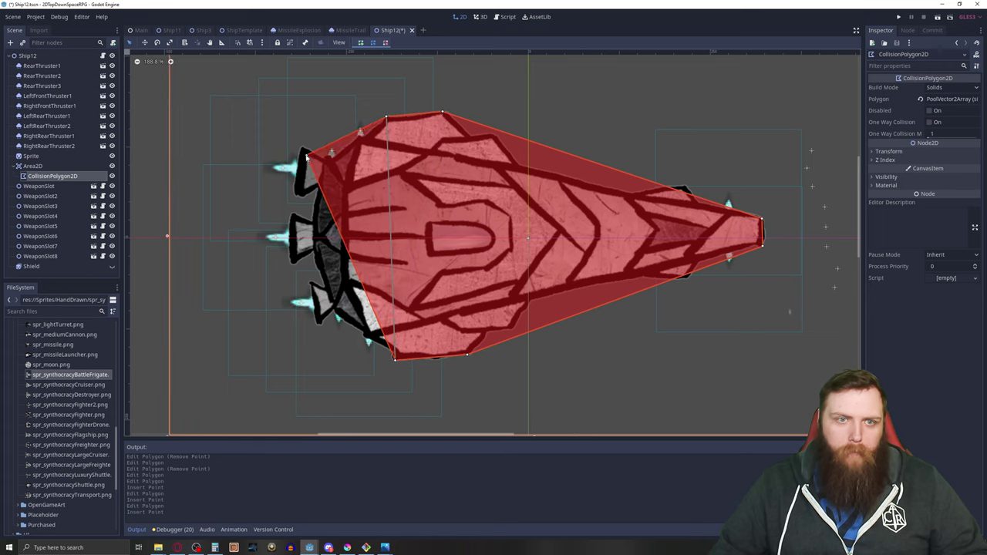
left_click_drag(372, 316, 318, 320)
left_click_drag(311, 231, 293, 220)
left_click_drag(304, 264, 292, 260)
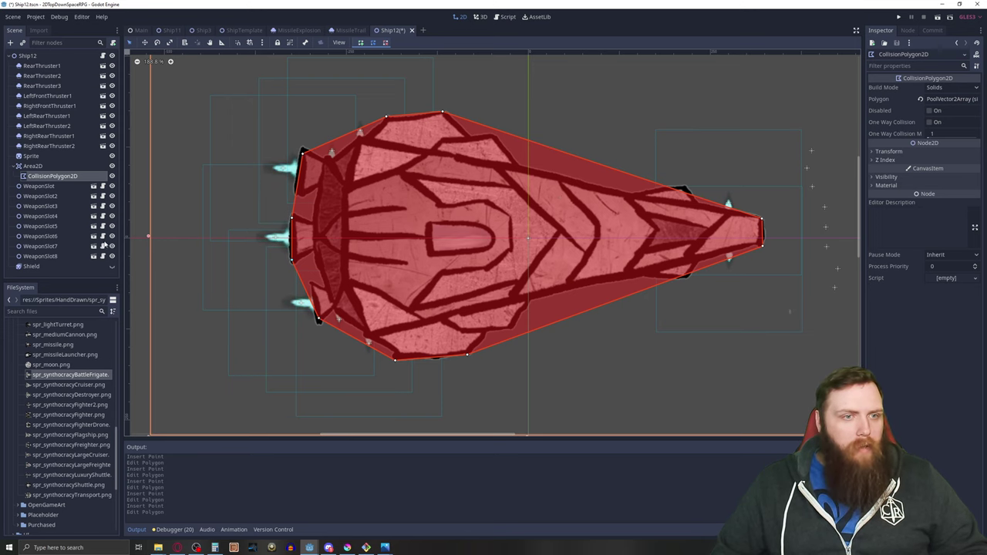
left_click(112, 266)
key("shift+f")
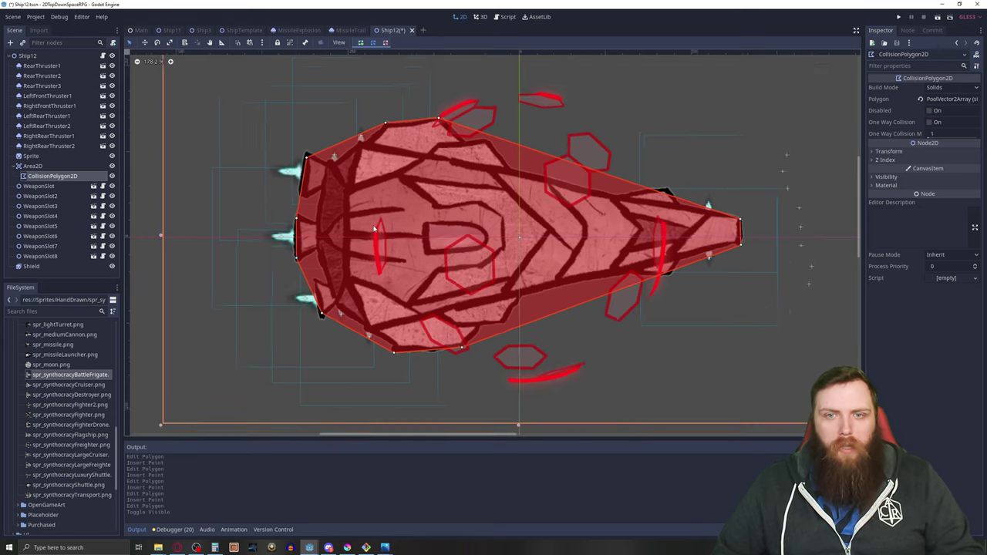
Scale the Shield up to about 1.145 so it encloses the whole ship.
left_click(45, 266)
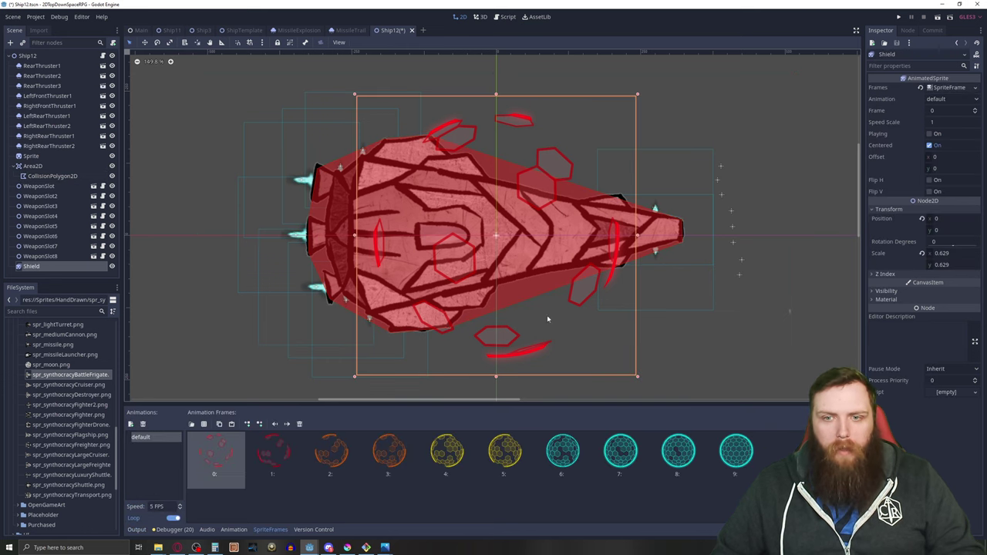
left_click_drag(635, 377, 691, 430)
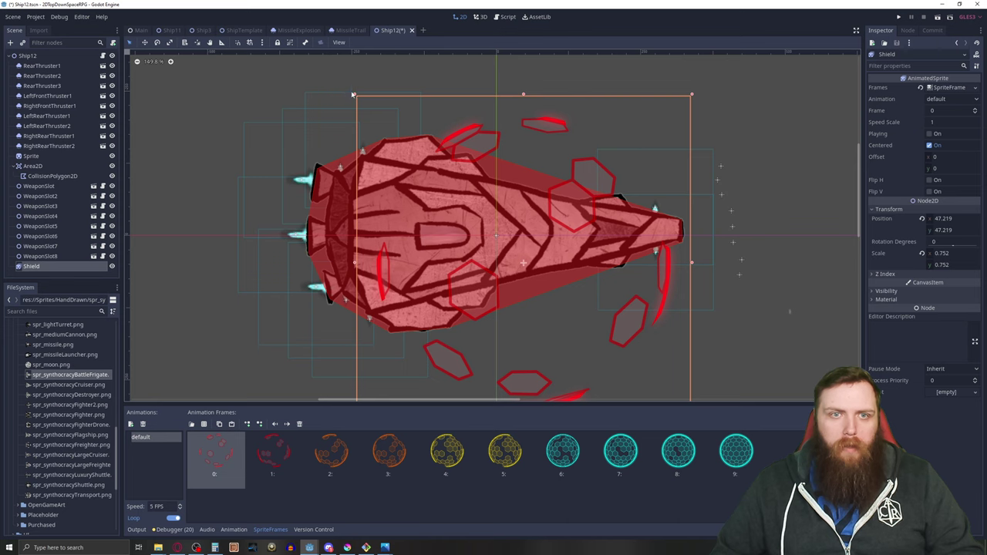
left_click_drag(356, 95, 230, 47)
left_click_drag(278, 115, 304, 136)
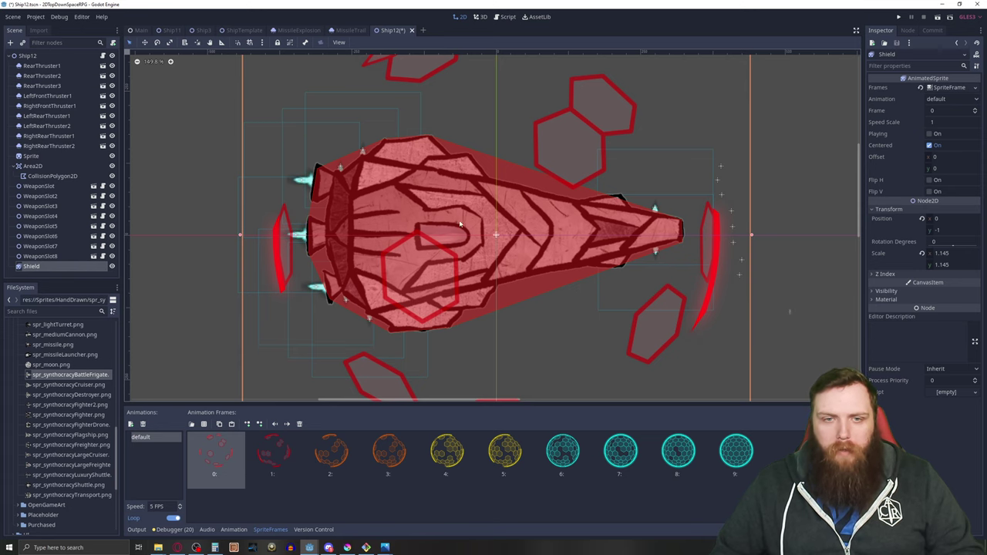
Hide the Shield and Area2D overlays and move WeaponSlot7 onto the ship's hull.
scroll(476, 219, "down", 2)
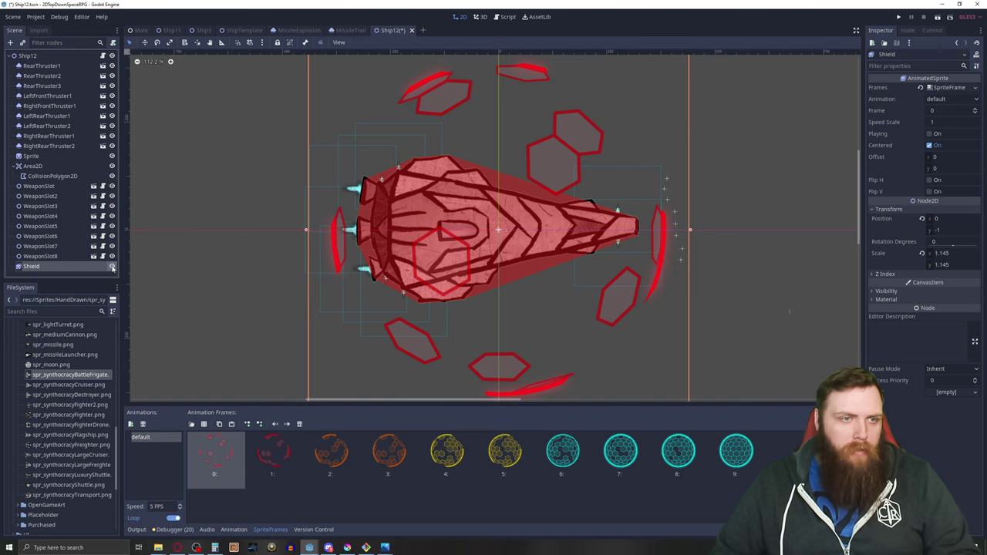
left_click(111, 266)
left_click(111, 166)
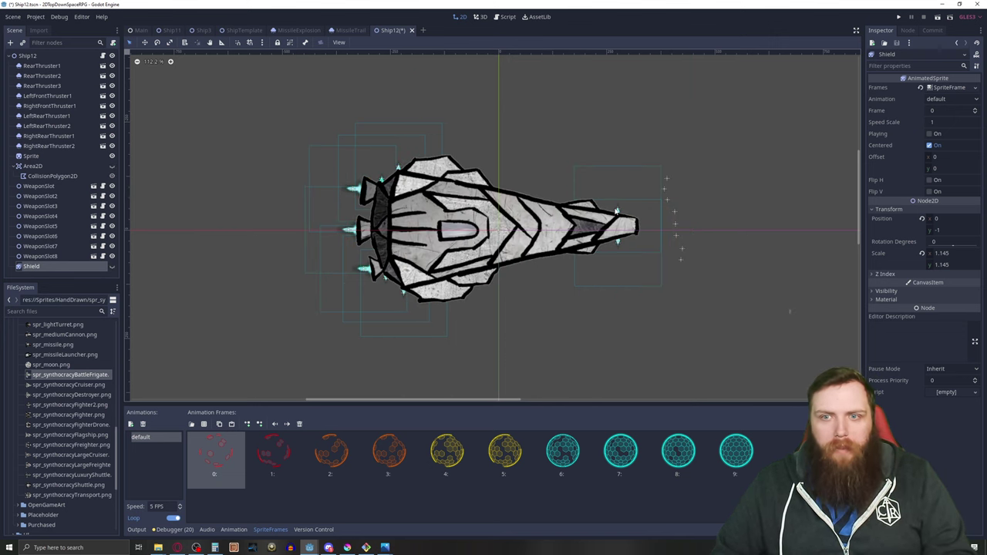
scroll(617, 210, "up", 2)
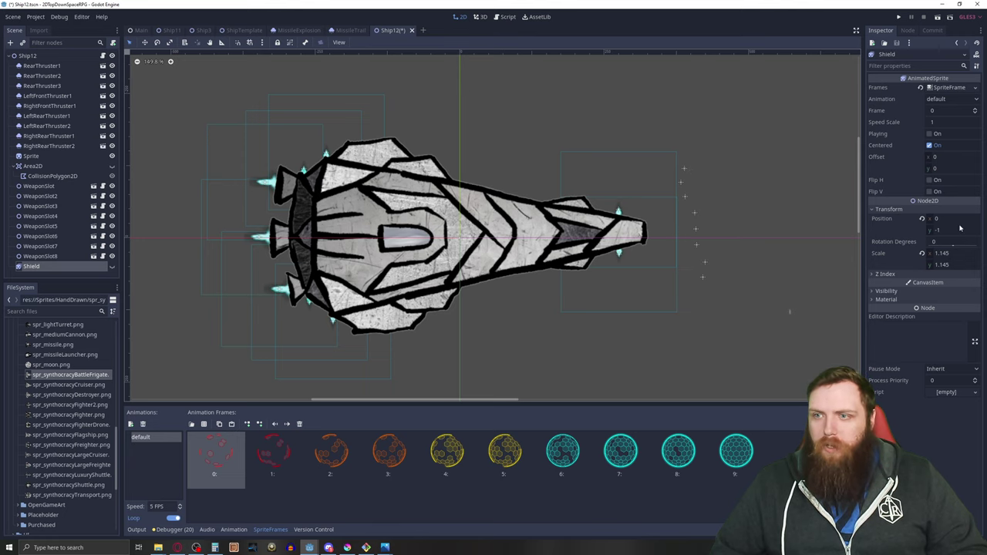
mouse_move(683, 168)
left_mouse_down()
mouse_move(441, 211)
mouse_move(374, 203)
left_mouse_up()
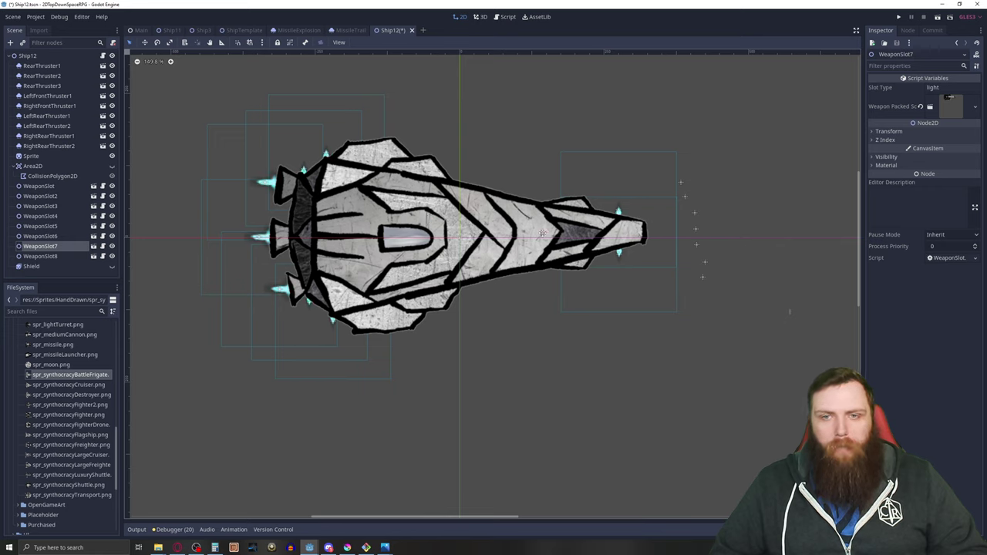
Move WeaponSlot to (-152, -95) and WeaponSlot5 to (-143, 86) on the ship's rear hull.
left_click(680, 182)
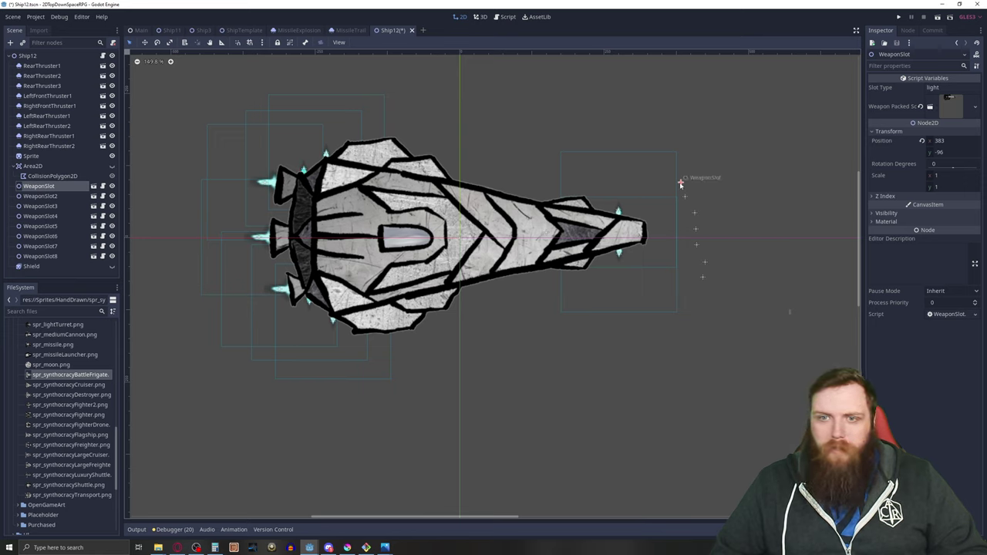
mouse_move(680, 182)
left_mouse_down()
mouse_move(384, 208)
mouse_move(353, 200)
mouse_move(367, 183)
left_mouse_up()
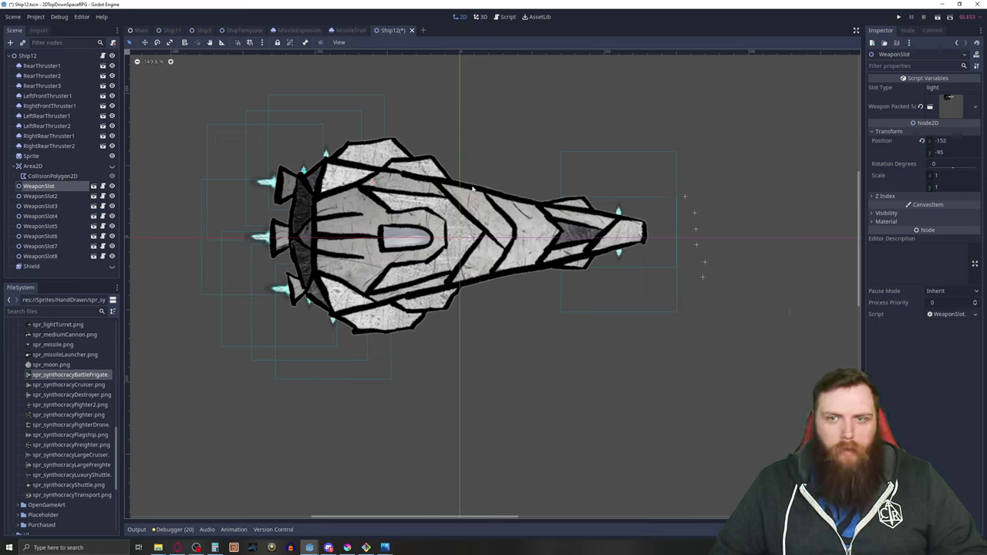
left_click_drag(687, 199, 375, 290)
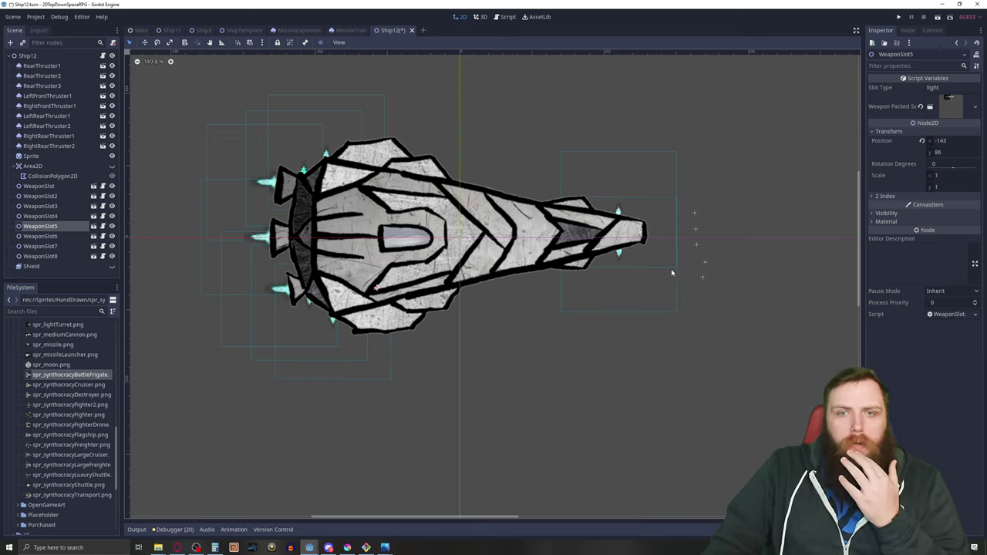
left_click(694, 213)
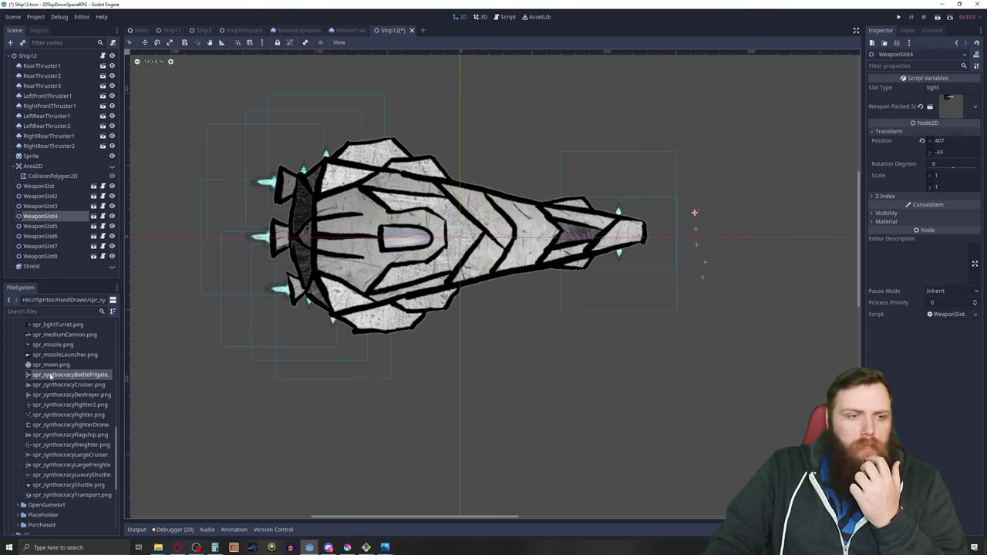
Make WeaponSlot4 a medium slot carrying MediumCannon.tscn and move it onto the ship's nose.
scroll(50, 376, "down", 5)
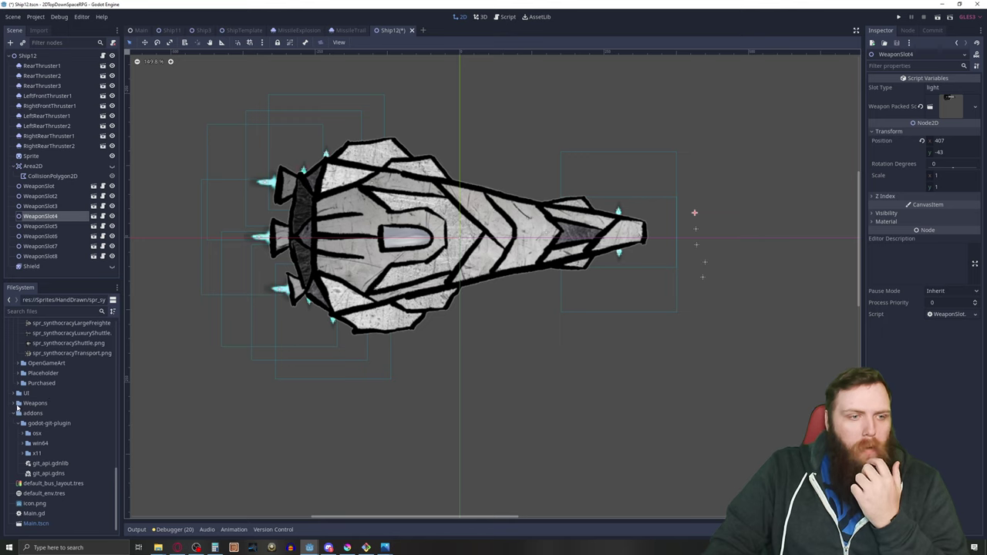
left_click(18, 402)
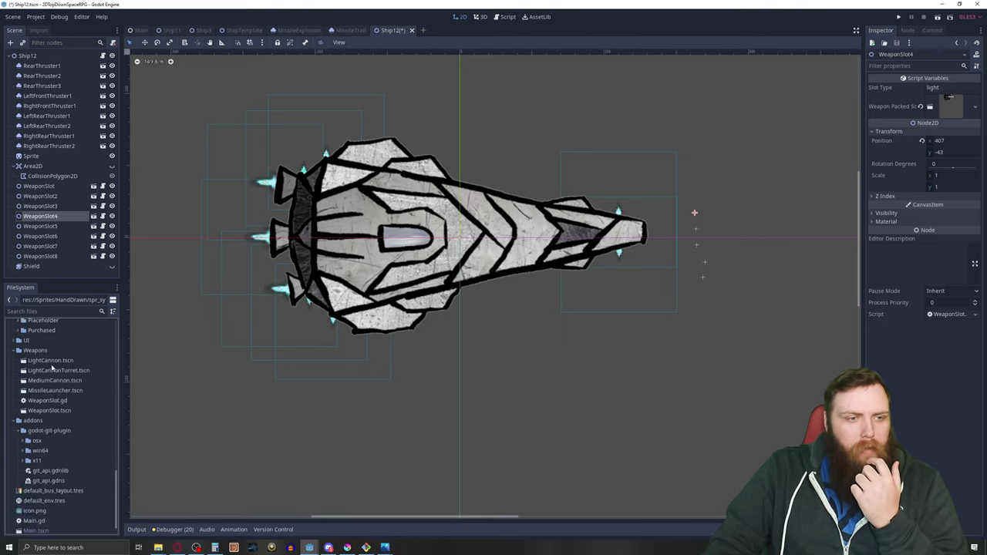
left_click_drag(51, 360, 946, 107)
mouse_move(694, 214)
left_mouse_down()
mouse_move(590, 202)
mouse_move(693, 208)
left_mouse_up()
left_click(947, 87)
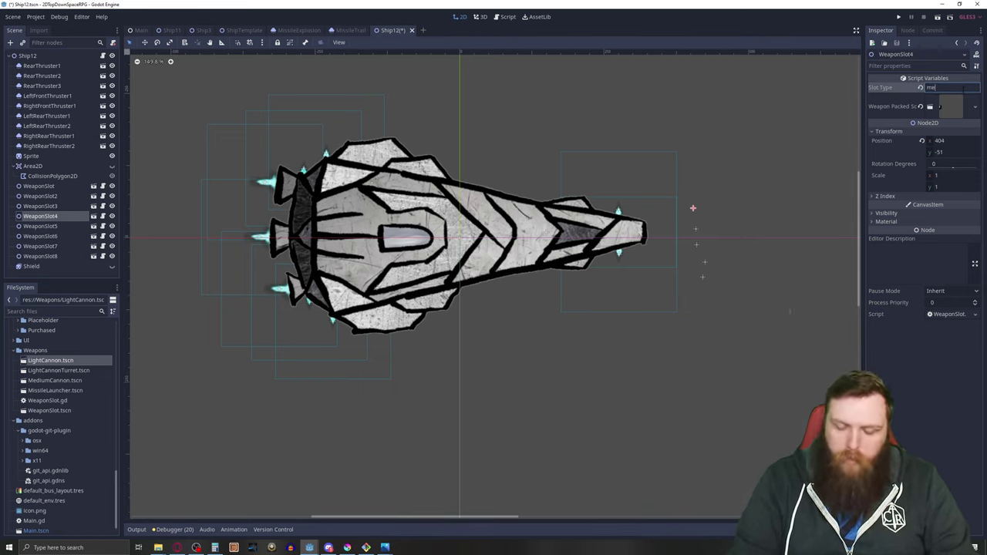
type("medium")
key("Return")
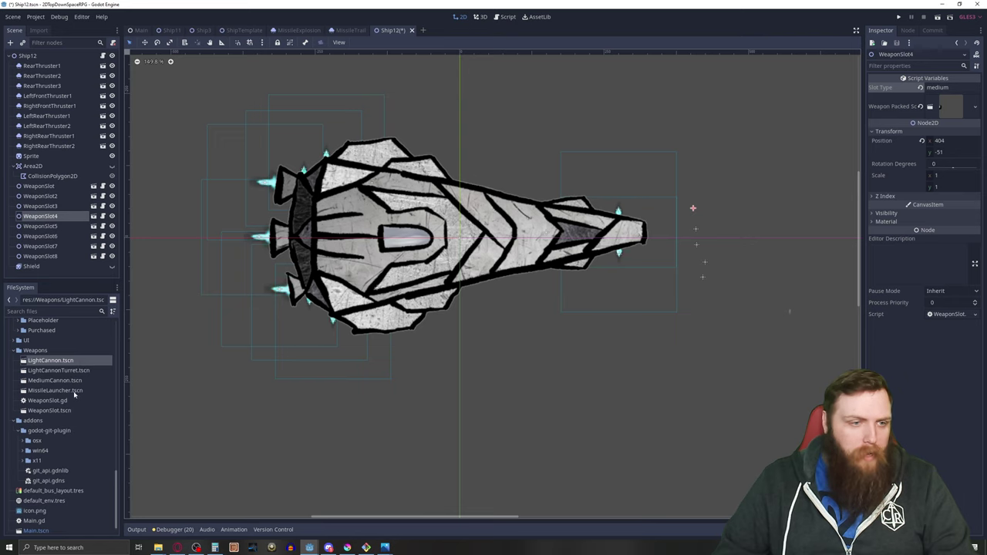
left_click_drag(48, 380, 950, 108)
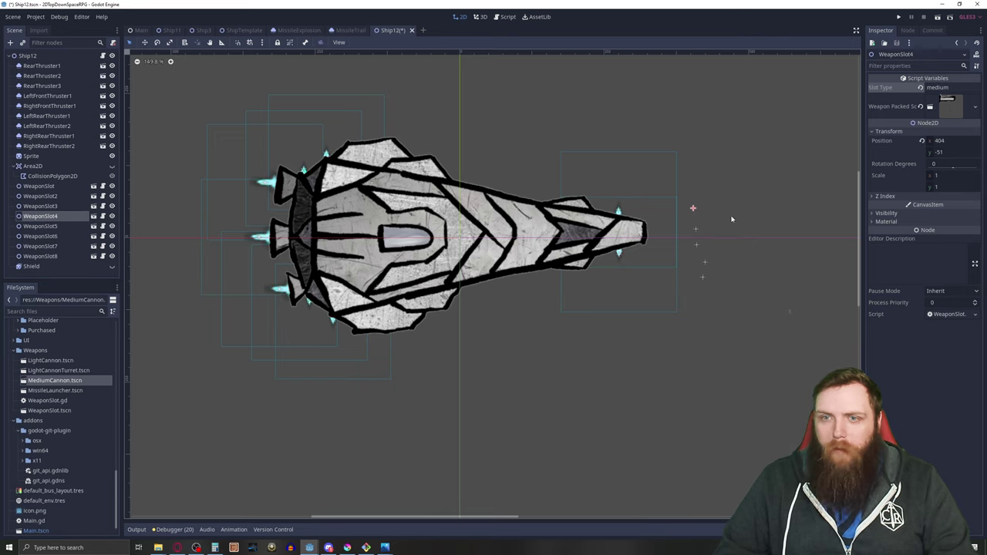
left_click_drag(694, 209, 587, 202)
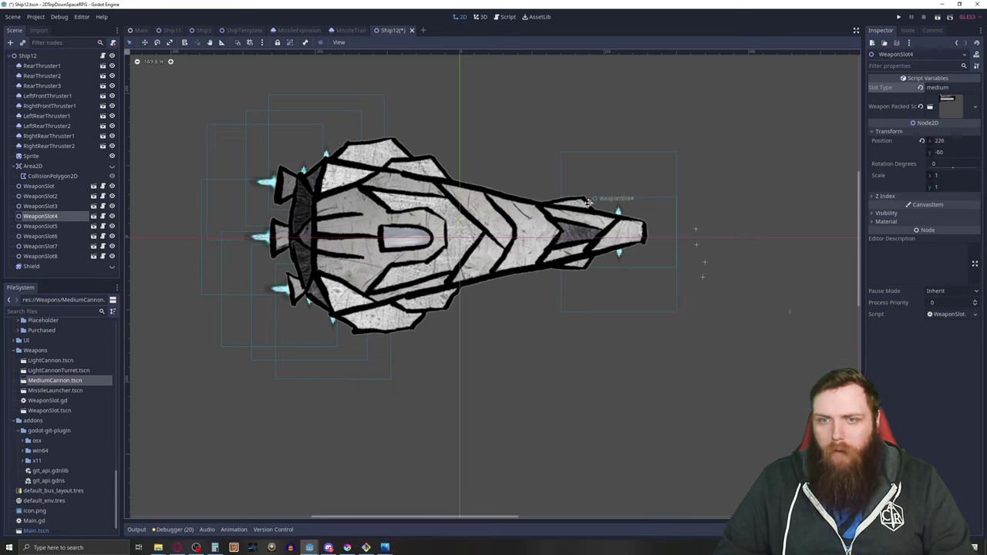
Make WeaponSlot2 a medium MediumCannon slot and move it to (227, 45) on the lower hull.
left_click(695, 230)
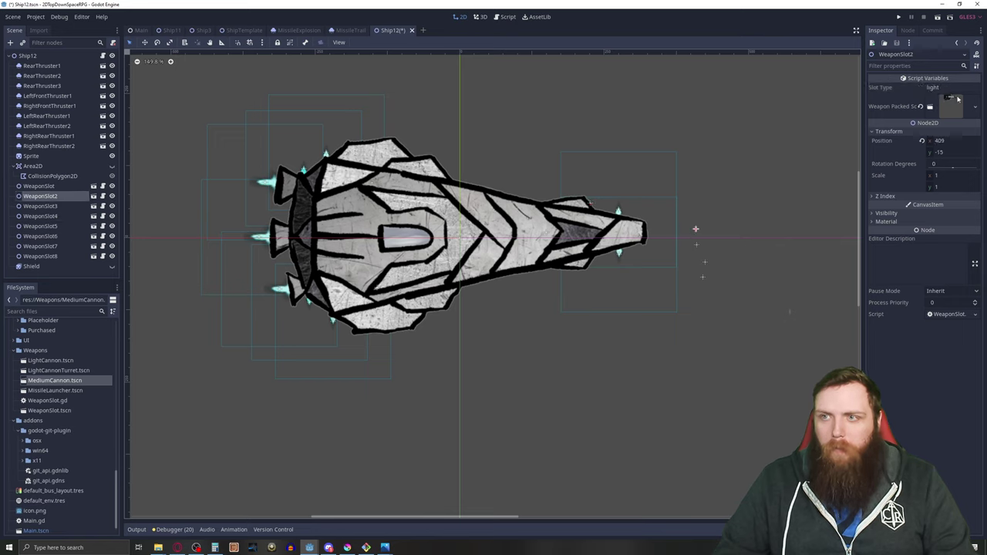
key("BackSpace")
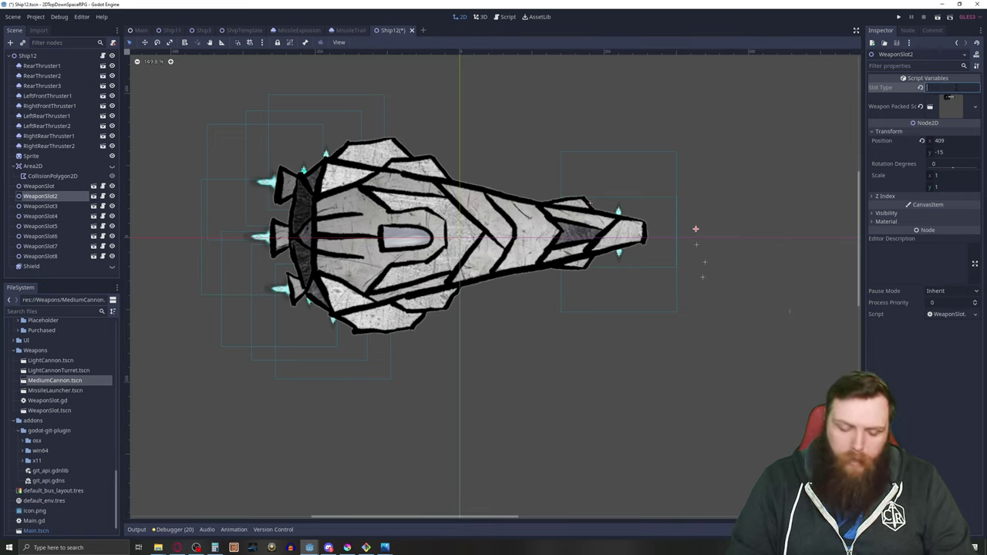
key("Return")
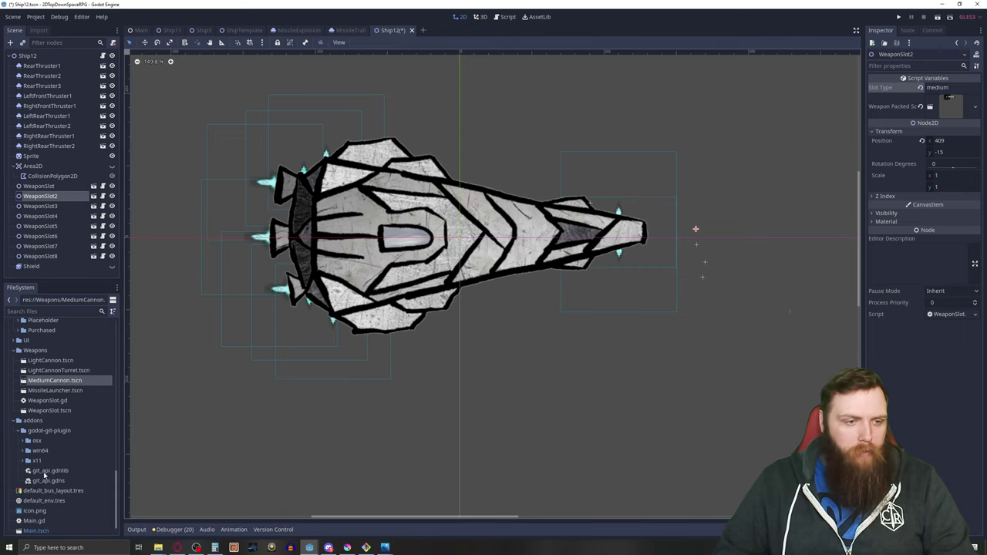
left_click_drag(54, 388, 944, 107)
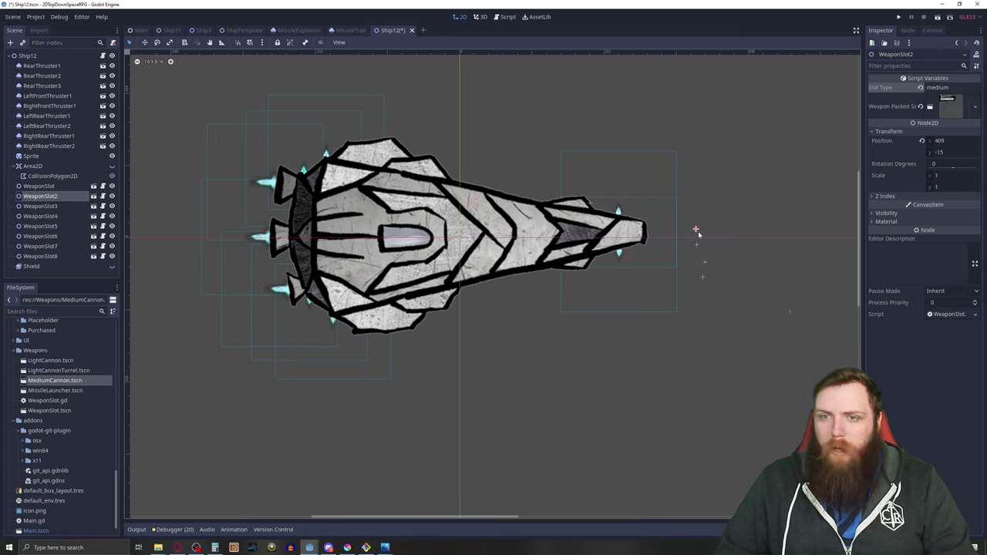
left_click_drag(697, 227, 587, 264)
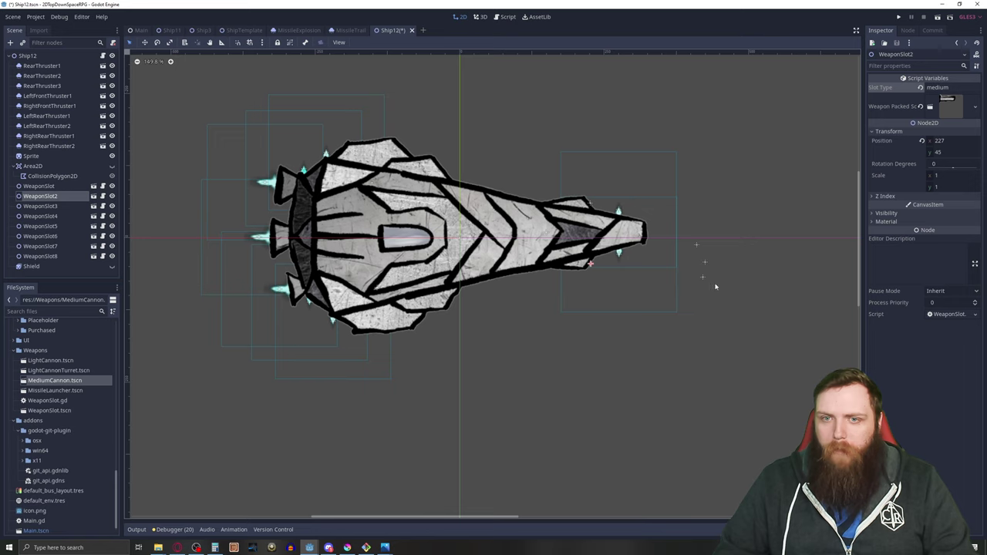
Make WeaponSlot8 a medium MissileLauncher slot on the upper hull and give WeaponSlot6 a MissileLauncher.
left_click(696, 246)
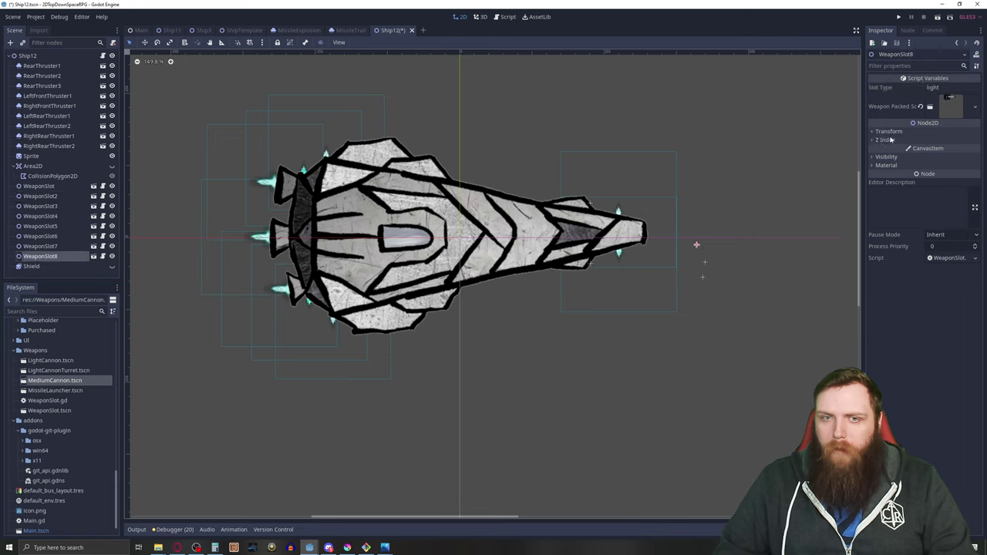
double_click(949, 90)
key("BackSpace")
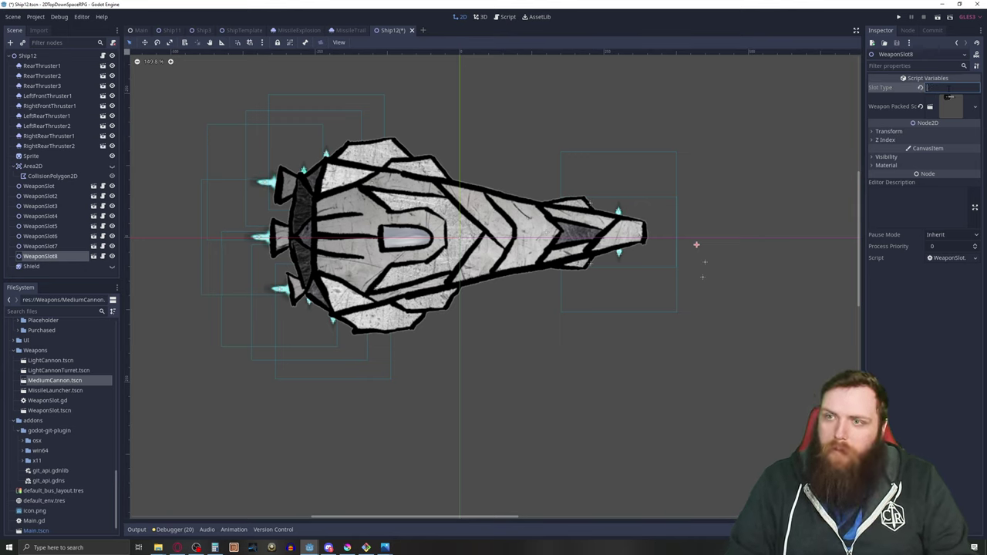
type("medium")
key("Return")
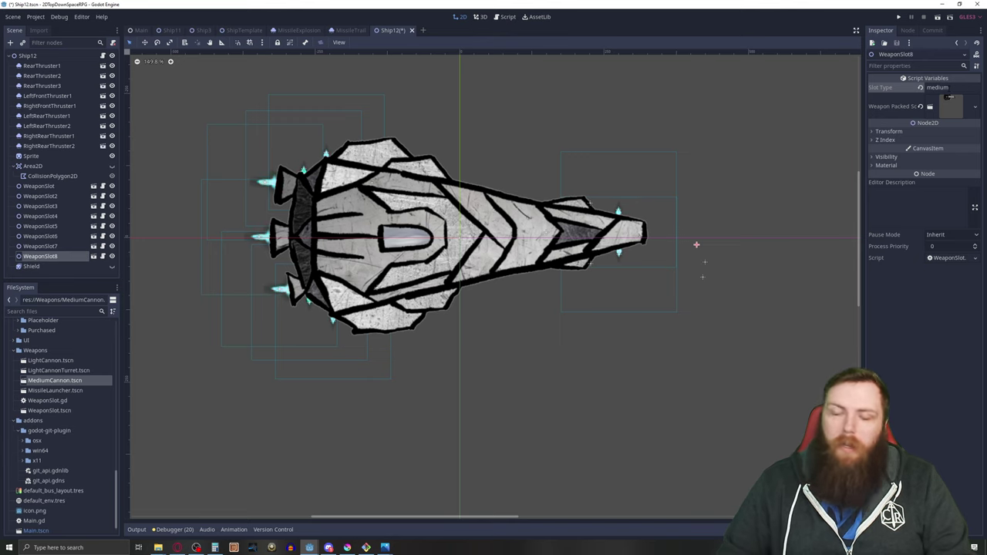
left_click_drag(53, 391, 933, 109)
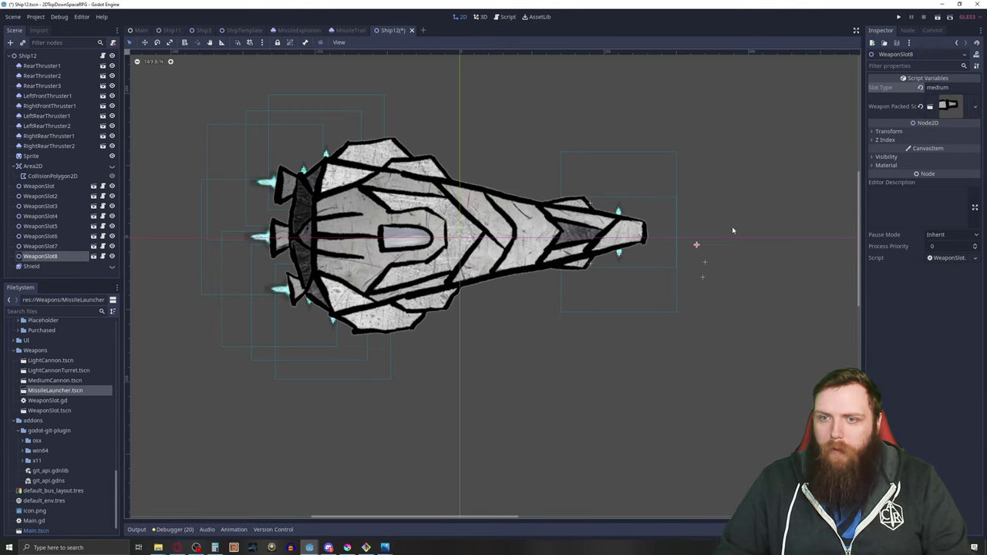
mouse_move(698, 246)
left_mouse_down()
mouse_move(485, 170)
mouse_move(445, 170)
left_mouse_up()
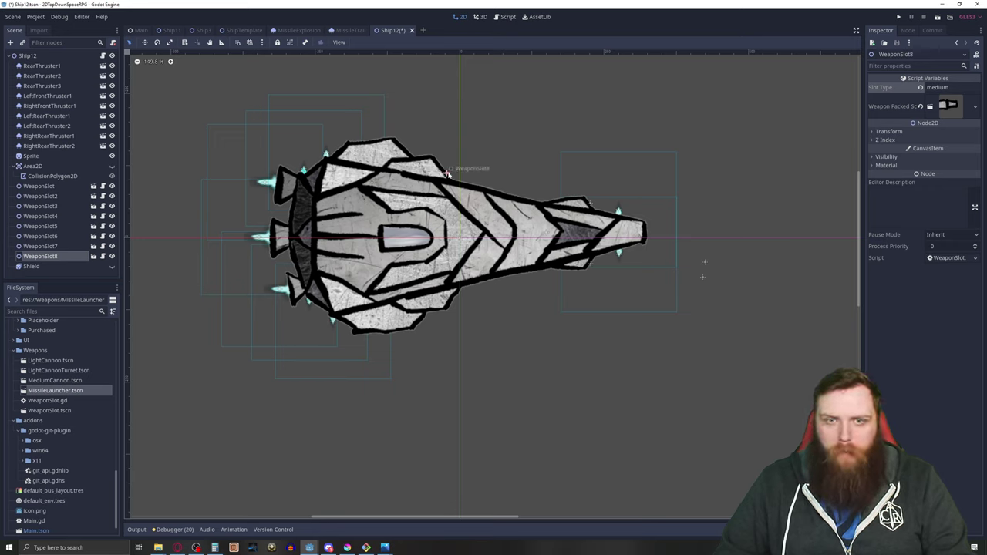
left_click(704, 262)
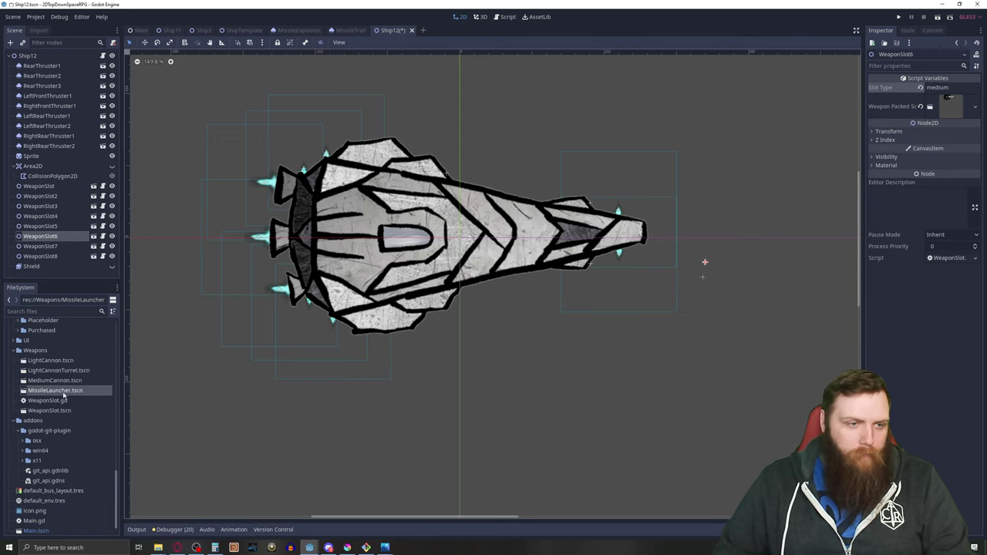
left_click_drag(64, 394, 950, 107)
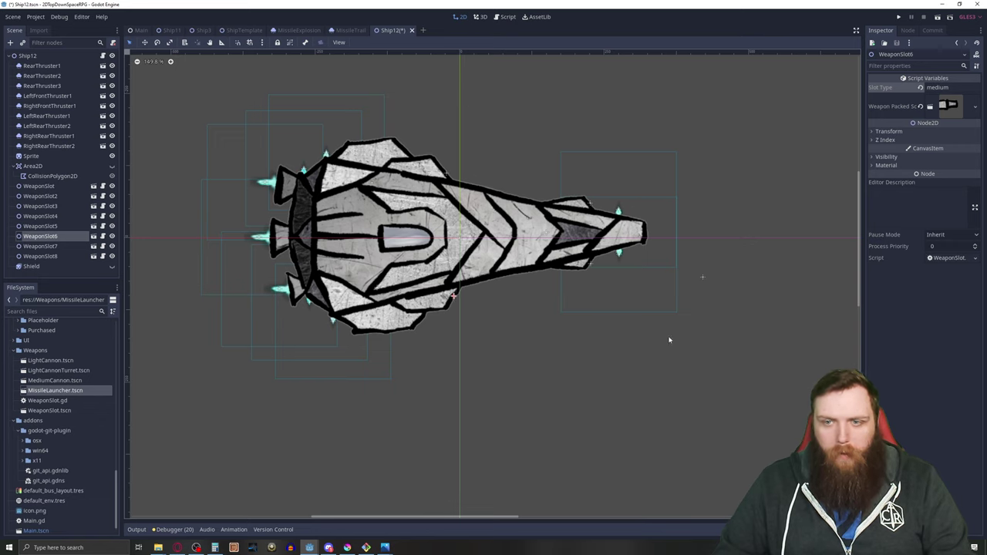
Make WeaponSlot3 a medium slot carrying MediumCannon.tscn.
left_click(703, 278)
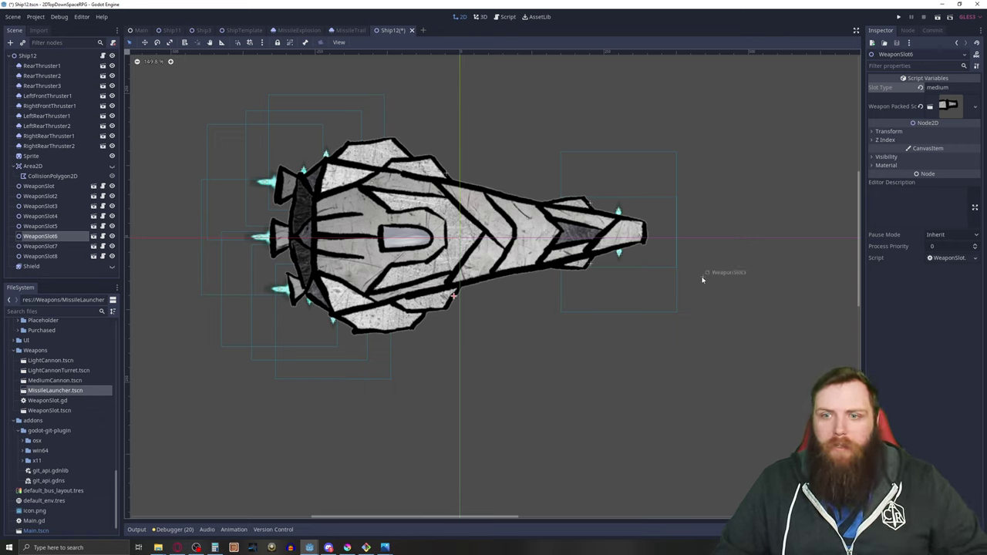
left_click(889, 132)
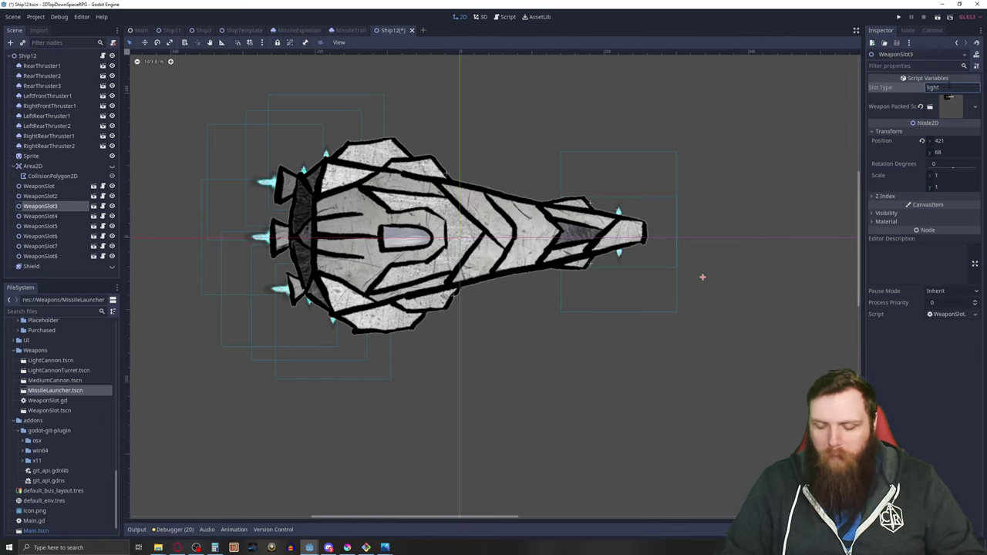
left_click(949, 87)
type("medium")
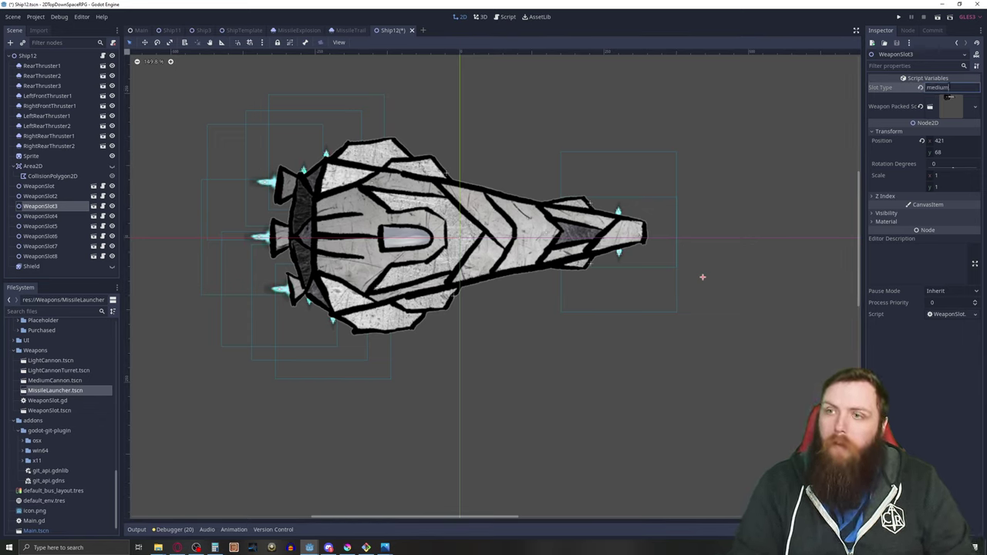
key("Return")
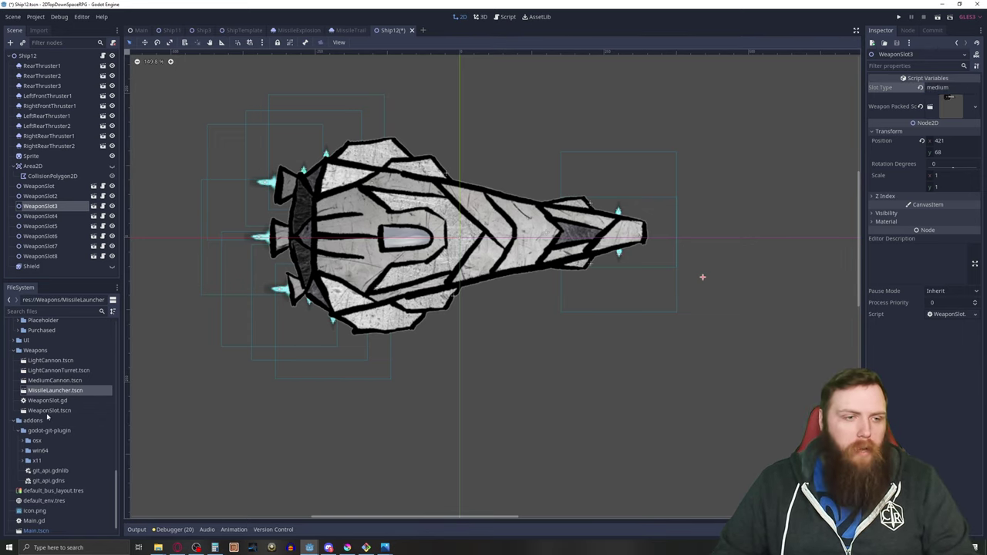
left_click_drag(54, 380, 952, 109)
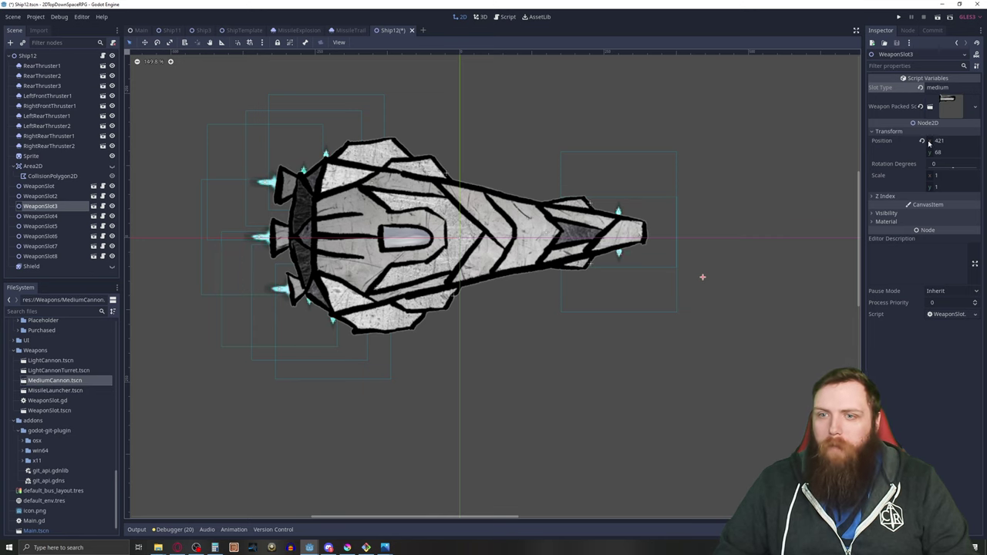
Duplicate WeaponSlot3 as WeaponSlot9 and move WeaponSlot3 to (-68, 143) on the bottom hull edge.
right_click(51, 209)
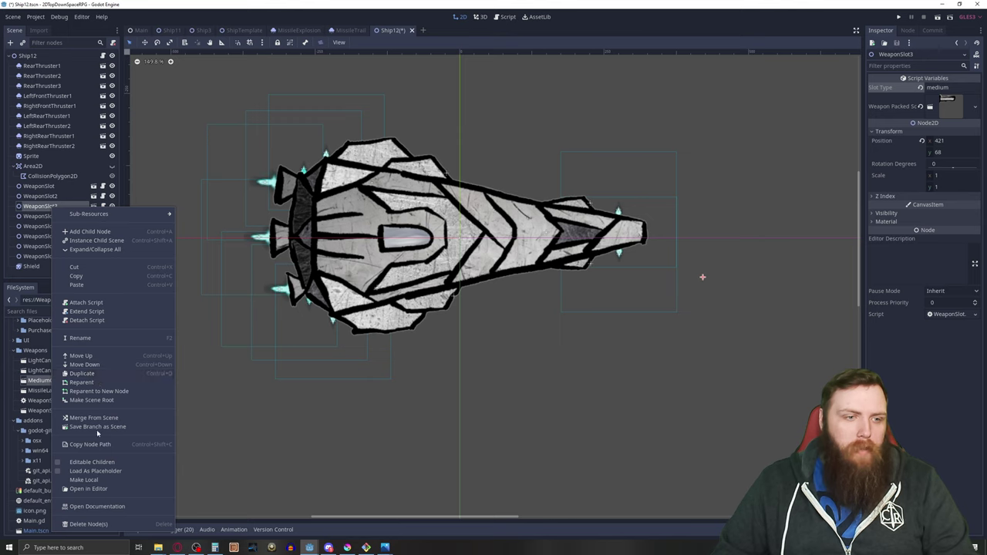
left_click(82, 373)
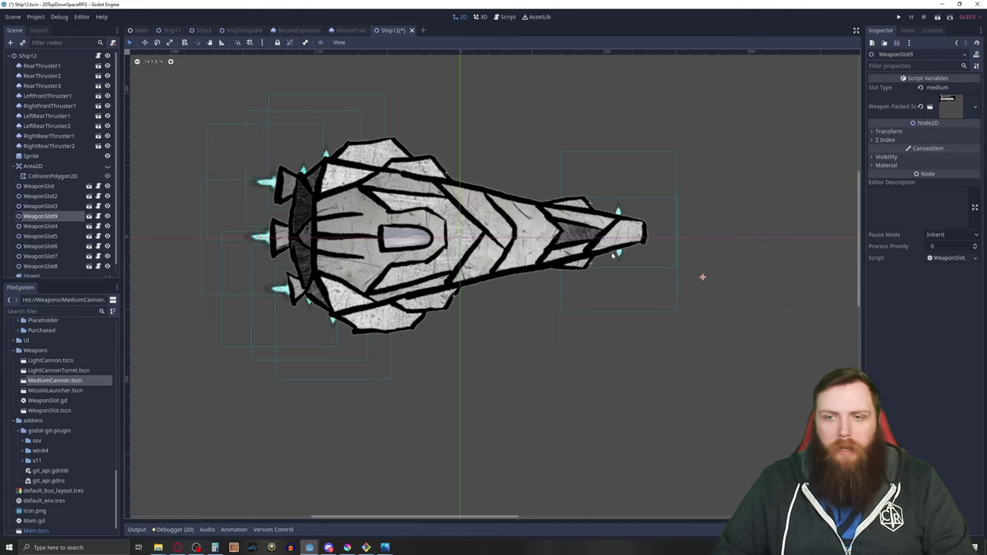
mouse_move(701, 275)
left_mouse_down()
mouse_move(504, 172)
mouse_move(402, 146)
left_mouse_up()
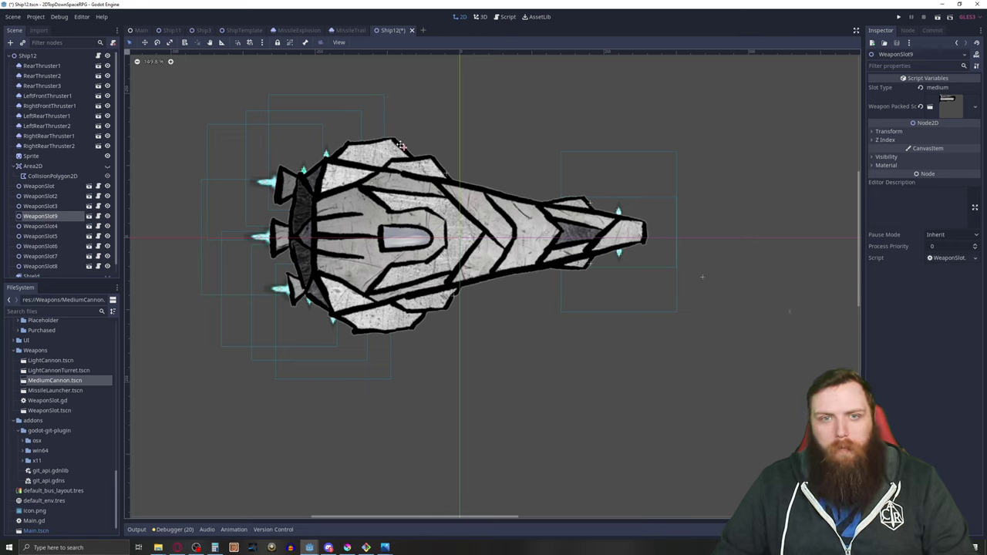
left_click_drag(703, 277, 416, 323)
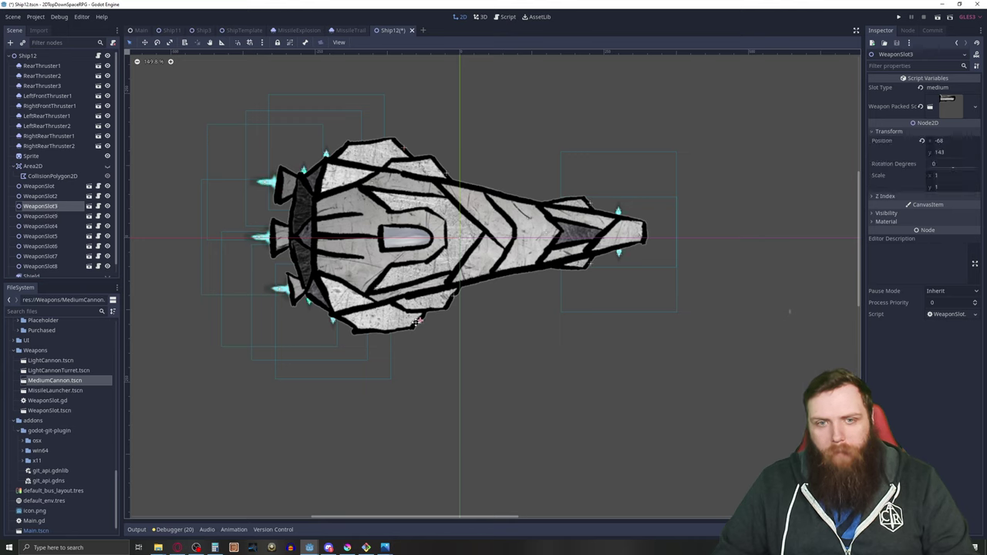
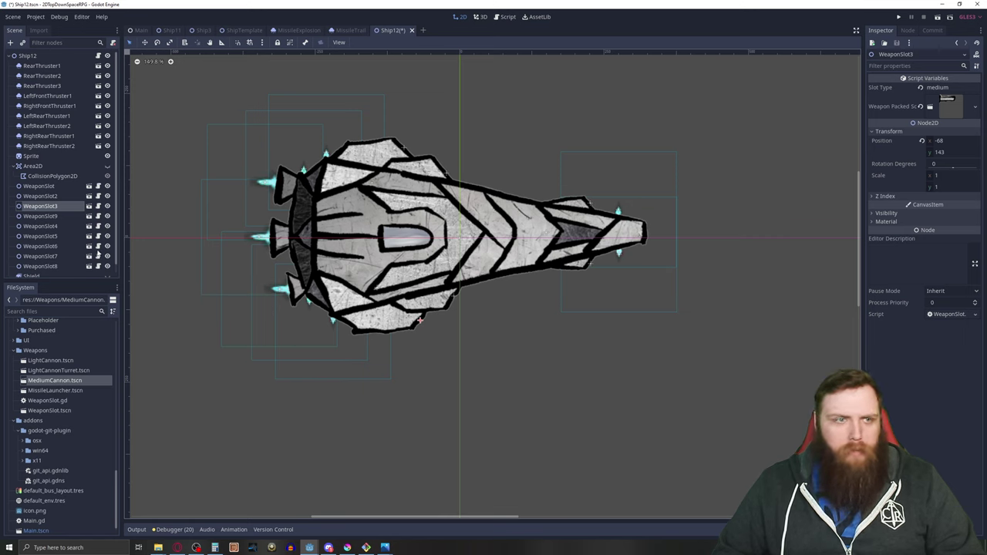
Make Ship12's Area2D collision area and Shield segments visible, then save the scene.
left_click(108, 167)
scroll(84, 171, "down", 1)
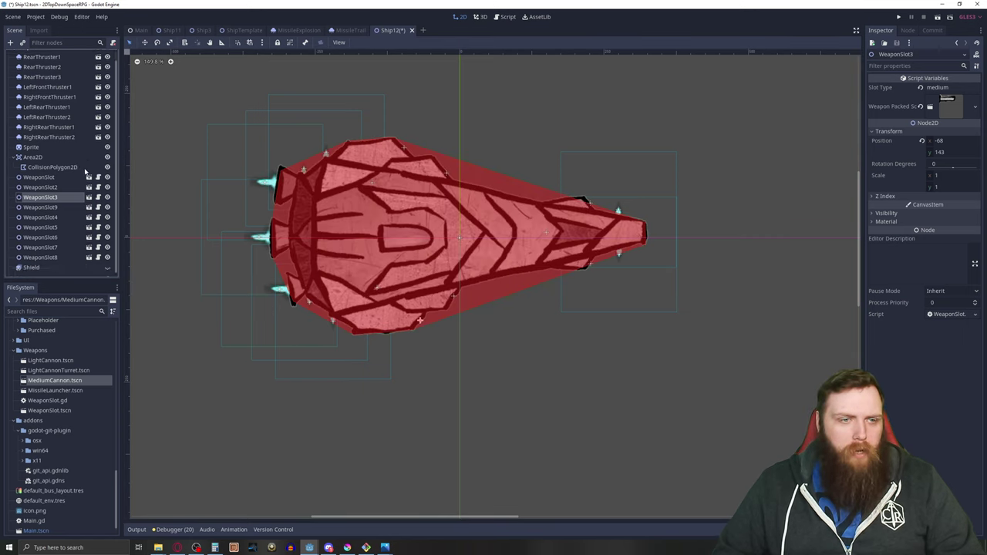
left_click(107, 266)
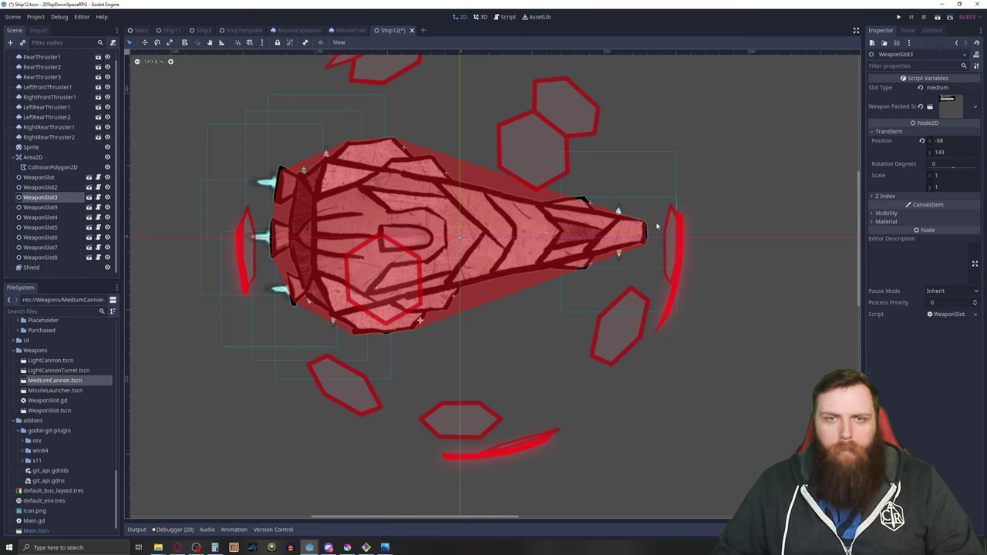
key("ctrl+s")
scroll(76, 79, "up", 1)
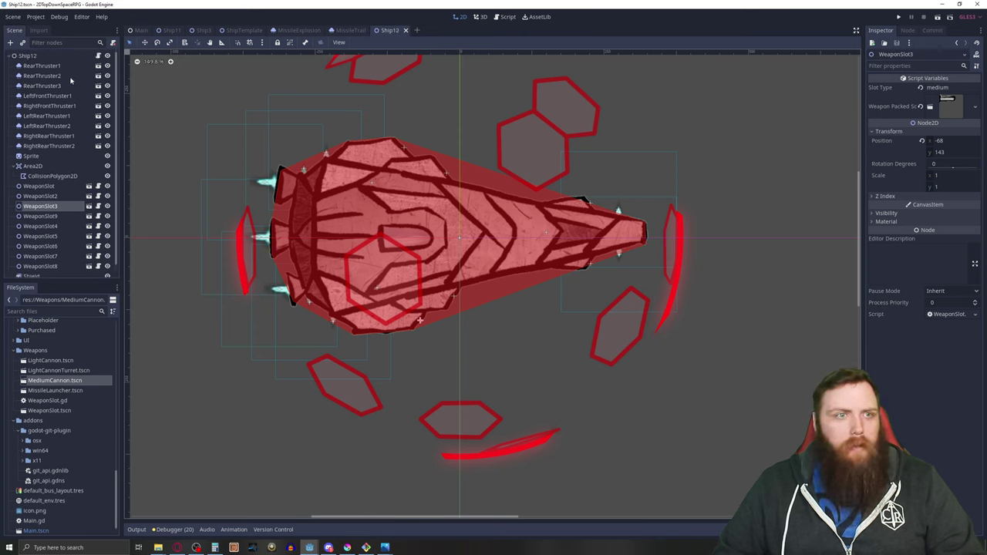
Replace Ship12's Turtle Freighter description with 'Synthocracy Heavy Frigate'.
left_click(38, 56)
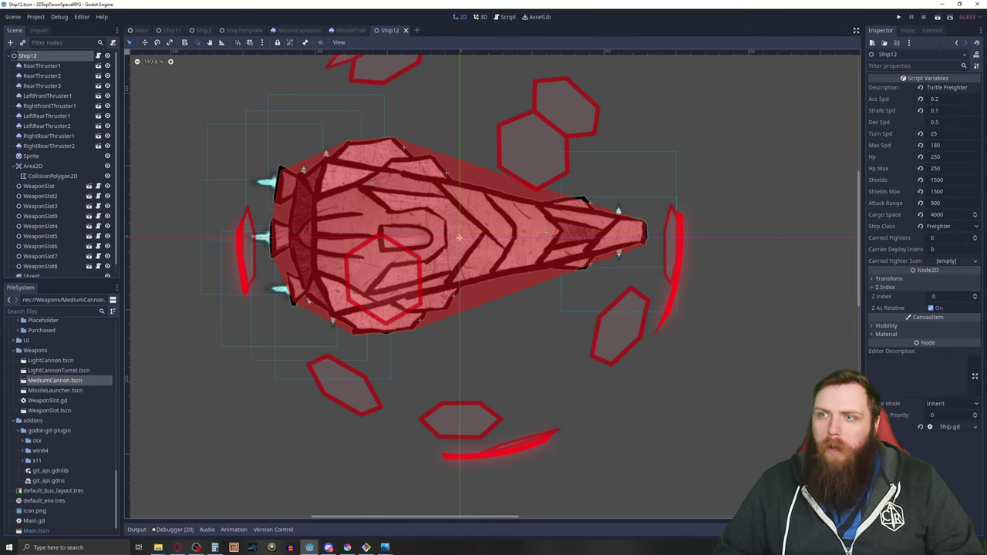
left_click(949, 87)
key("BackSpace")
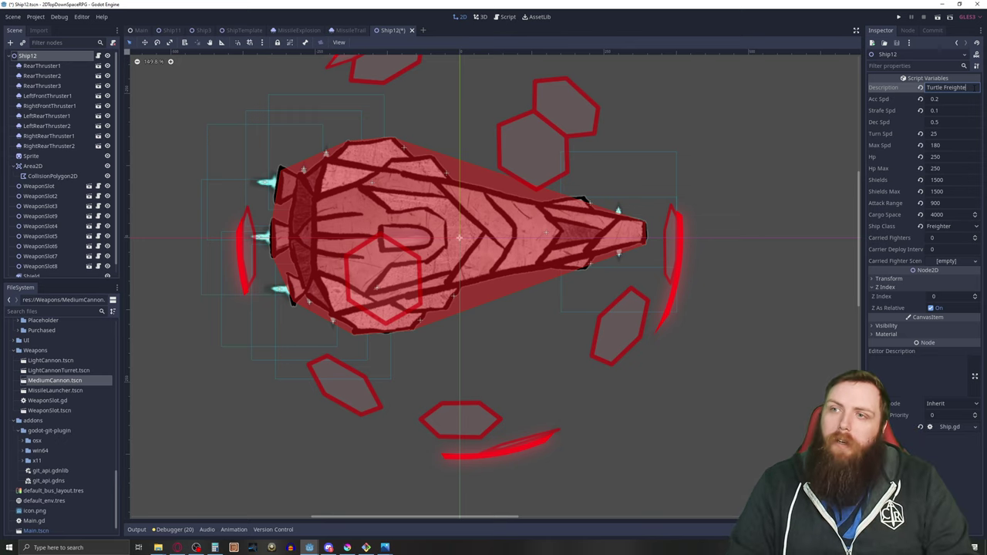
key("BackSpace")
key("BackSpace")
key("BackSpace")
key("BackSpace")
key("BackSpace")
key("BackSpace")
key("BackSpace")
key("BackSpace")
key("BackSpace")
key("BackSpace")
key("BackSpace")
key("BackSpace")
key("BackSpace")
key("BackSpace")
key("BackSpace")
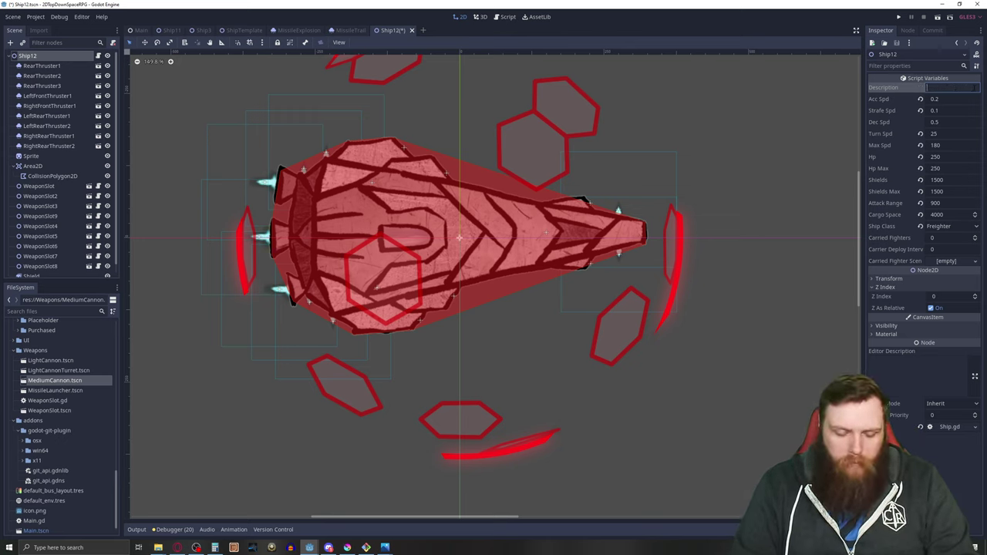
type("Synthocracy")
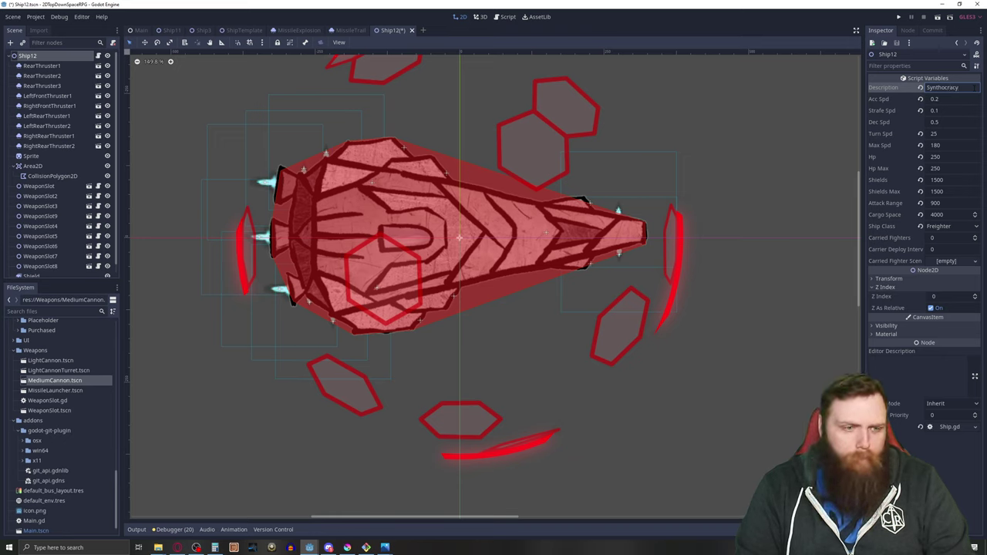
type(" Heavy")
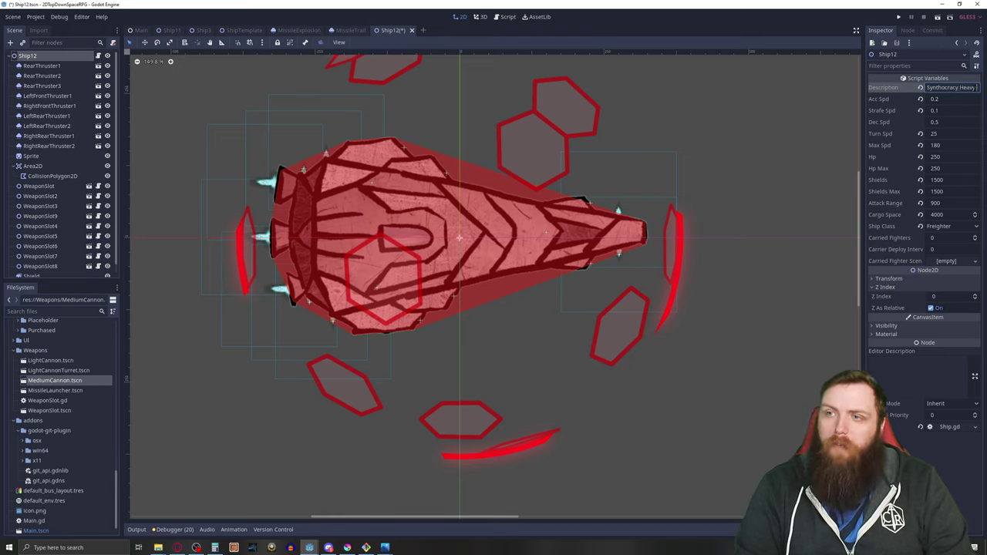
type(" Frigate")
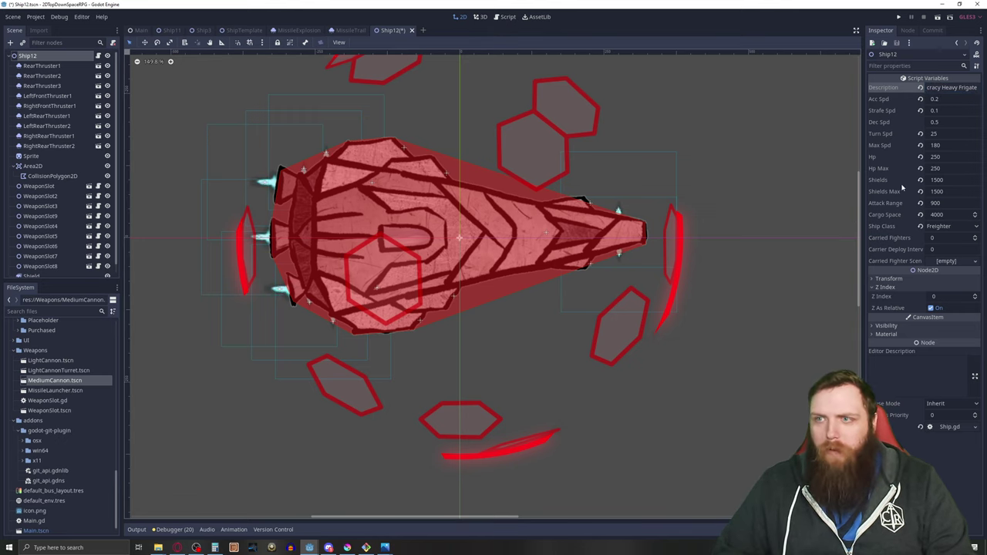
Set Ship12's acceleration to 0.4, turn speed to 60, and ship class to Cruiser.
left_click(942, 100)
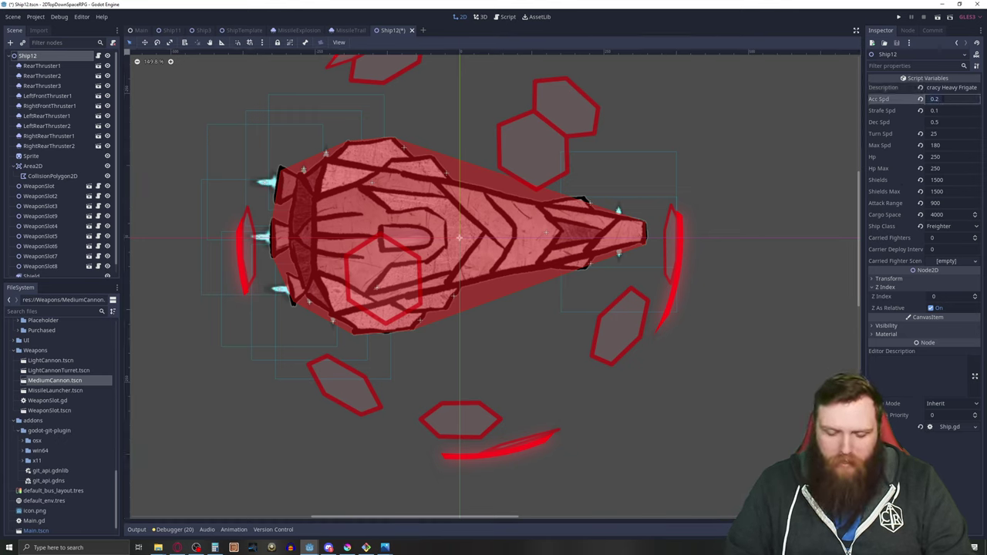
type("0.4")
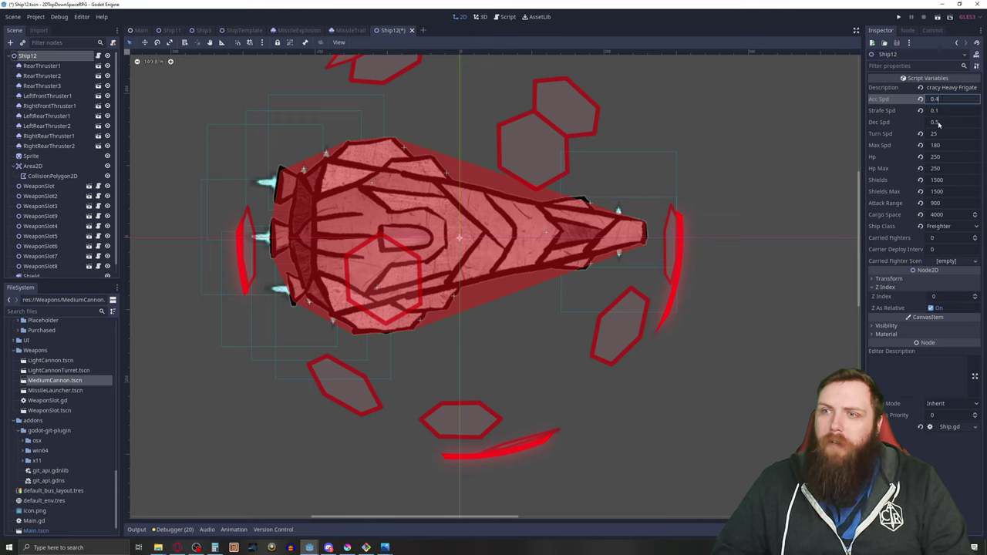
left_click(939, 134)
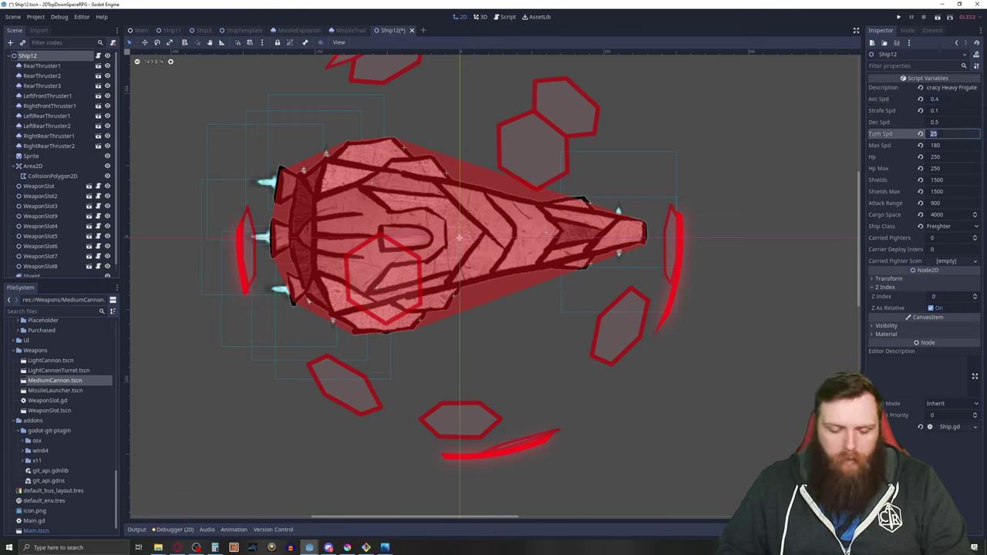
type("60")
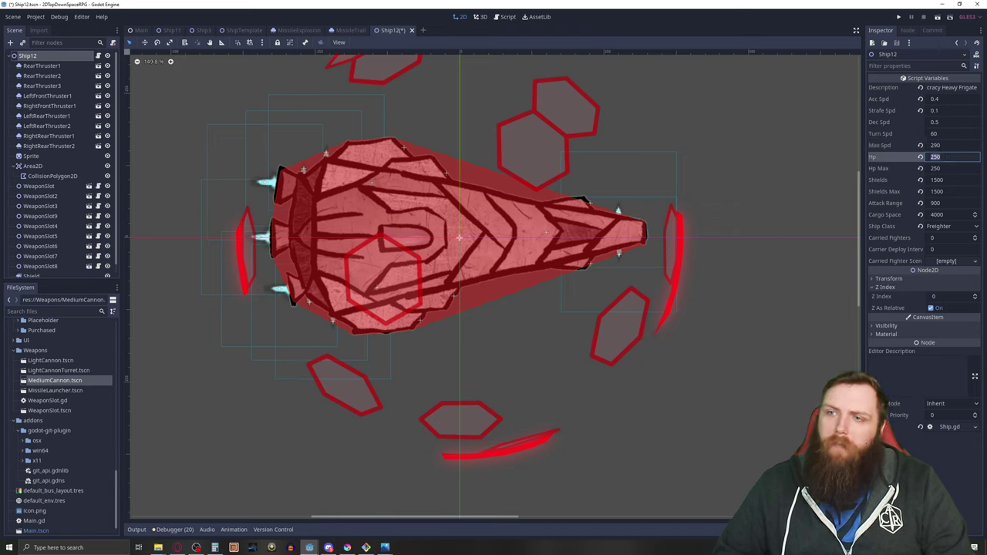
key("Tab")
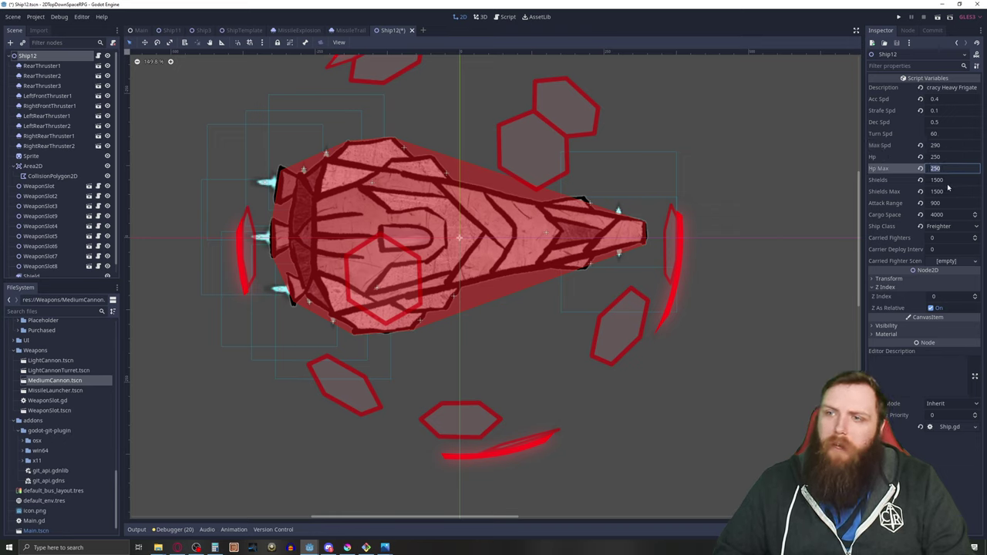
key("Tab")
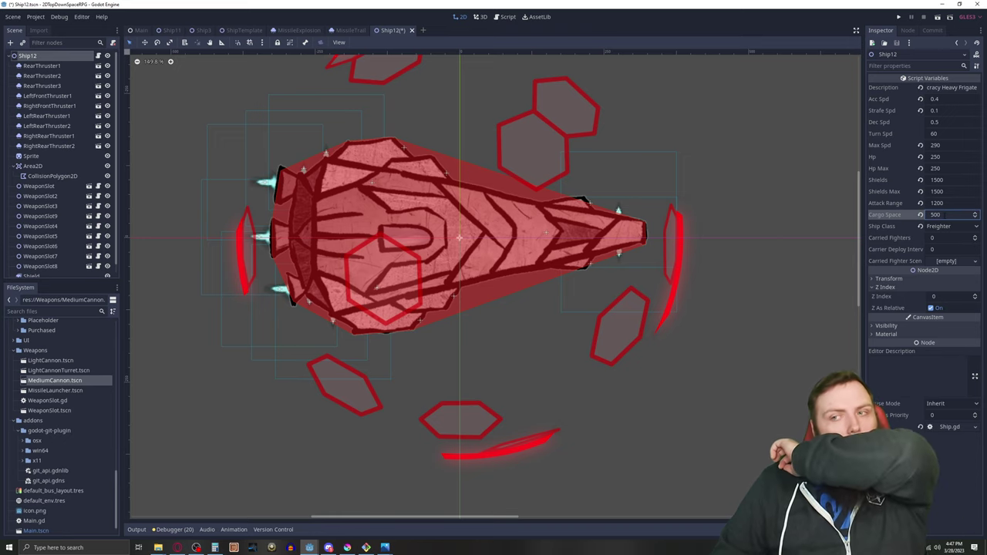
left_click(948, 226)
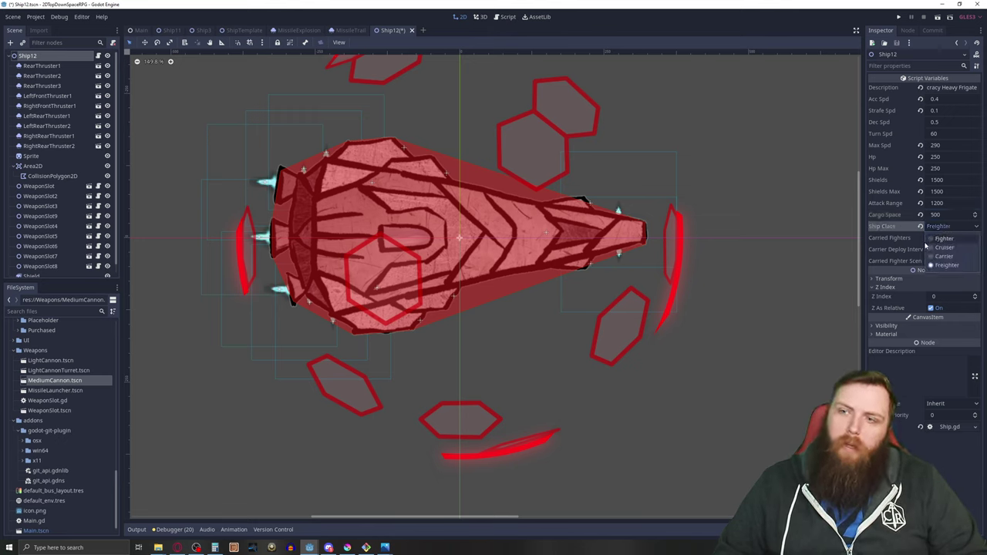
left_click(942, 248)
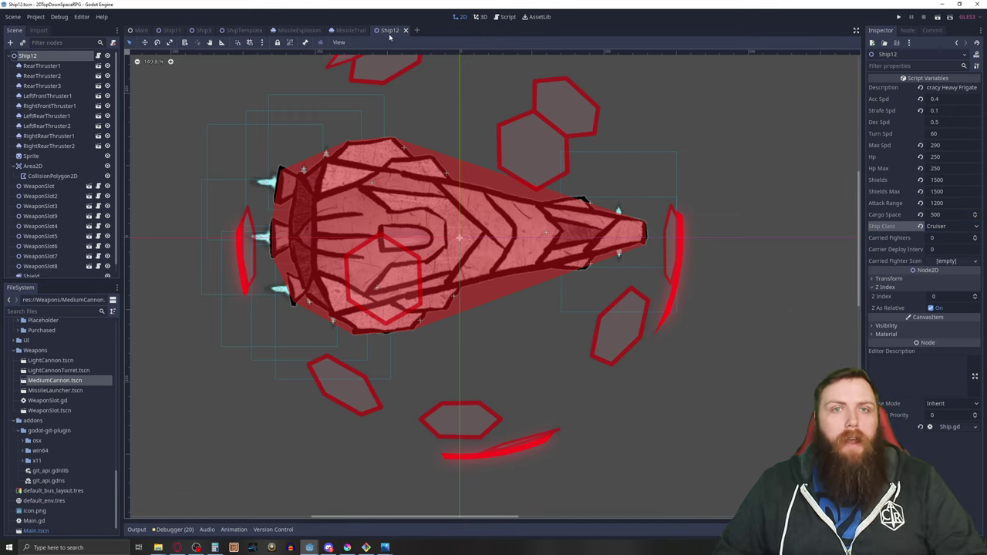
Uncomment the ship12 preload line in the Main.gd script.
left_click(140, 31)
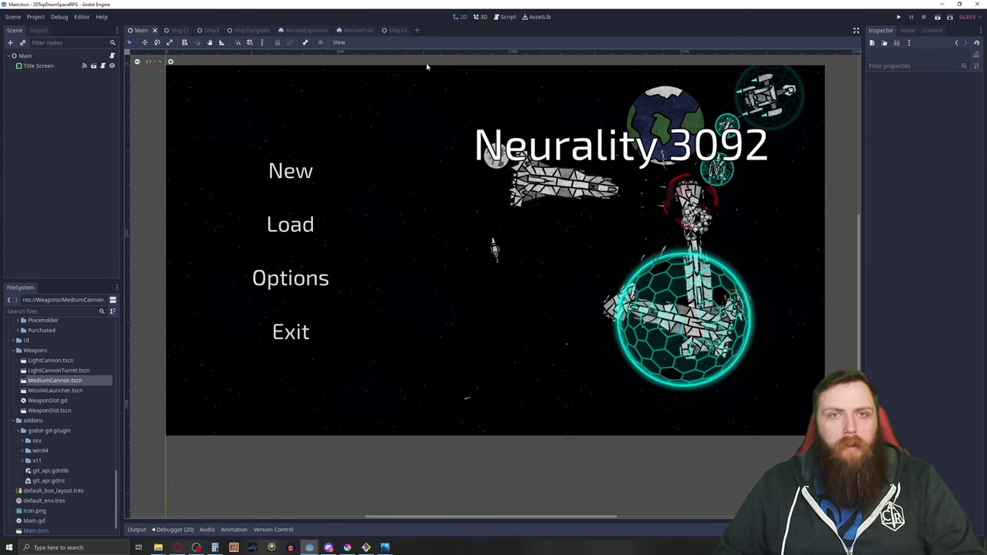
left_click(503, 17)
scroll(532, 277, "down", 7)
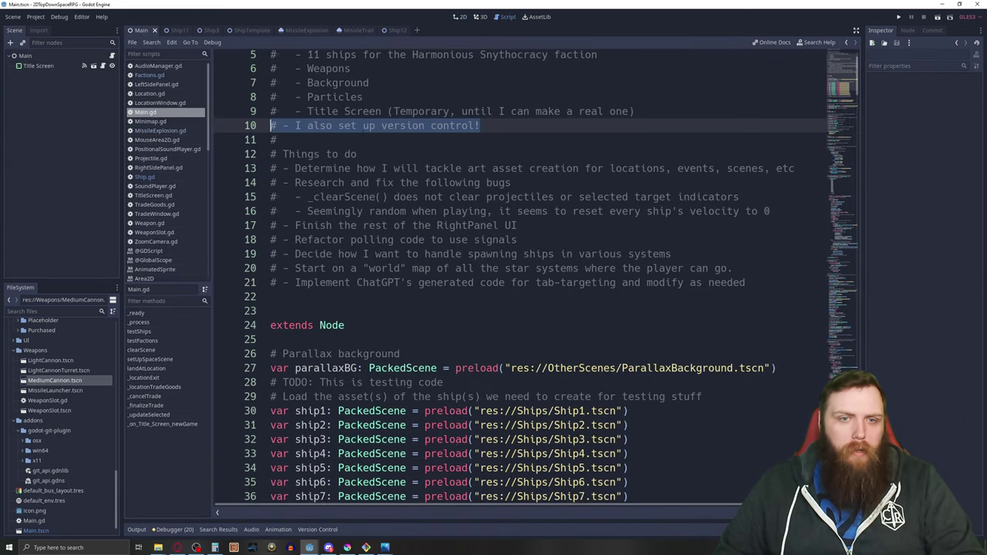
left_click(282, 329)
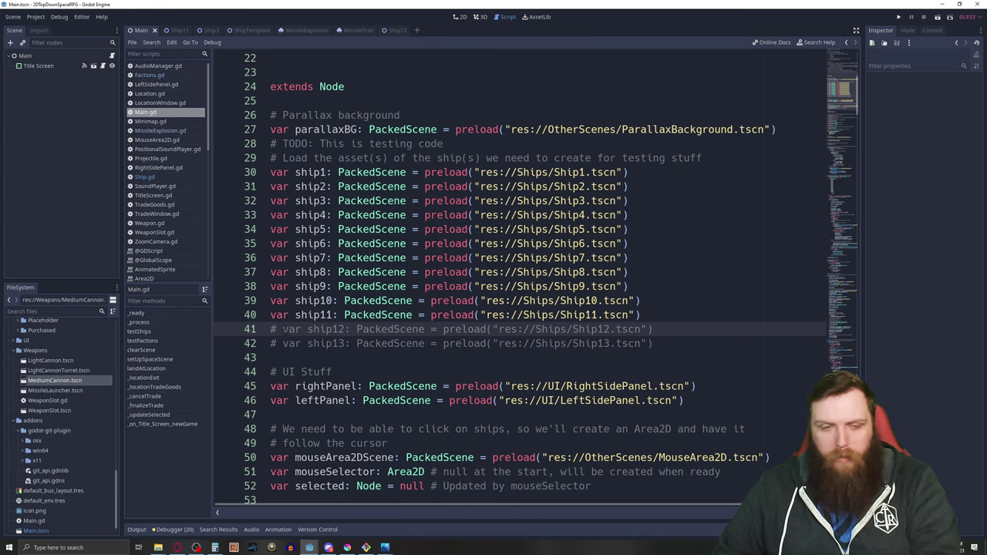
key("BackSpace")
key("BackSpace")
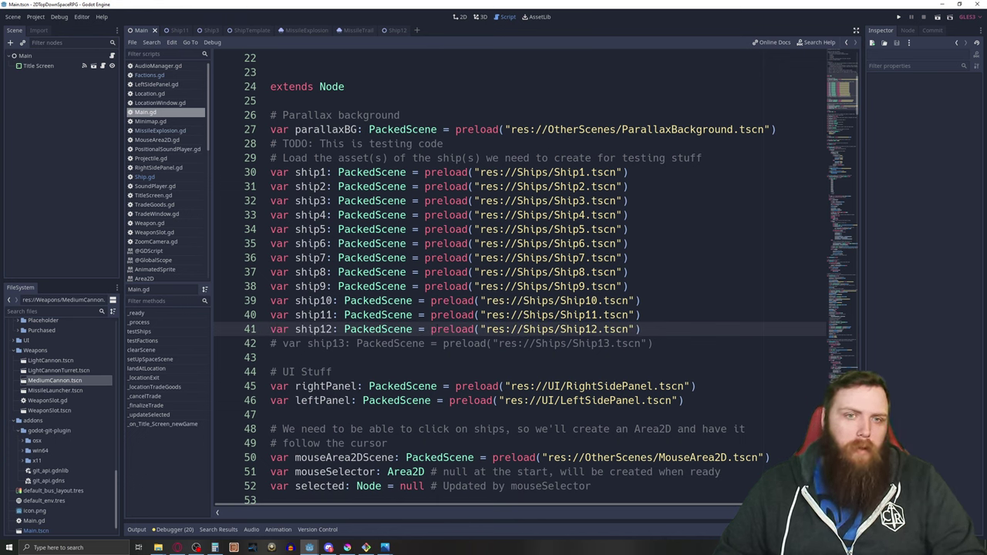
Uncomment the ship12 entry in testShips and check the line that creates the player ship.
left_click_drag(444, 144, 269, 146)
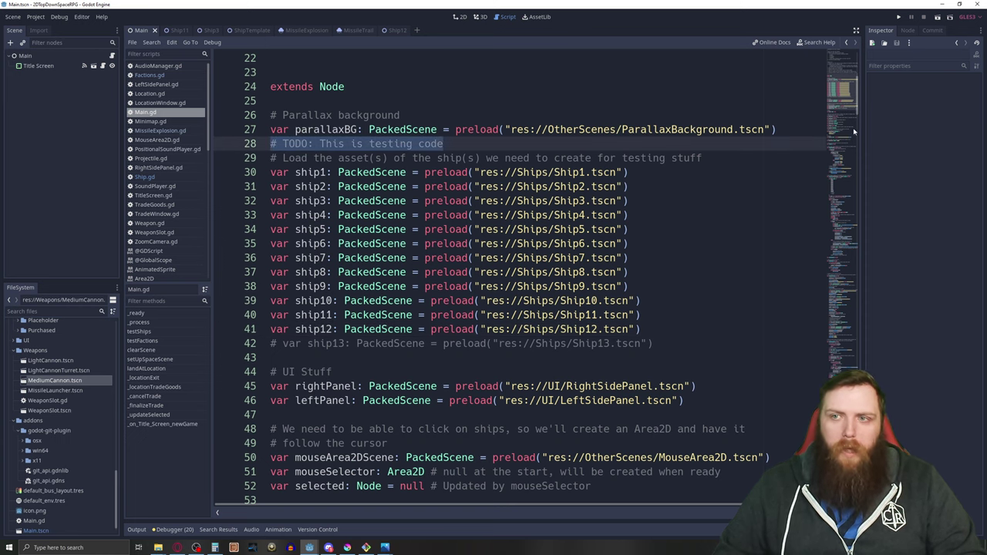
left_click_drag(848, 101, 844, 203)
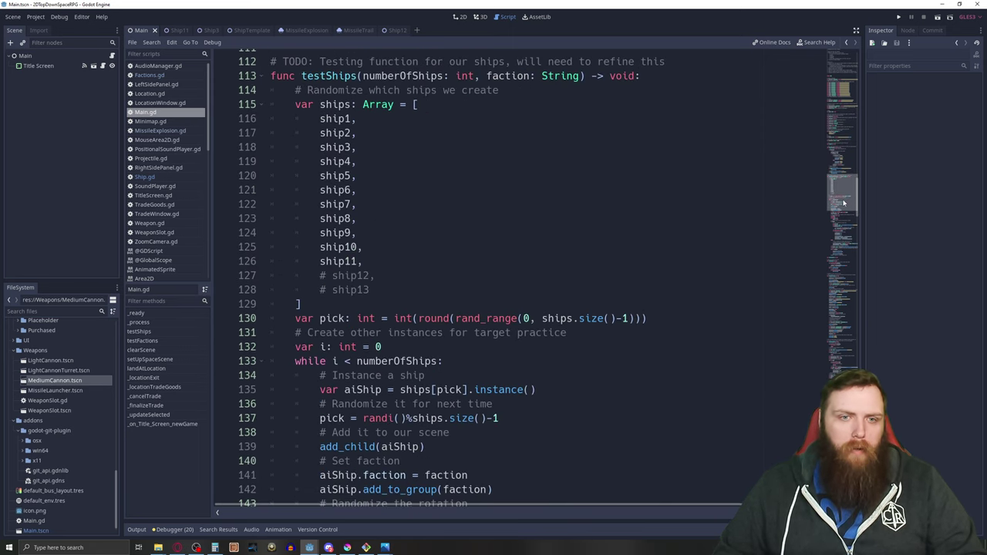
left_click(332, 275)
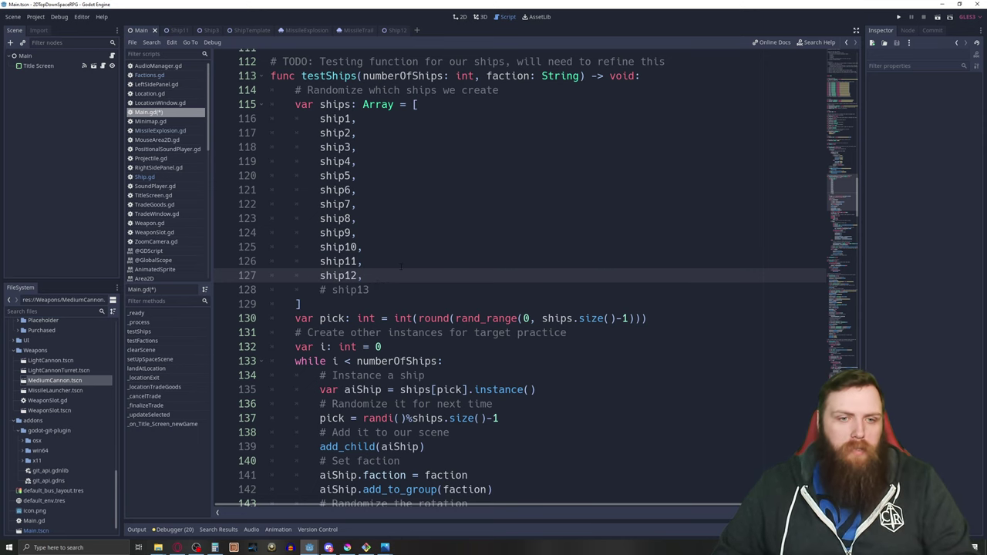
scroll(401, 266, "down", 5)
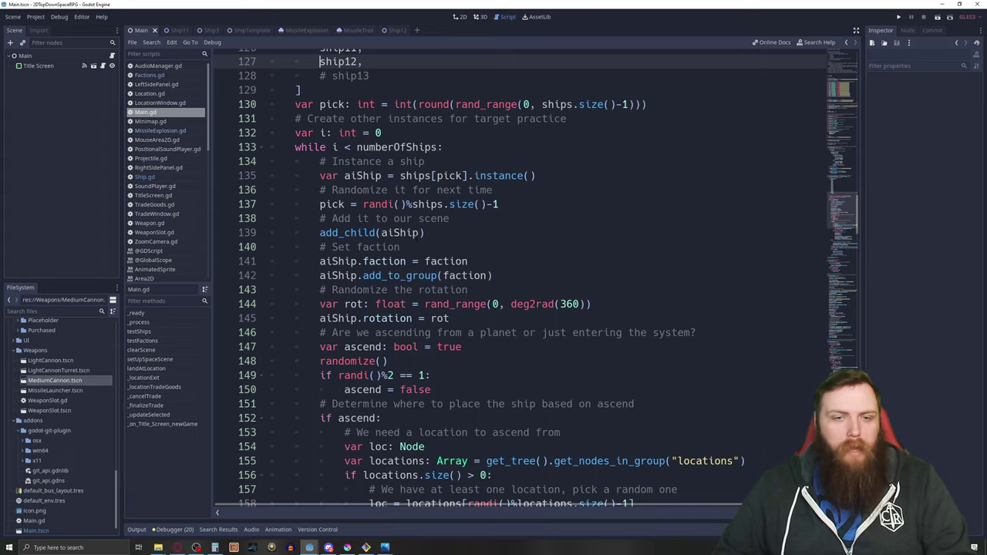
scroll(535, 277, "down", 20)
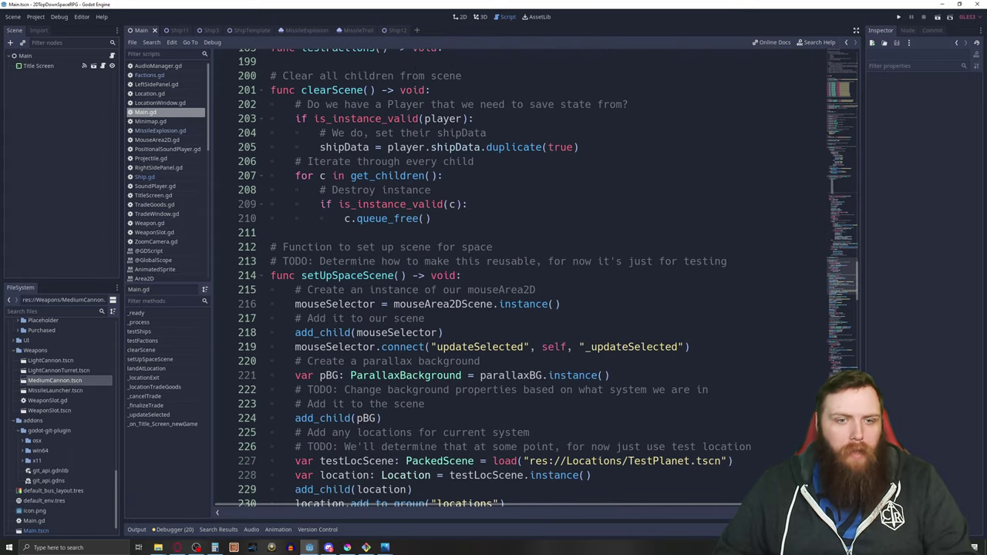
scroll(536, 277, "down", 3)
double_click(391, 146)
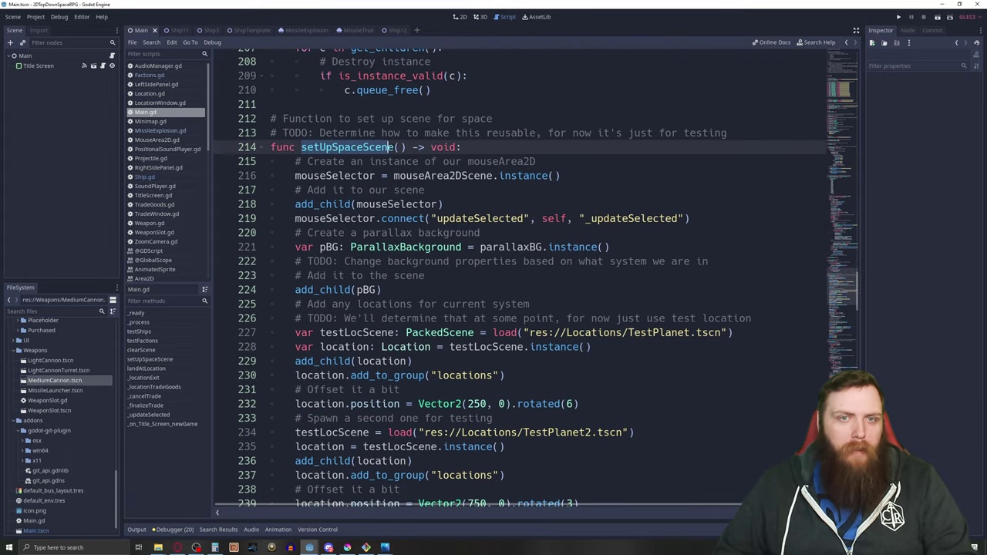
scroll(535, 278, "down", 6)
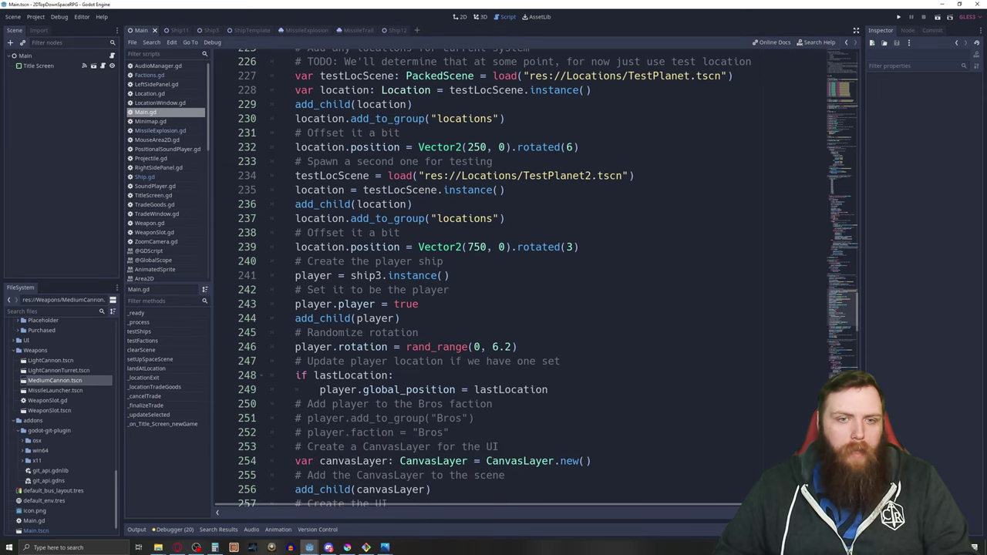
left_click(384, 275)
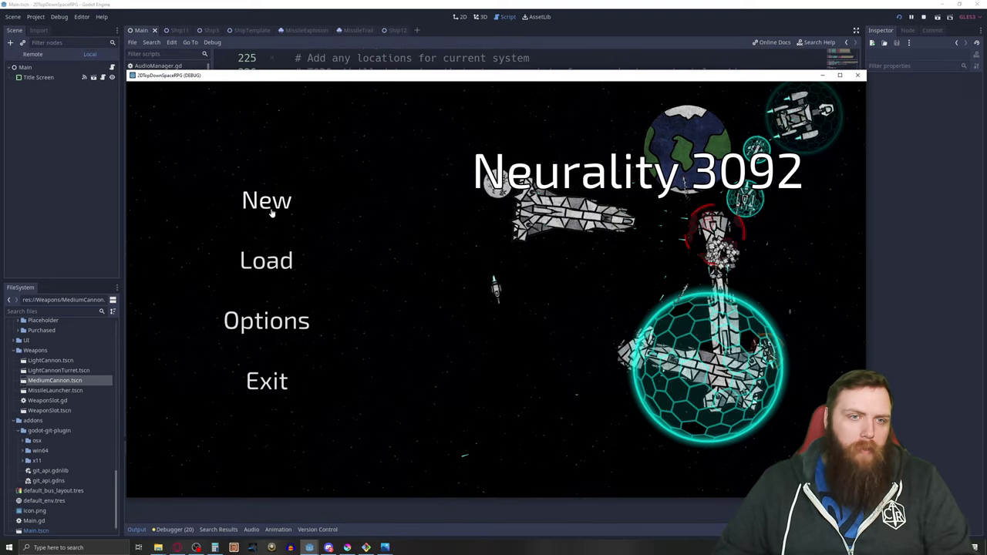
Start a new game, fly ship12 forward while turning it through every direction, then stop the game.
left_click(270, 202)
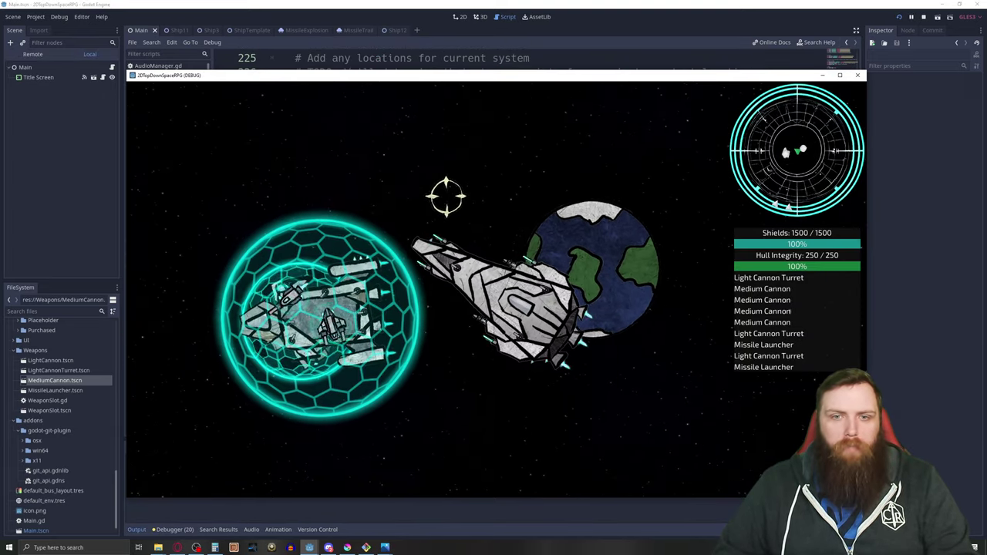
key("d")
key("w")
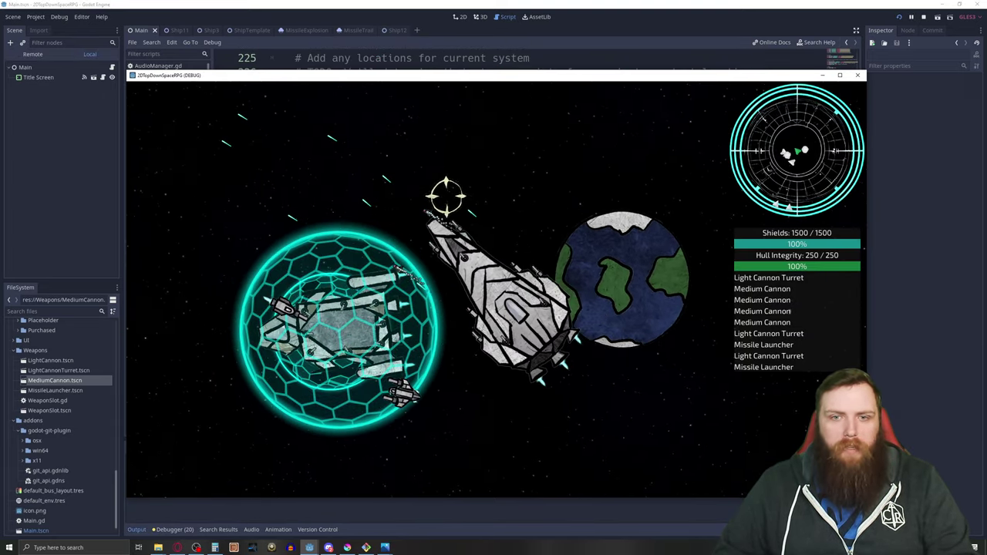
key("d")
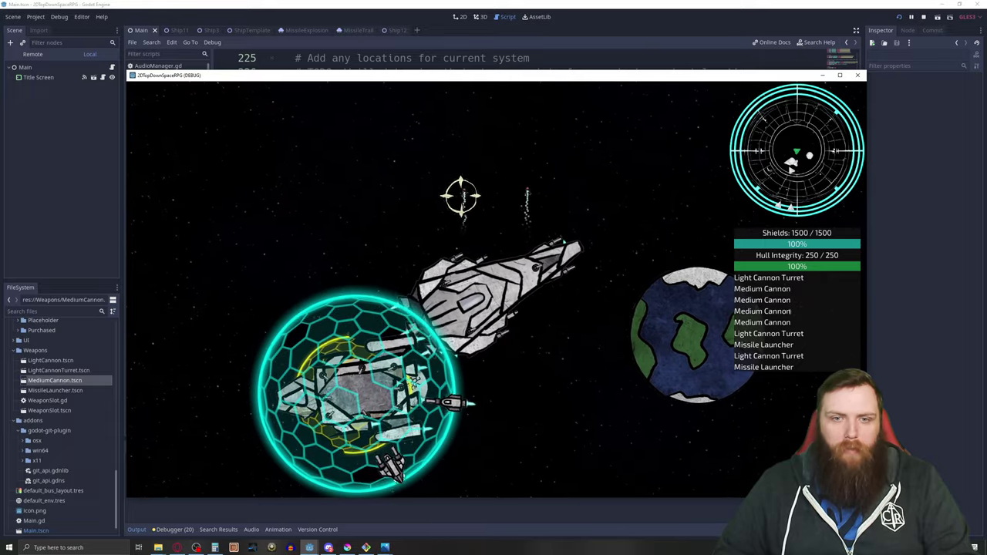
key("d")
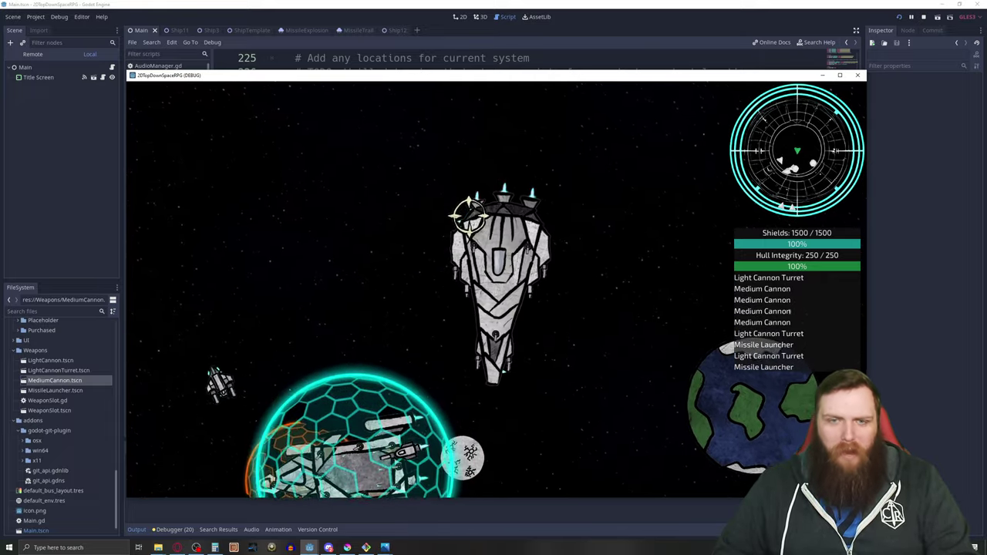
key("d")
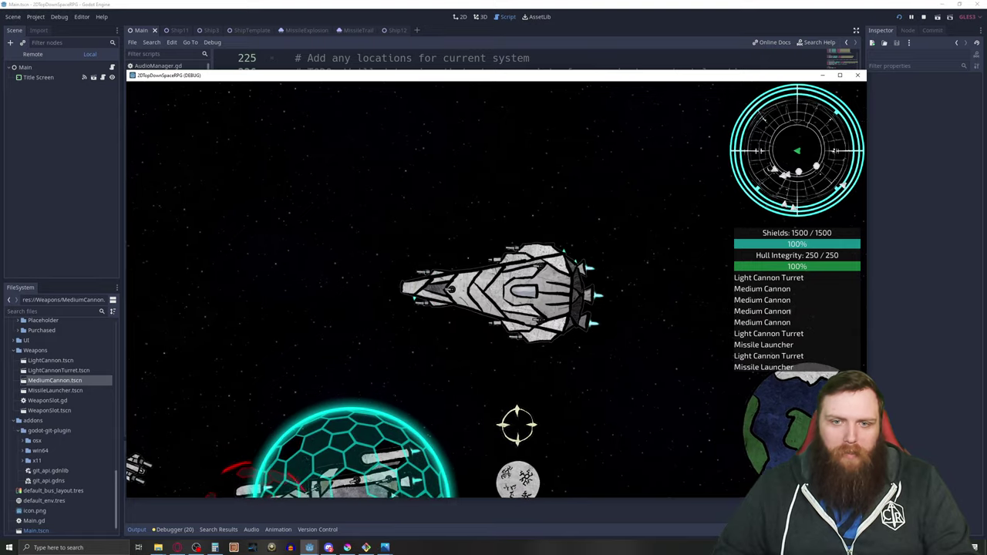
key("d")
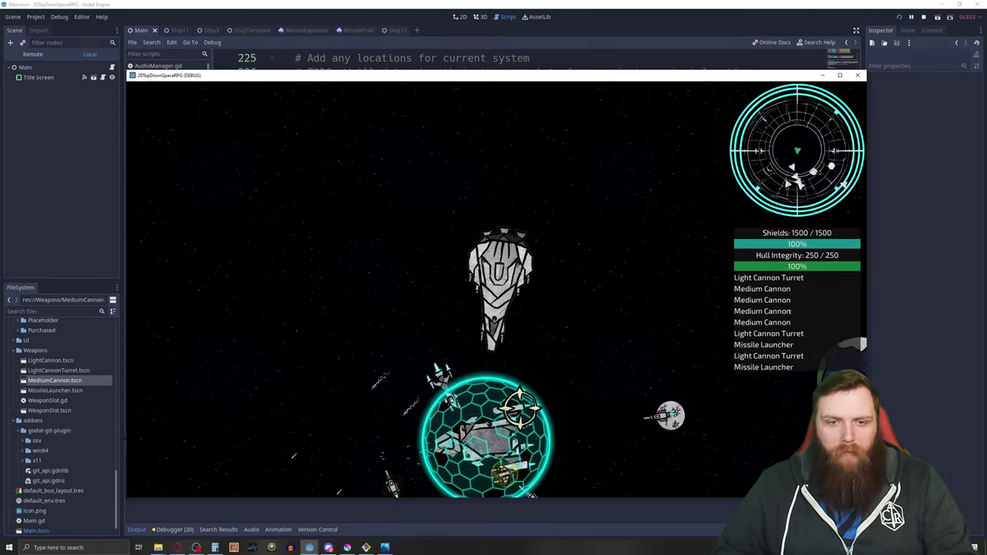
key("d")
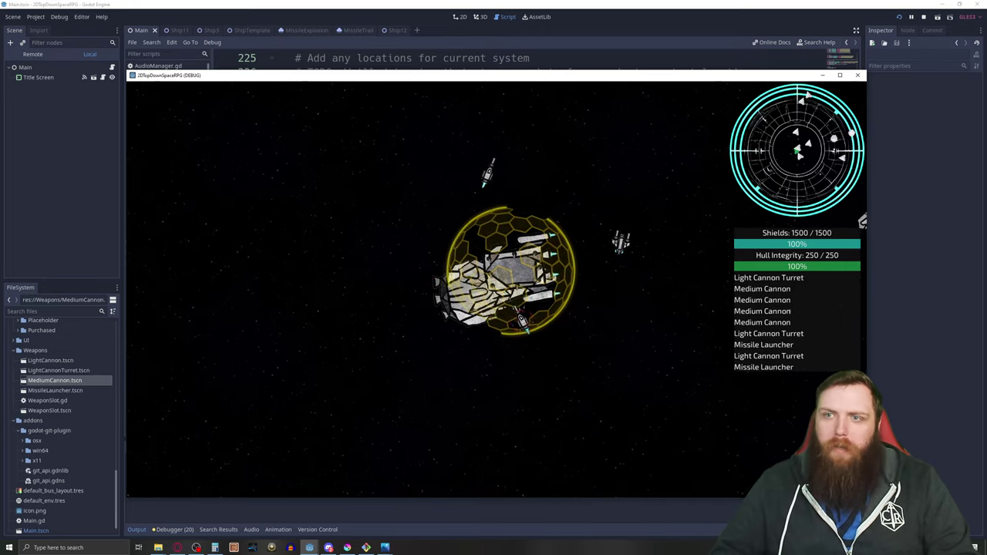
key("F8")
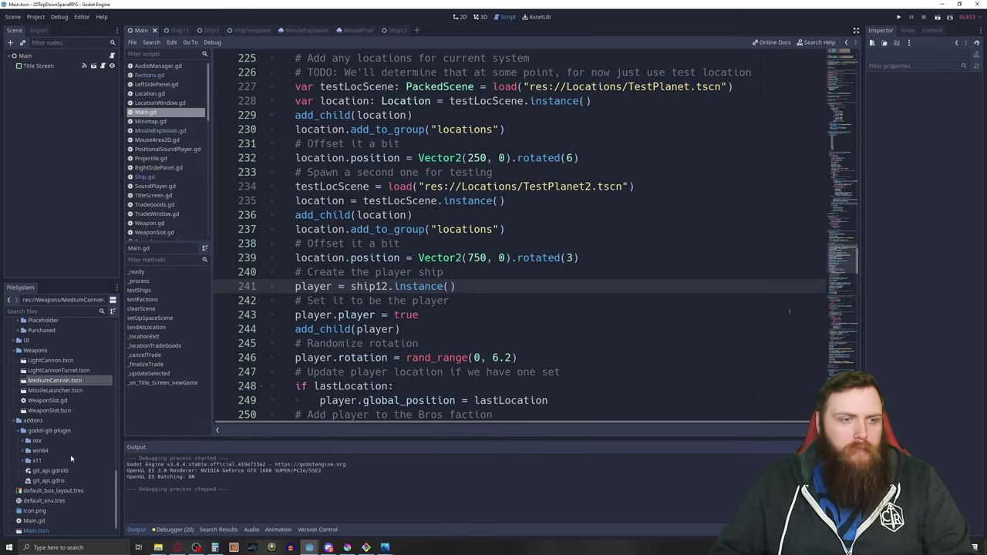
Open the Ship6 scene and check its 0.8 acceleration speed for reference.
scroll(71, 458, "up", 5)
scroll(62, 447, "up", 2)
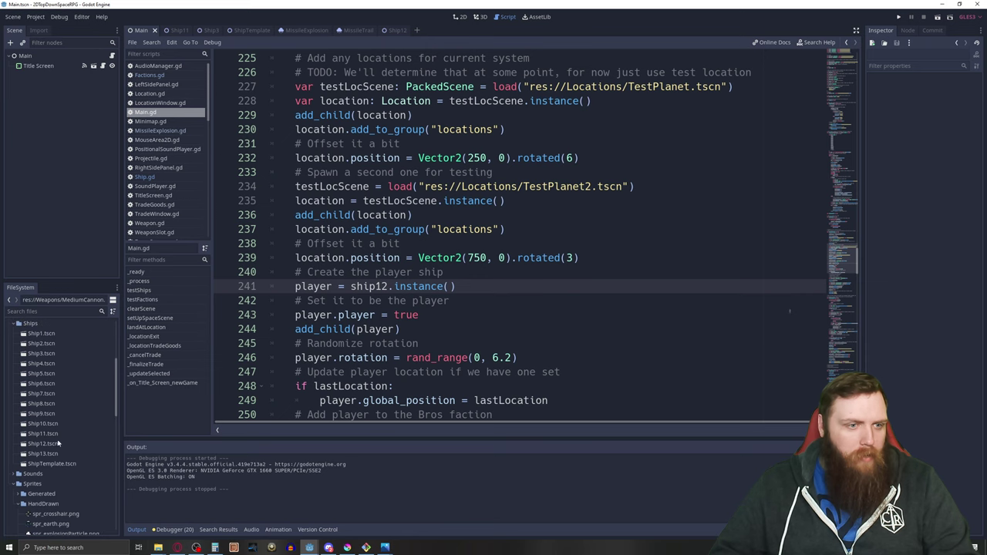
double_click(42, 384)
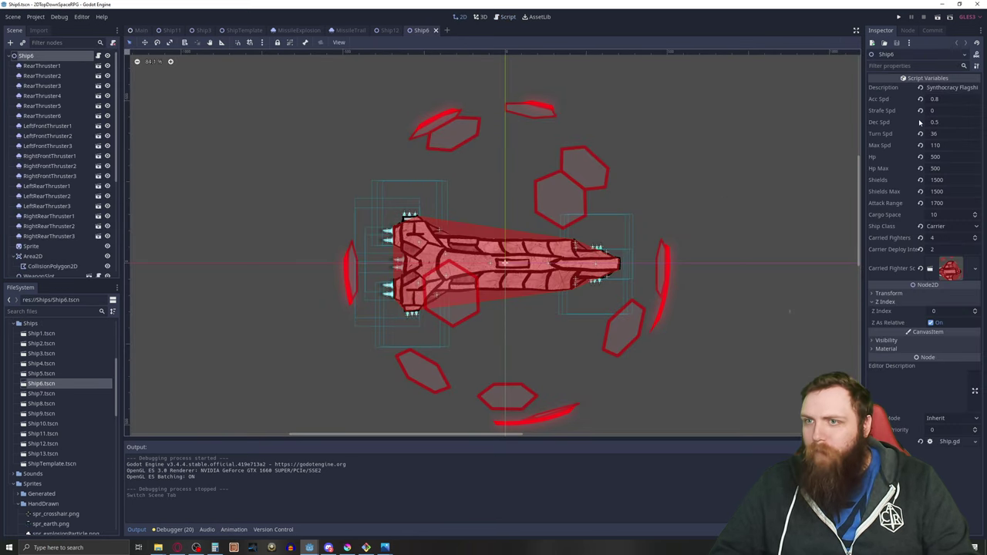
left_click(945, 99)
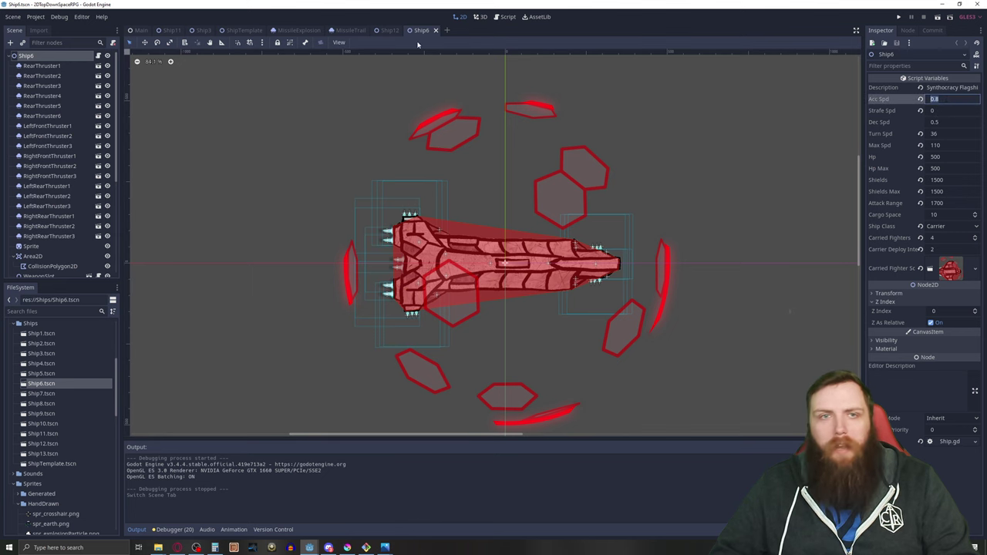
Set Ship12's acceleration speed to 1 and launch the game.
left_click(387, 31)
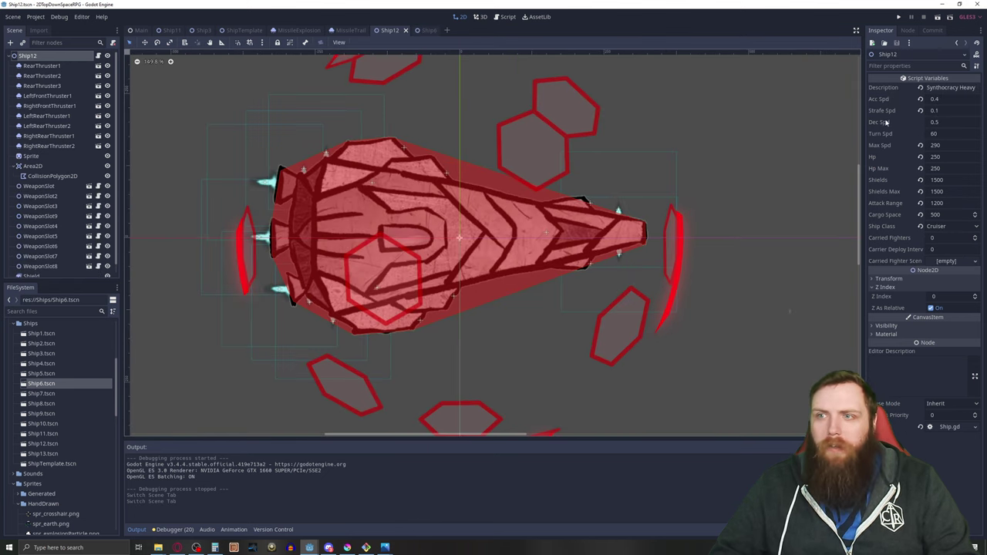
left_click(936, 100)
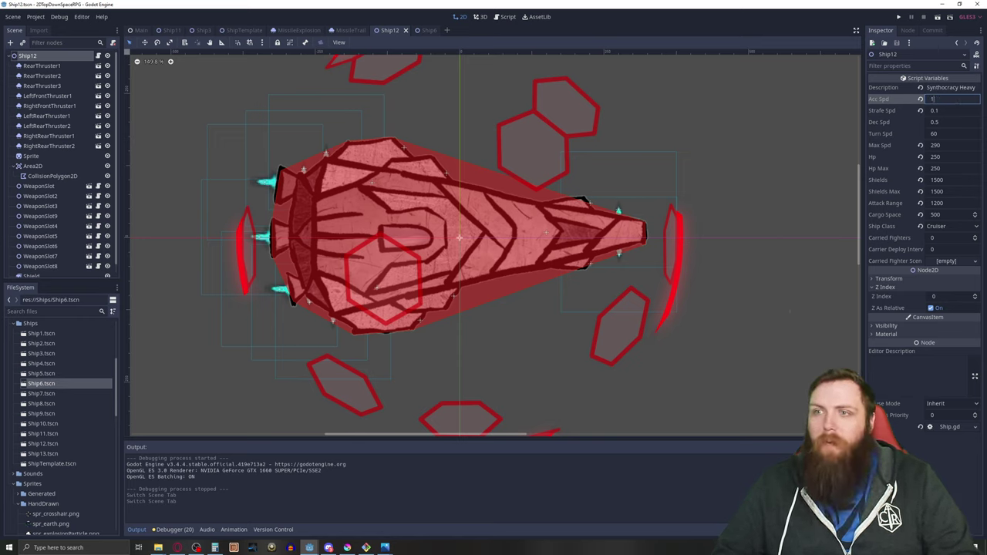
type("1")
left_click(832, 117)
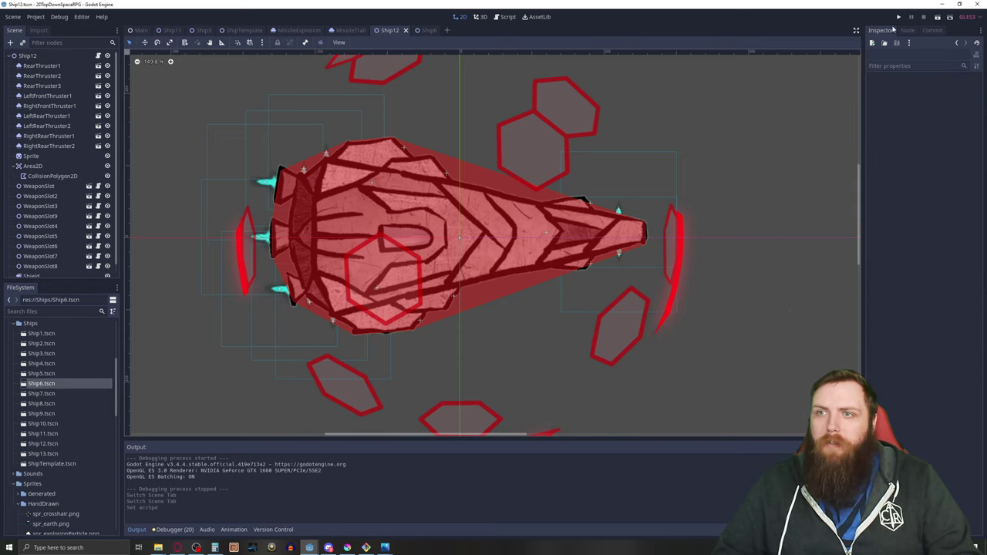
left_click(899, 17)
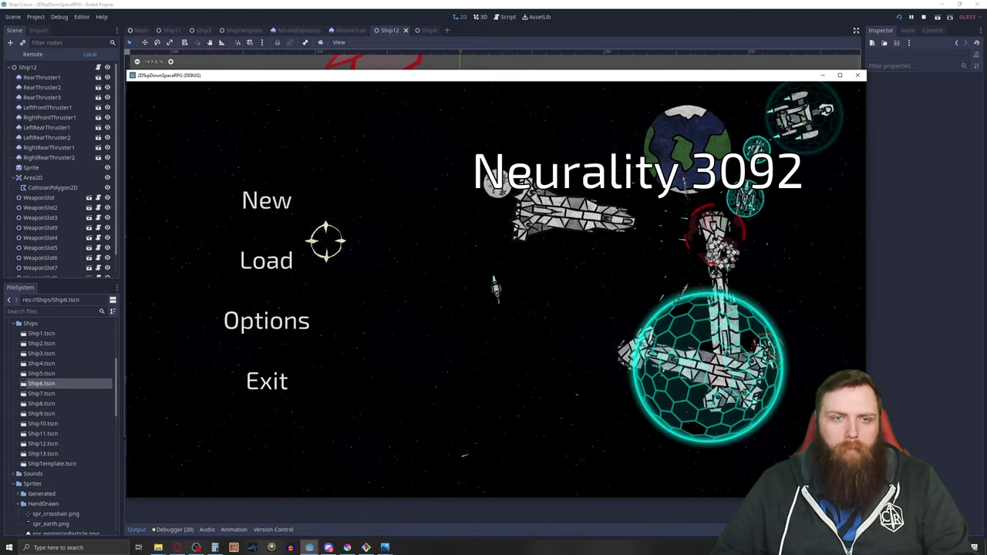
Start a new game and land the player ship on Earth.
left_click(267, 201)
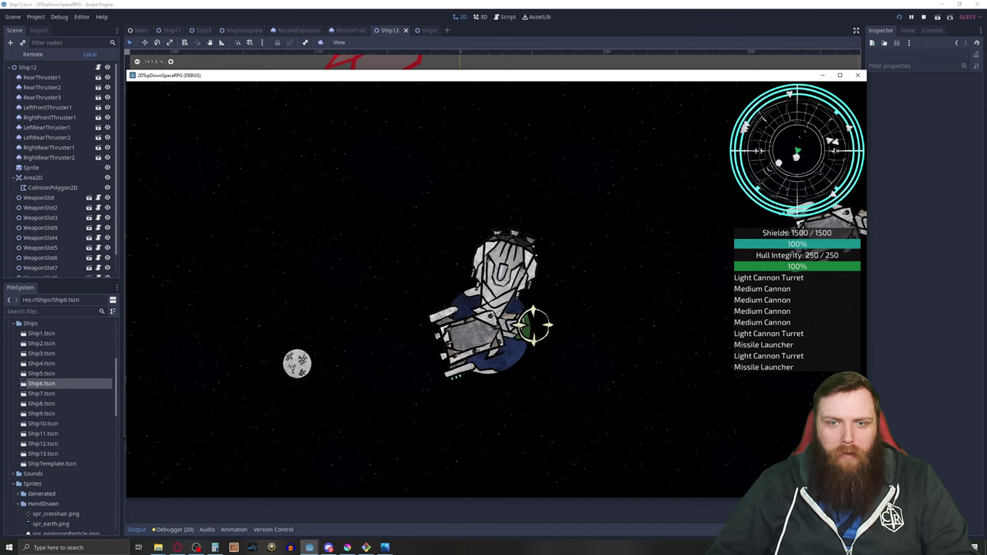
key("l")
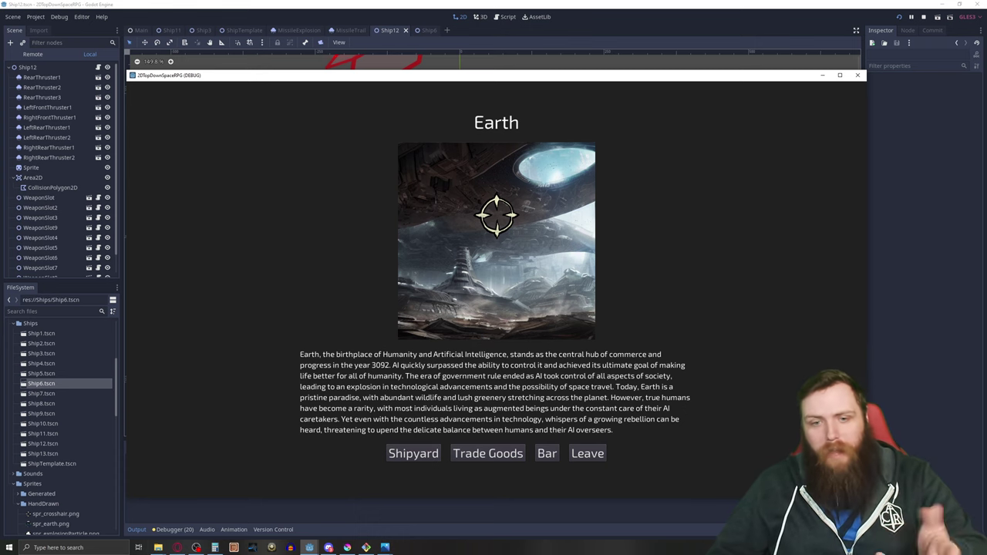
Look over Earth's Trade Goods market, close it, and leave Earth for space.
left_click(487, 454)
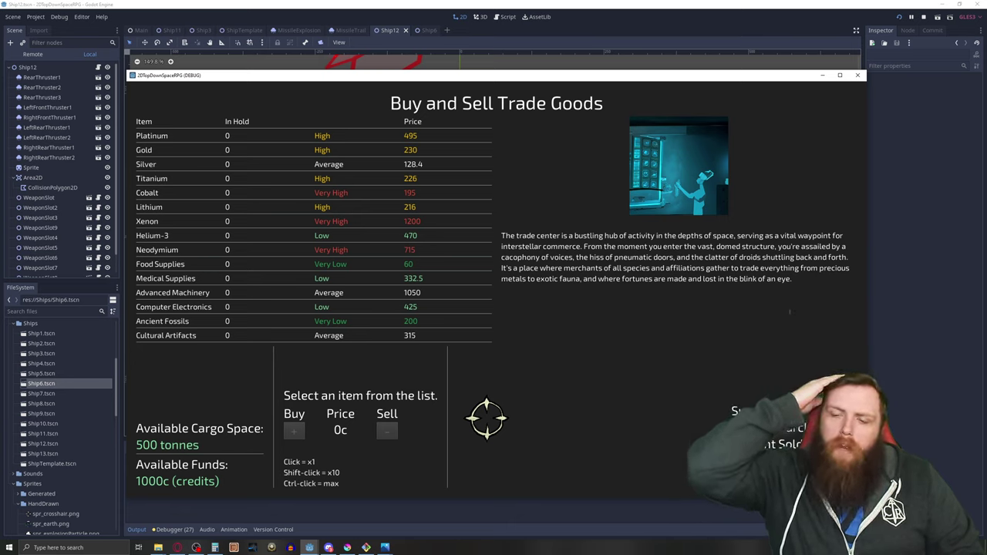
left_click(738, 480)
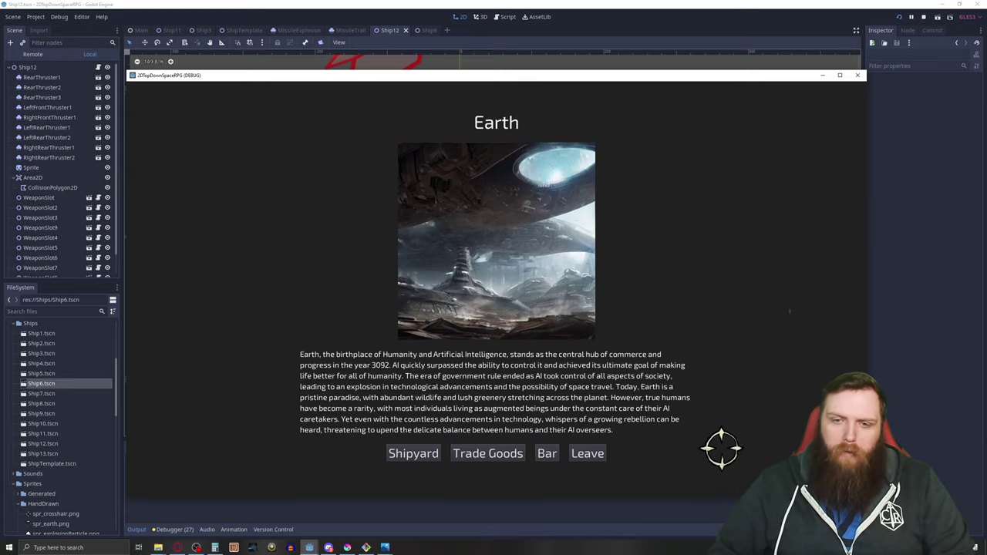
left_click(585, 454)
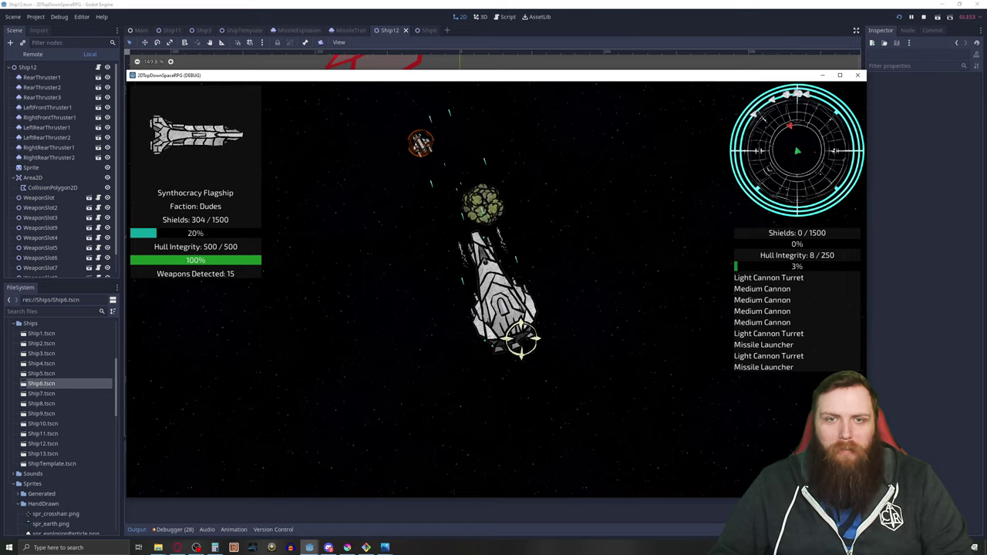
Close the running game and return to the Main scene's Main.gd script.
left_click(858, 75)
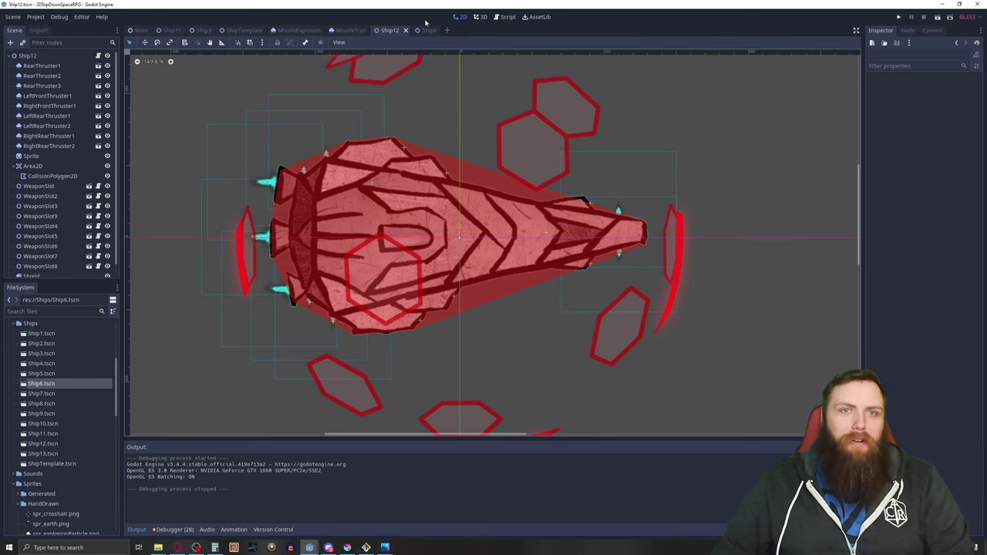
left_click(139, 30)
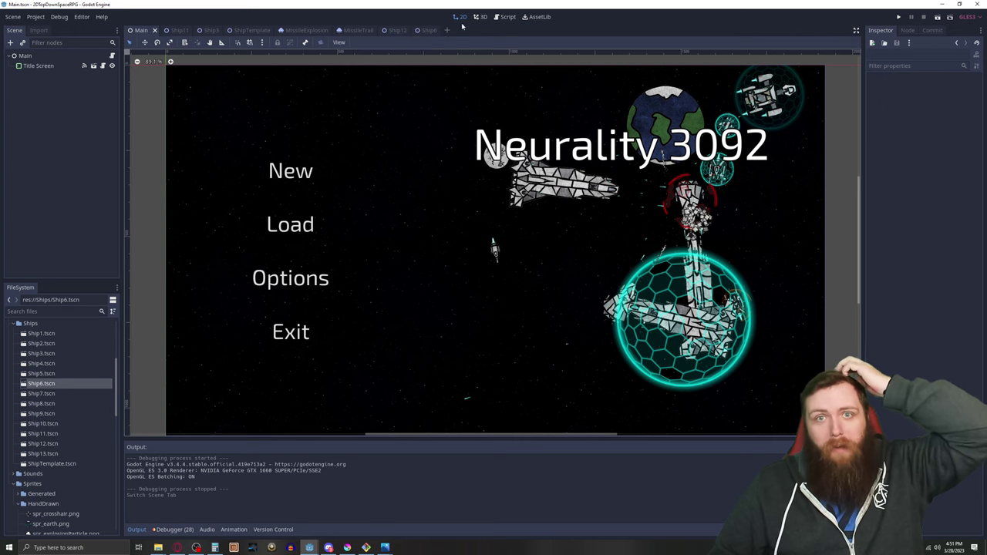
left_click(505, 17)
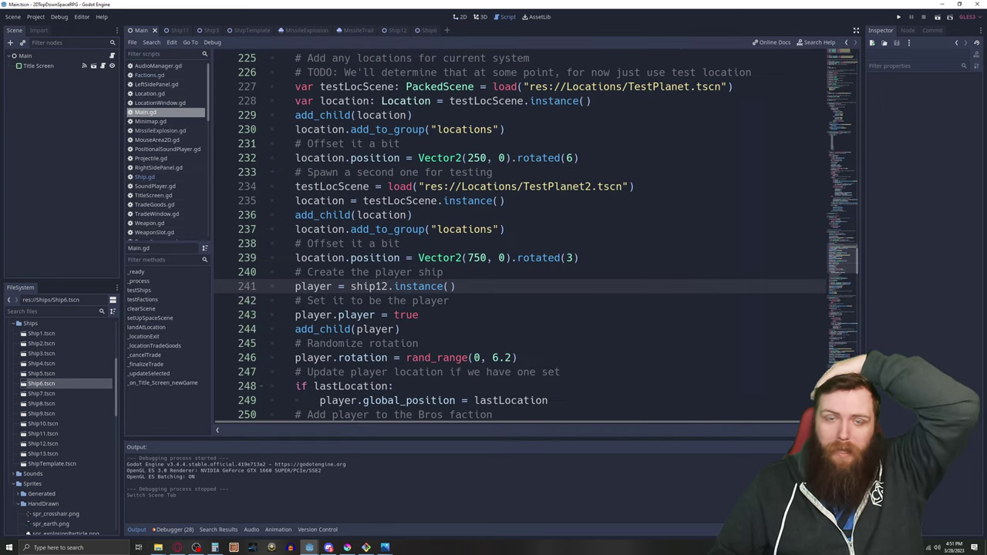
scroll(517, 232, "up", 4)
scroll(516, 232, "down", 2)
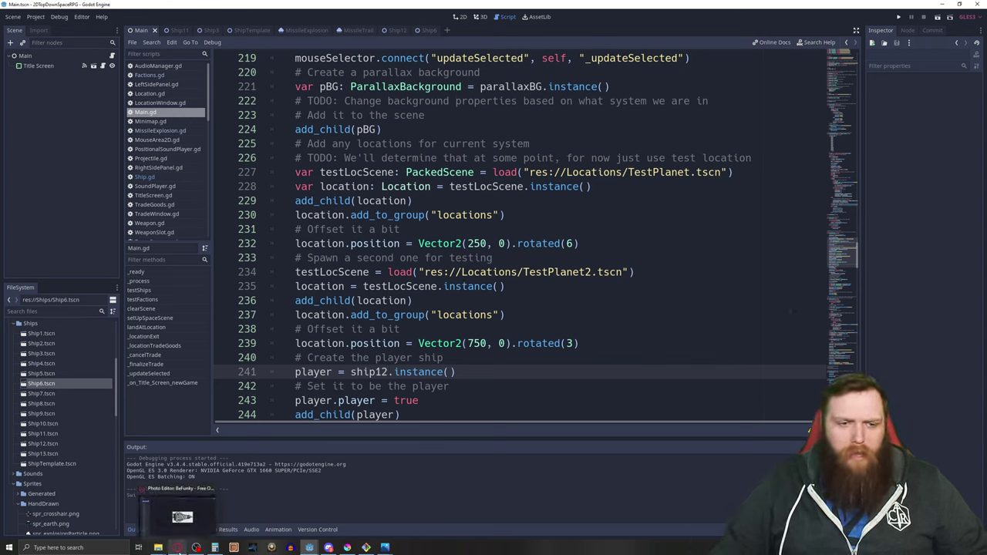
left_click(177, 547)
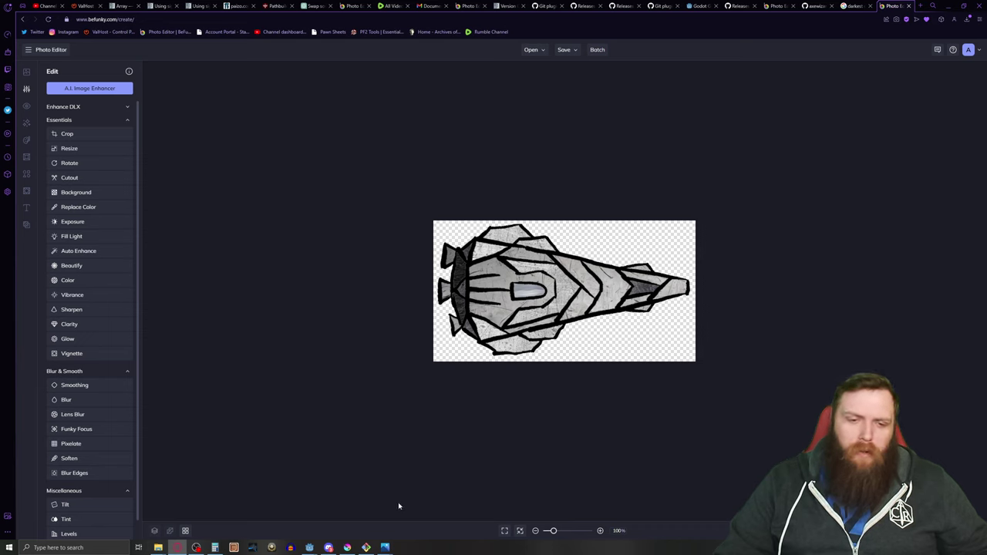
mouse_move(309, 547)
left_click(348, 517)
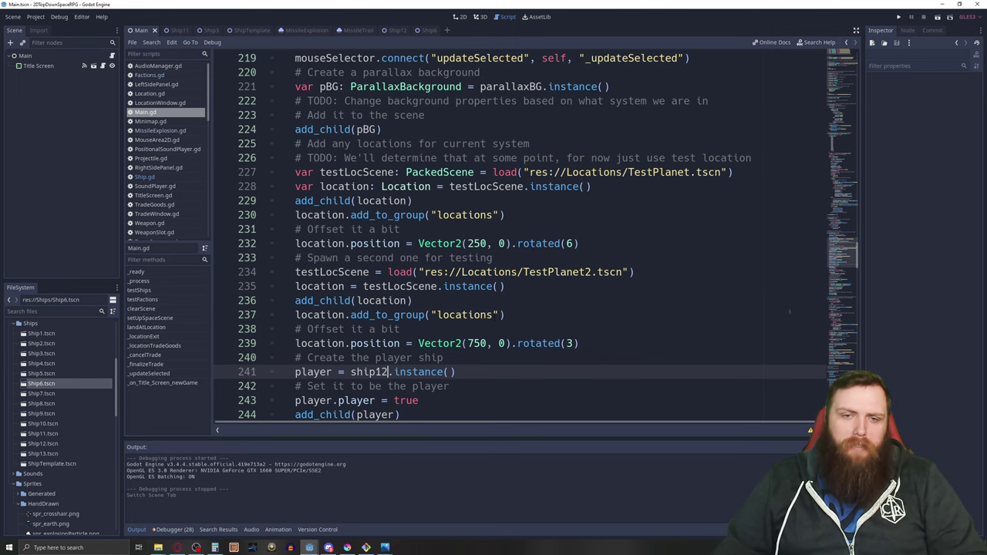
Scroll Main.gd up to line 1 to reveal the task list.
scroll(857, 183, "up", 20)
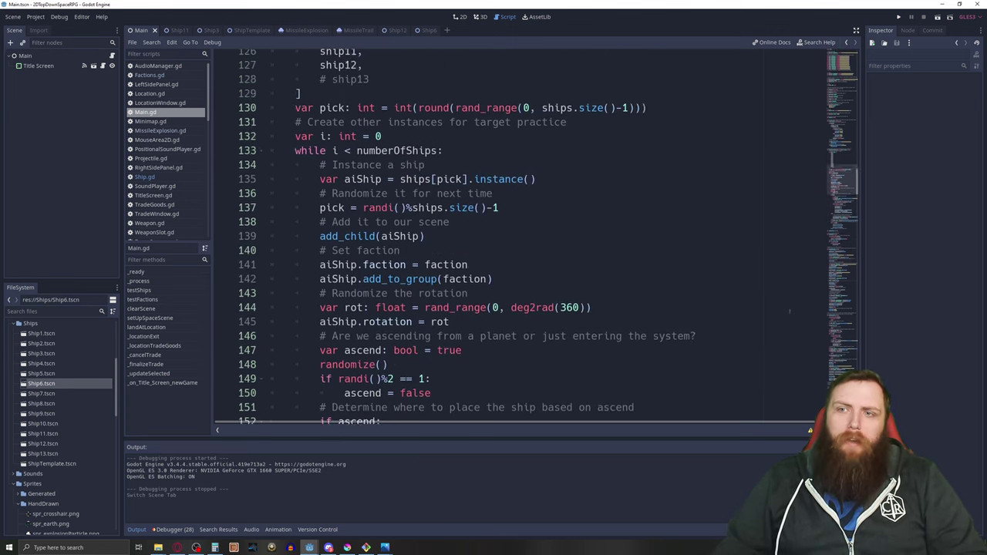
left_click_drag(857, 166, 846, 55)
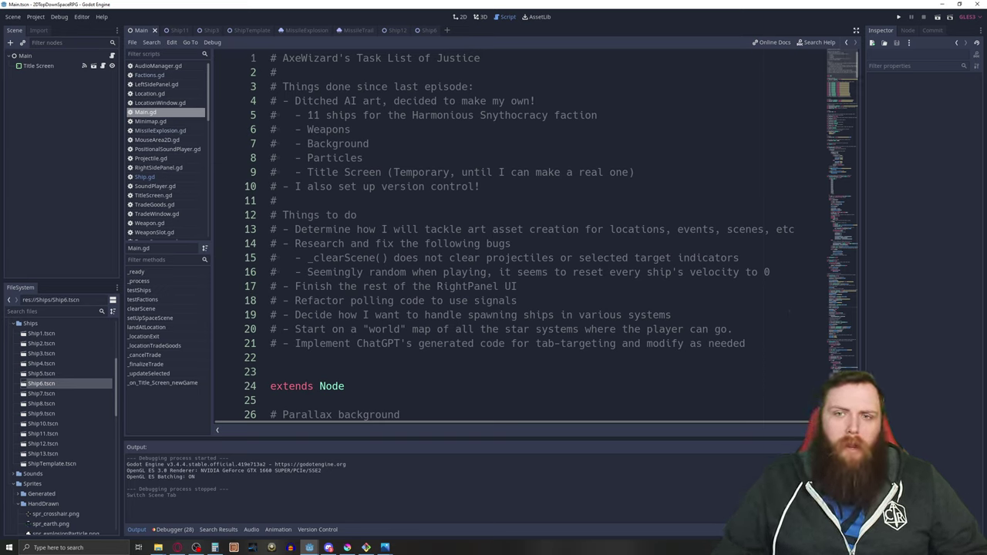
Highlight the 'locations' to-do item and the version control line, then switch to the GitHub repository page.
left_click_drag(610, 229, 671, 229)
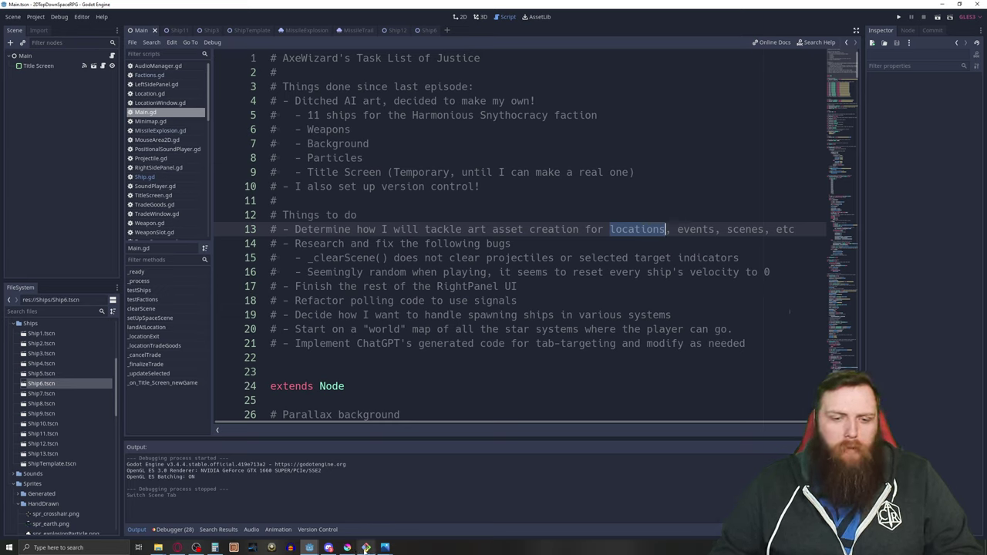
mouse_move(328, 549)
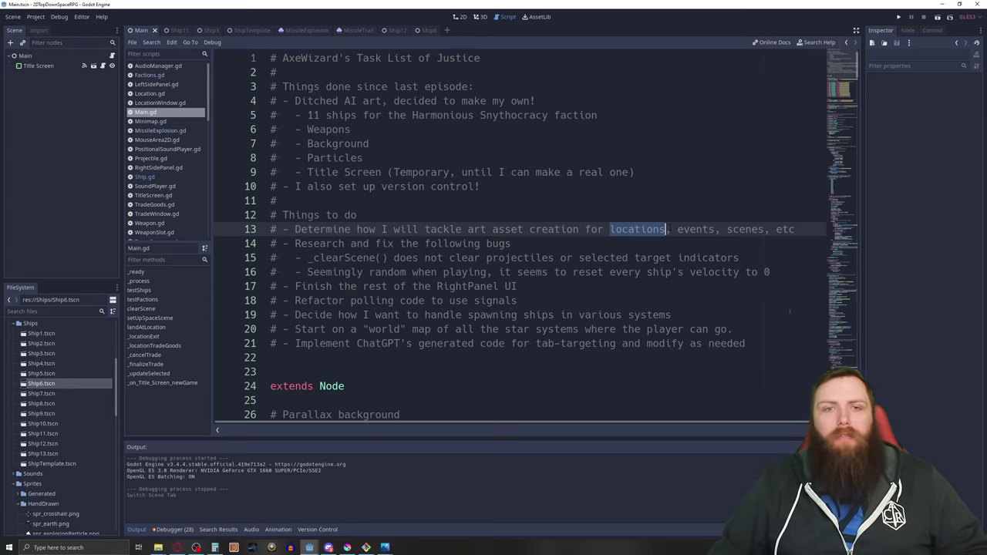
left_click_drag(479, 187, 276, 187)
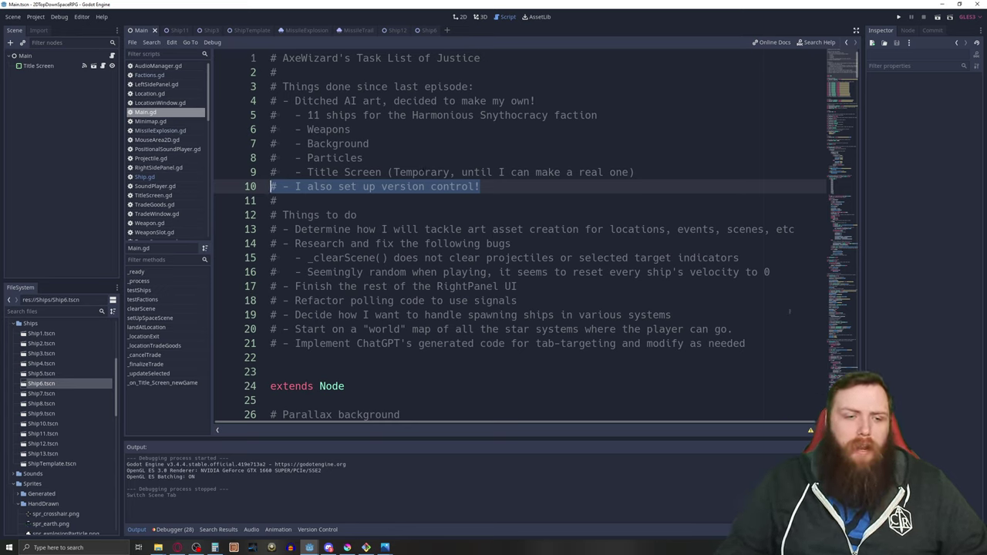
key("alt+Tab")
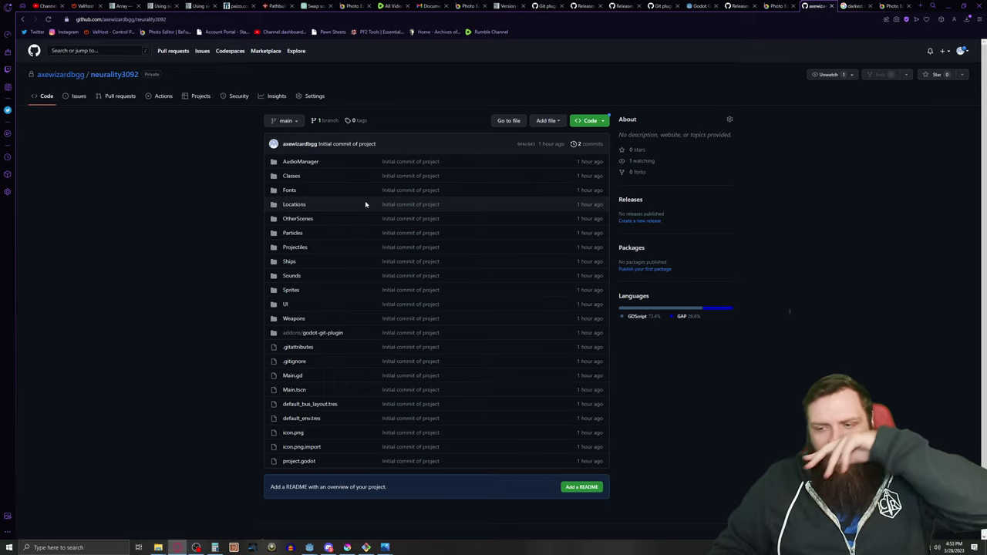